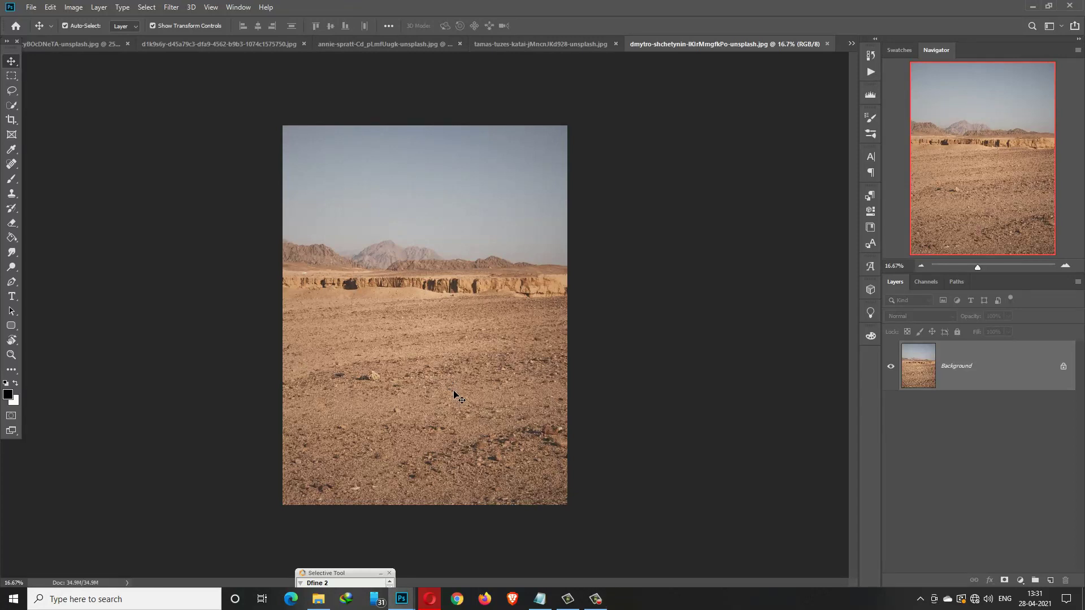
# Create a new 3840 x 2160 px document at 300 ppi with a white background.
pyautogui.click(31, 6)
pyautogui.press('Escape')
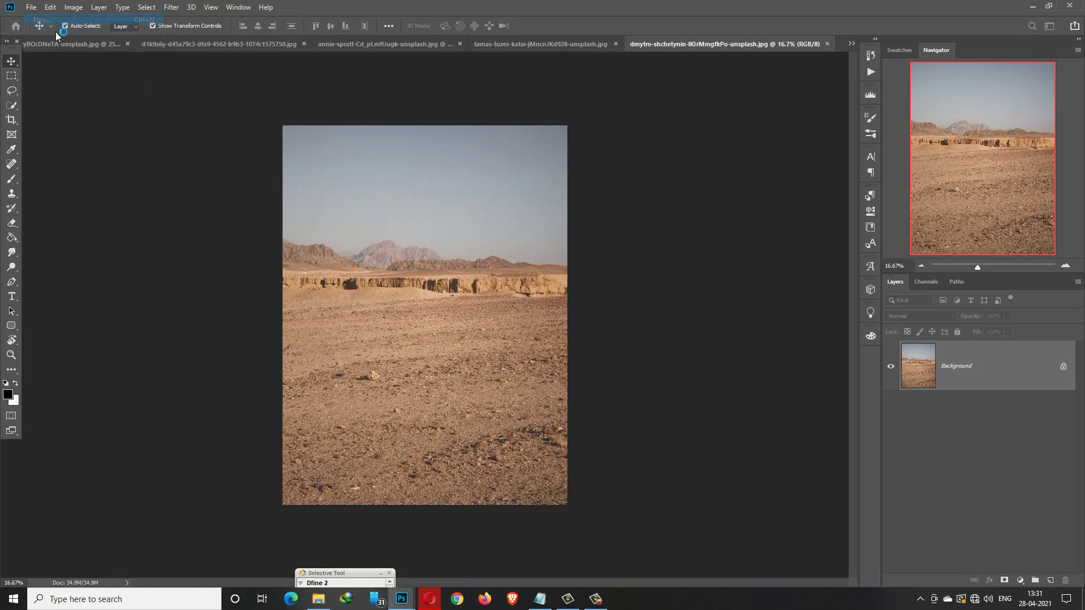
pyautogui.hotkey('ctrl', 'n')
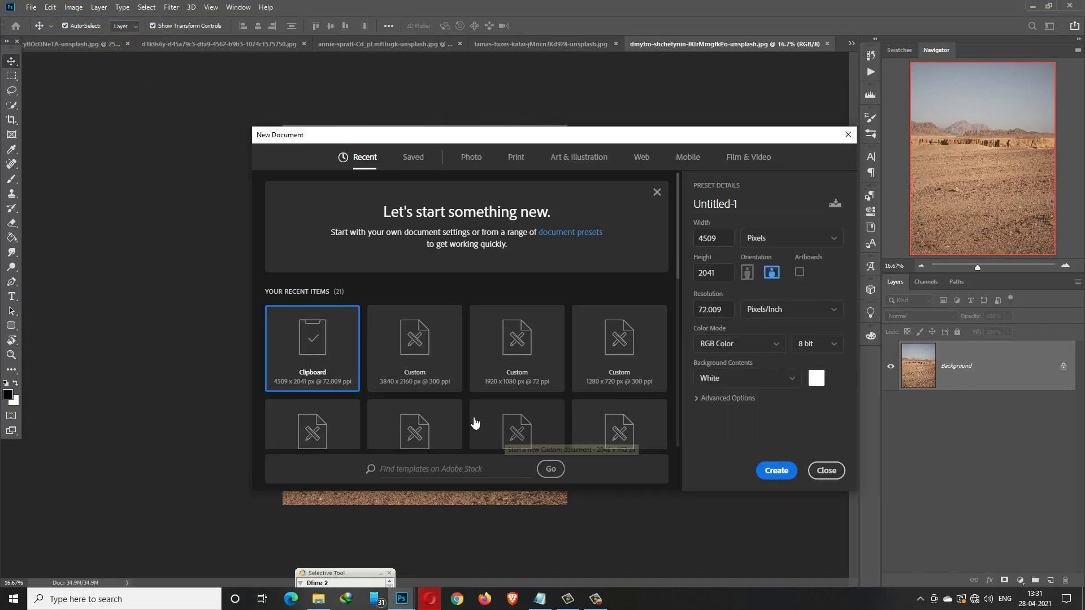
pyautogui.click(416, 344)
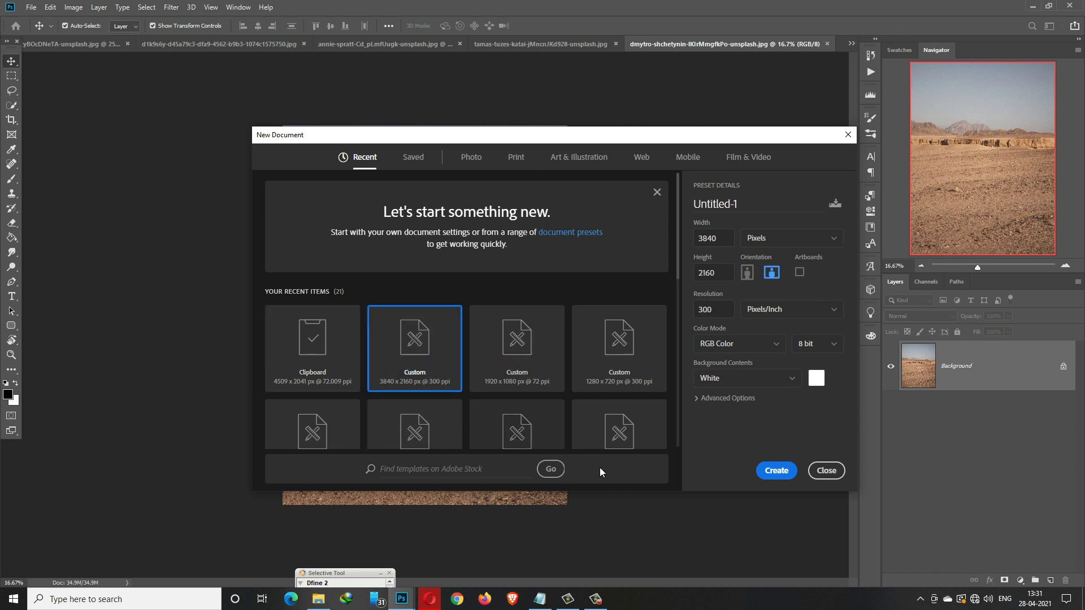
pyautogui.click(785, 470)
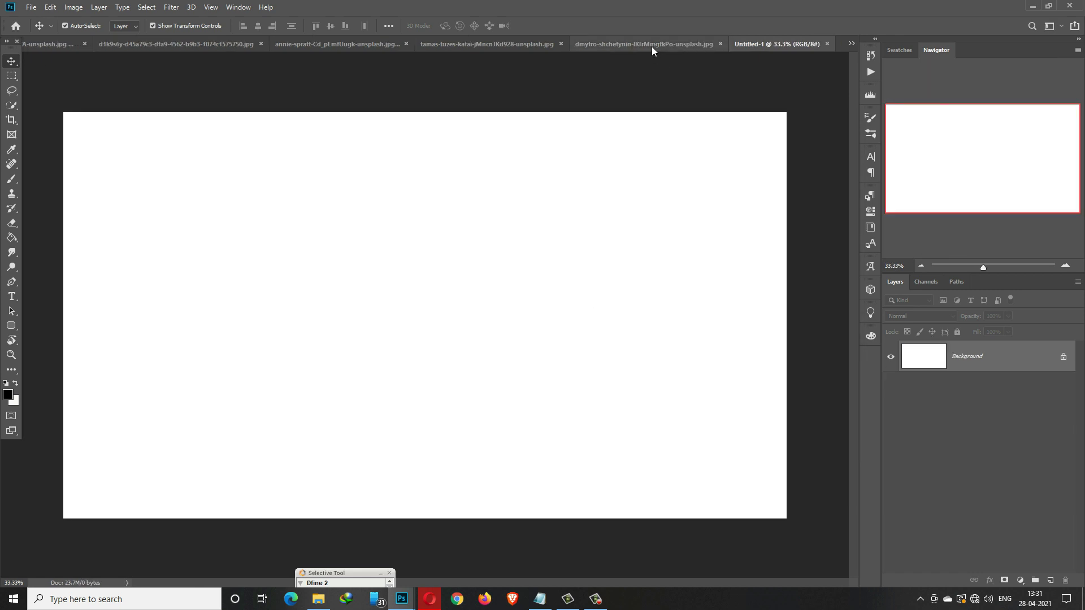
# Select the main rocky peak in the snowy mountain photo with the Quick Selection tool, excluding the sky and forest.
pyautogui.click(448, 46)
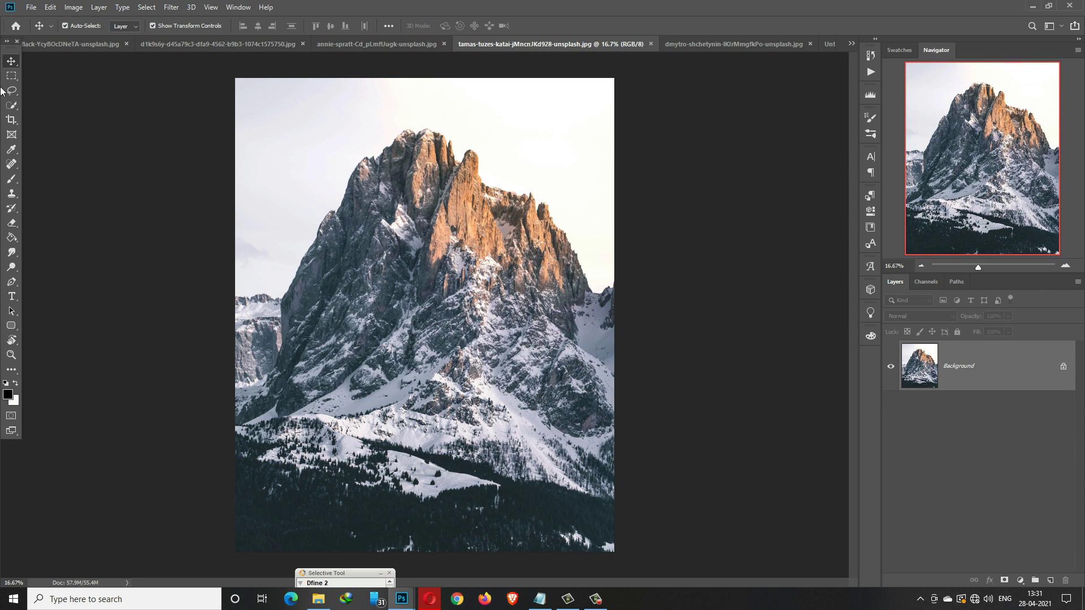
pyautogui.click(11, 108)
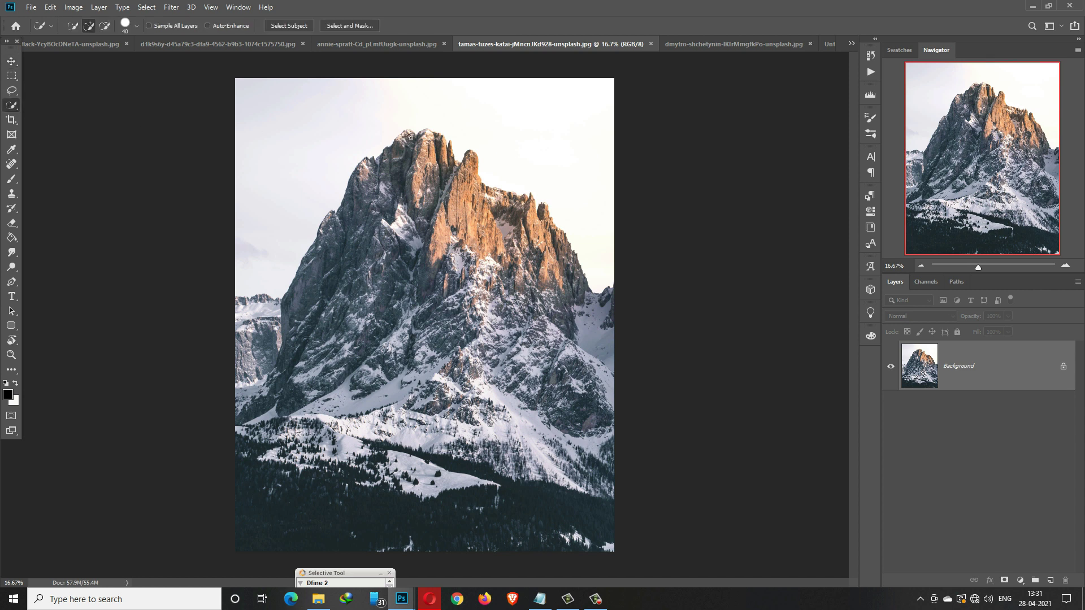
pyautogui.moveTo(394, 166); pyautogui.dragTo(380, 193)
pyautogui.moveTo(451, 154)
pyautogui.mouseDown()
pyautogui.moveTo(460, 191)
pyautogui.moveTo(473, 158)
pyautogui.mouseUp()
pyautogui.moveTo(483, 198); pyautogui.dragTo(504, 199)
pyautogui.moveTo(580, 297)
pyautogui.mouseDown()
pyautogui.moveTo(574, 330)
pyautogui.moveTo(487, 305)
pyautogui.moveTo(404, 214)
pyautogui.moveTo(364, 188)
pyautogui.moveTo(304, 316)
pyautogui.mouseUp()
pyautogui.moveTo(409, 300)
pyautogui.mouseDown()
pyautogui.moveTo(457, 299)
pyautogui.moveTo(452, 342)
pyautogui.moveTo(300, 347)
pyautogui.moveTo(570, 338)
pyautogui.moveTo(581, 340)
pyautogui.moveTo(336, 360)
pyautogui.moveTo(599, 363)
pyautogui.moveTo(413, 370)
pyautogui.mouseUp()
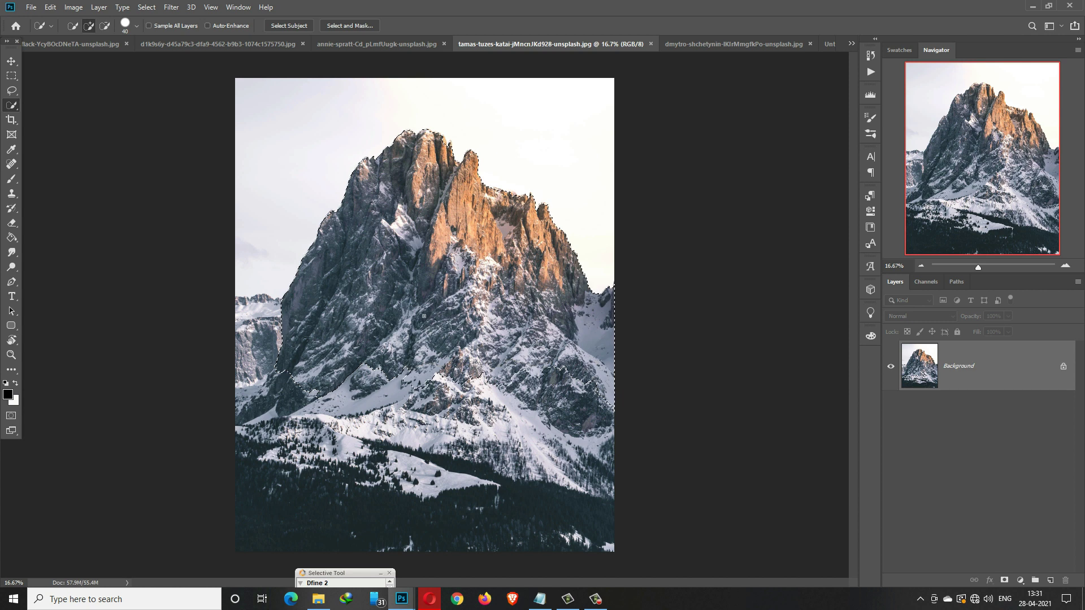
# Copy the selected mountain into the blank Untitled-1 document and put the source photo away.
pyautogui.click(12, 60)
pyautogui.moveTo(558, 45); pyautogui.dragTo(557, 59)
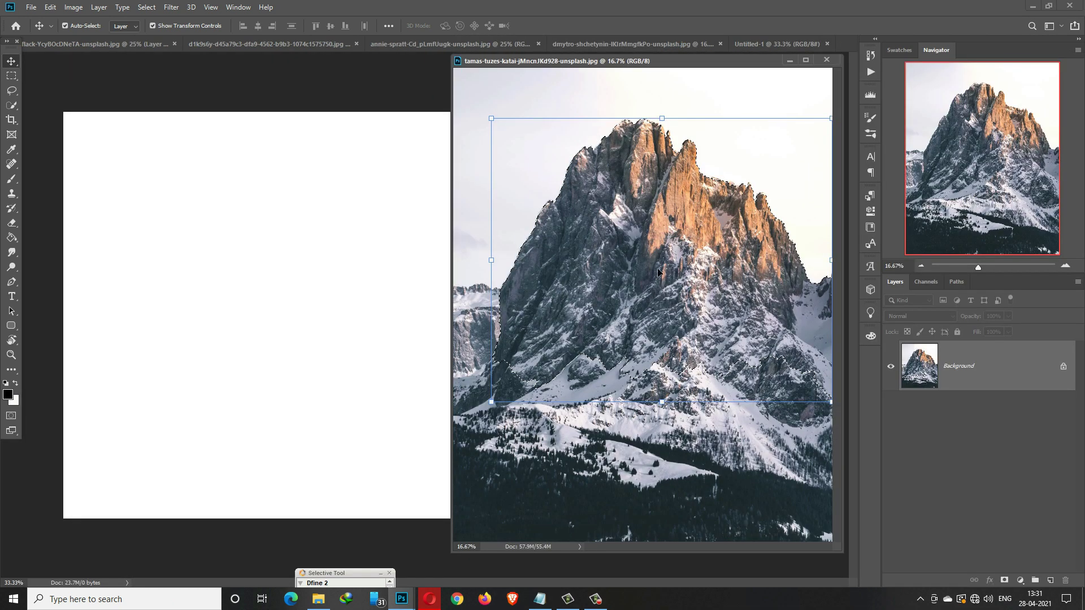
pyautogui.moveTo(641, 212); pyautogui.dragTo(347, 234)
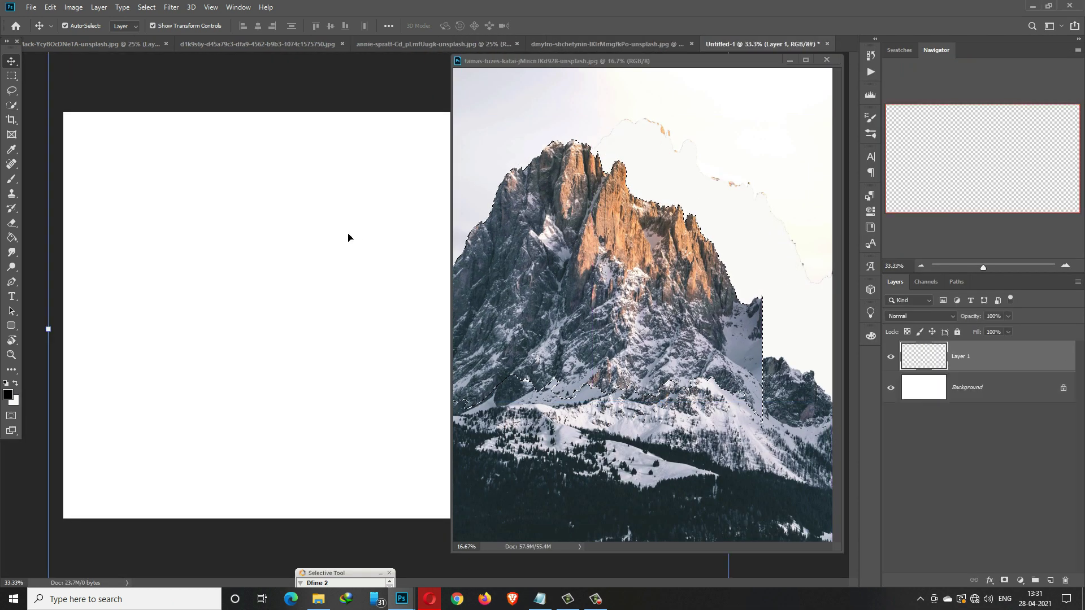
pyautogui.click(786, 63)
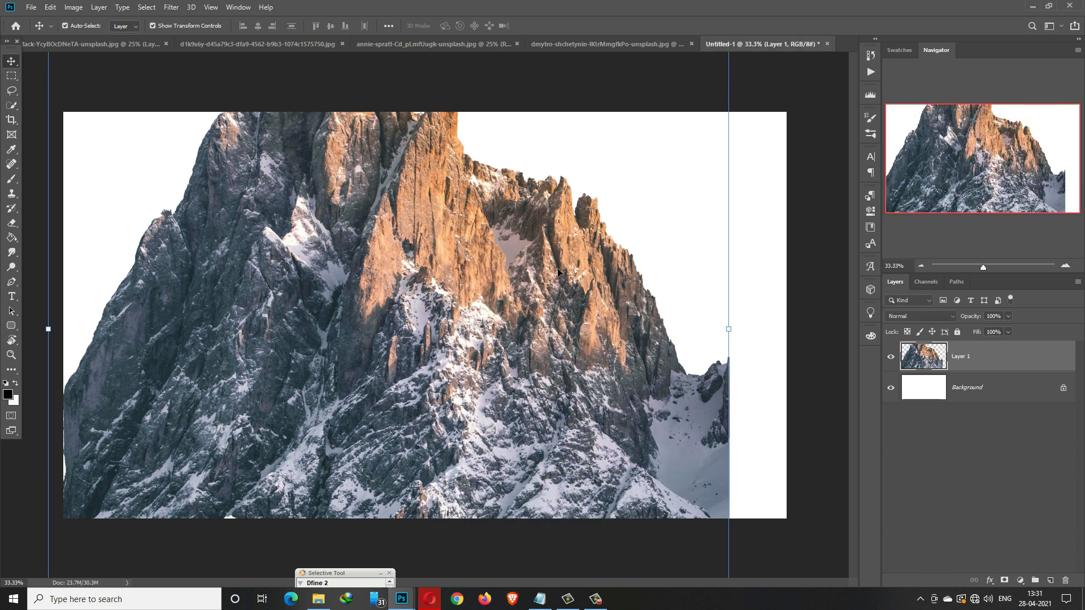
# Scale the mountain layer to about 37% and rotate it about 180° so the peak points down in the lower centre of the canvas.
pyautogui.moveTo(736, 338); pyautogui.dragTo(304, 339)
pyautogui.moveTo(314, 220); pyautogui.dragTo(64, 450)
pyautogui.moveTo(165, 336); pyautogui.dragTo(360, 390)
pyautogui.moveTo(492, 254); pyautogui.dragTo(511, 268)
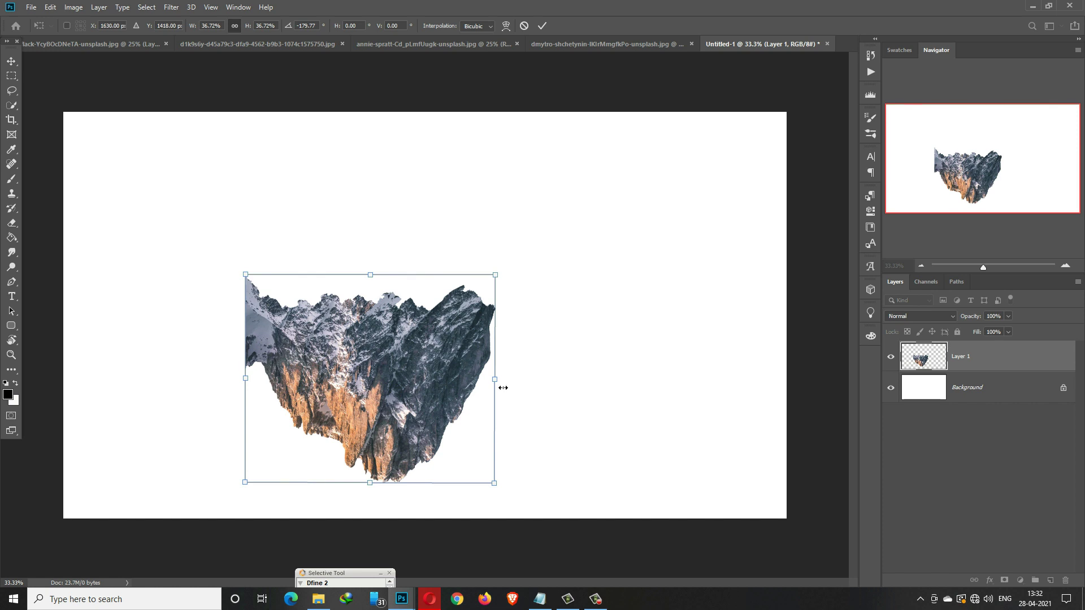
# Flatten the upside-down mountain to about 39% width and 23% height, shift it slightly down, and apply the transform.
pyautogui.moveTo(500, 387); pyautogui.dragTo(597, 390)
pyautogui.moveTo(600, 489); pyautogui.dragTo(534, 422)
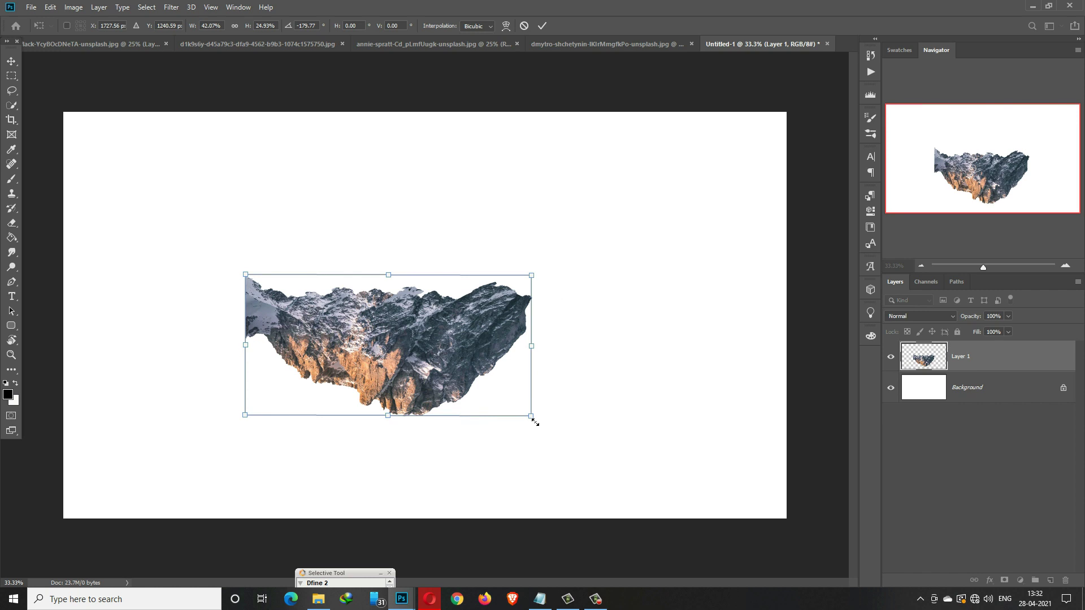
pyautogui.moveTo(542, 422); pyautogui.dragTo(515, 413)
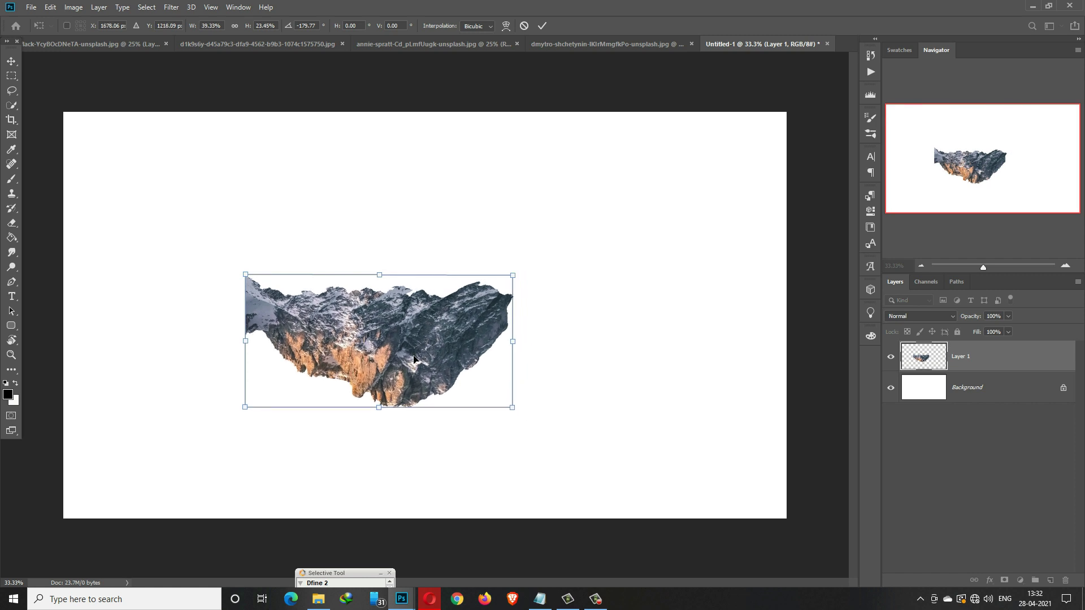
pyautogui.moveTo(414, 358); pyautogui.dragTo(422, 384)
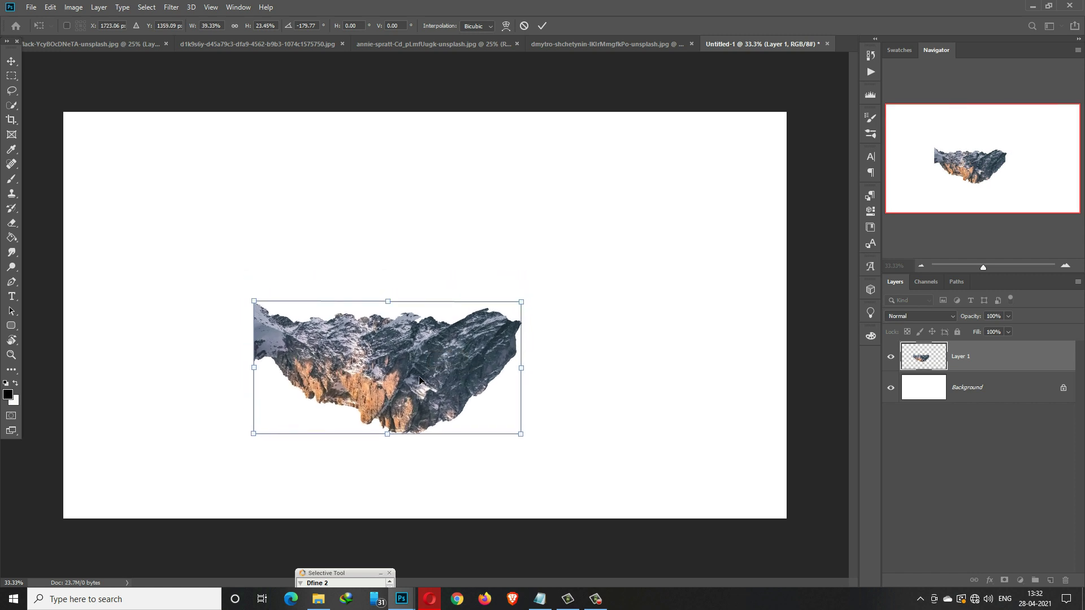
pyautogui.click(544, 26)
# Copy the cut-out white car from its own document into Untitled-1 and close the car document.
pyautogui.click(564, 40)
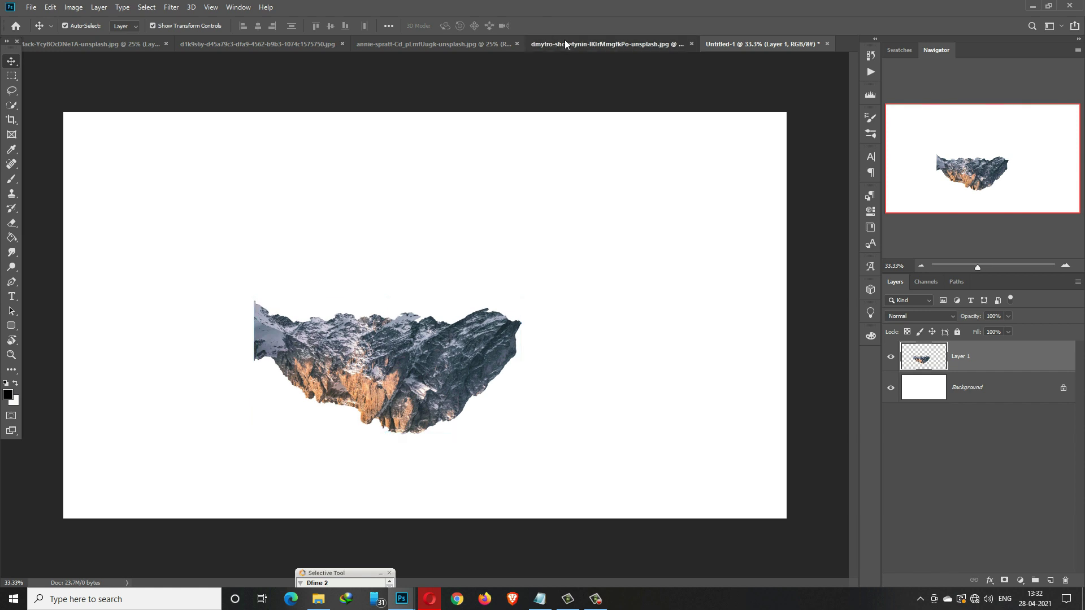
pyautogui.click(110, 44)
pyautogui.moveTo(109, 44); pyautogui.dragTo(490, 132)
pyautogui.click(697, 45)
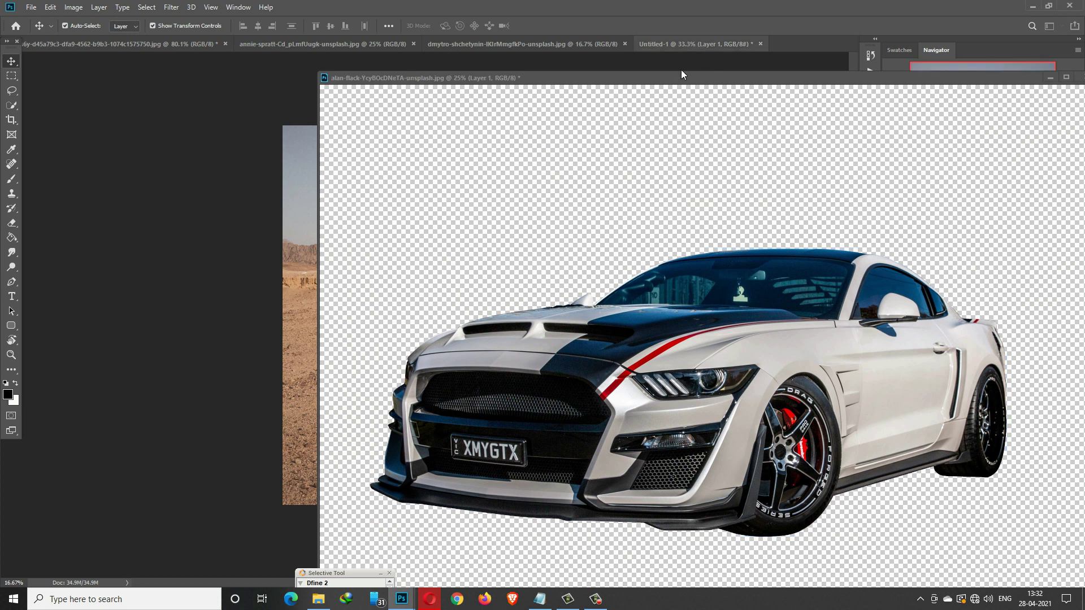
pyautogui.moveTo(666, 339); pyautogui.dragTo(298, 260)
pyautogui.click(1080, 78)
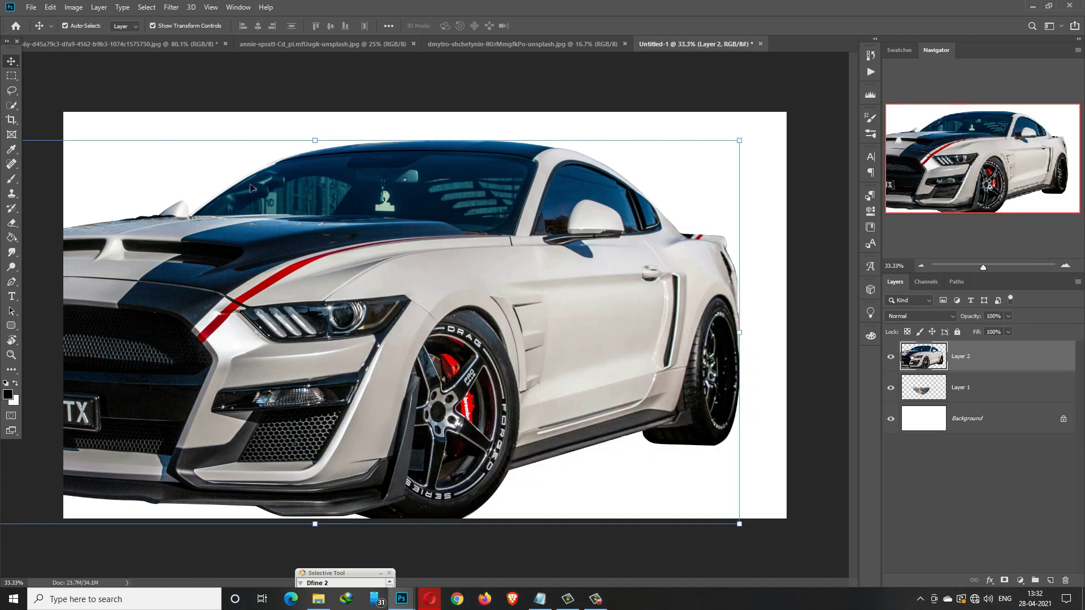
# Scale the car to about 24% and stand it on top of the floating rock.
pyautogui.moveTo(315, 141); pyautogui.dragTo(286, 391)
pyautogui.moveTo(298, 442); pyautogui.dragTo(371, 276)
pyautogui.moveTo(544, 224); pyautogui.dragTo(460, 302)
pyautogui.moveTo(358, 313); pyautogui.dragTo(409, 296)
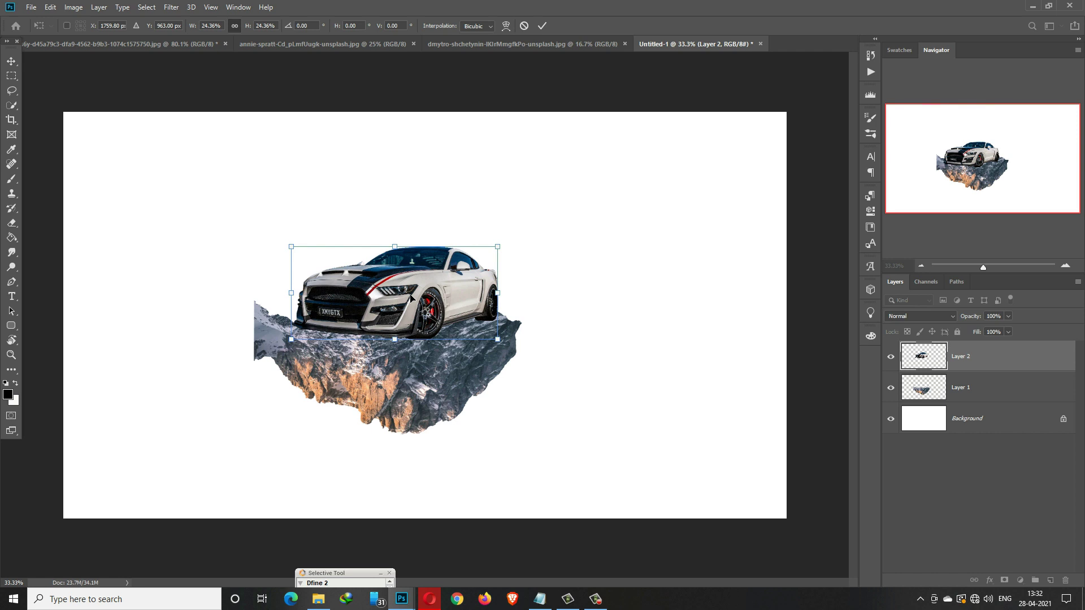
pyautogui.moveTo(506, 248); pyautogui.dragTo(501, 250)
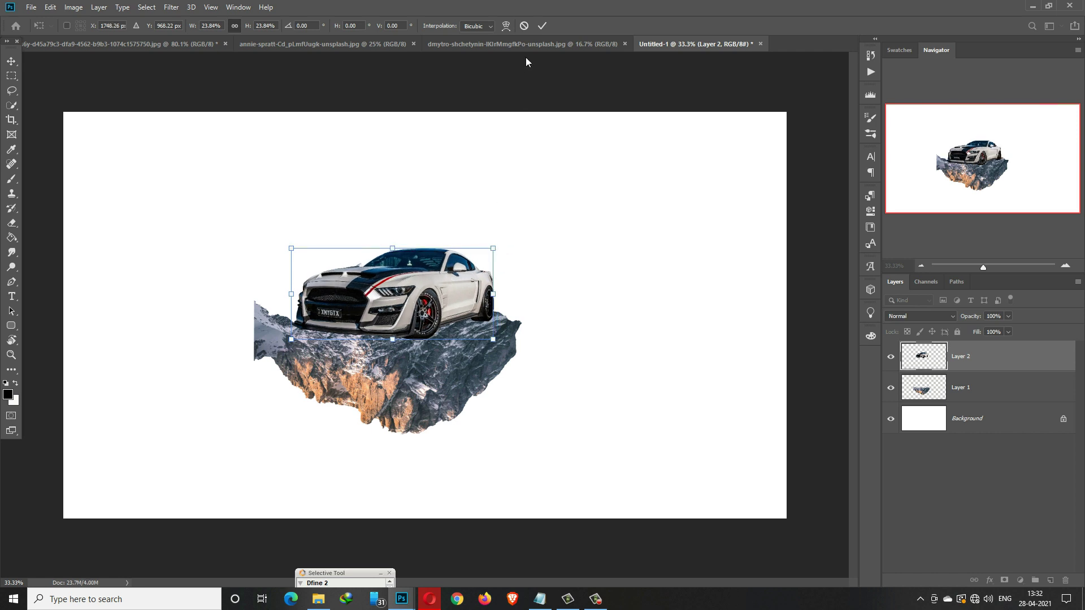
pyautogui.click(542, 25)
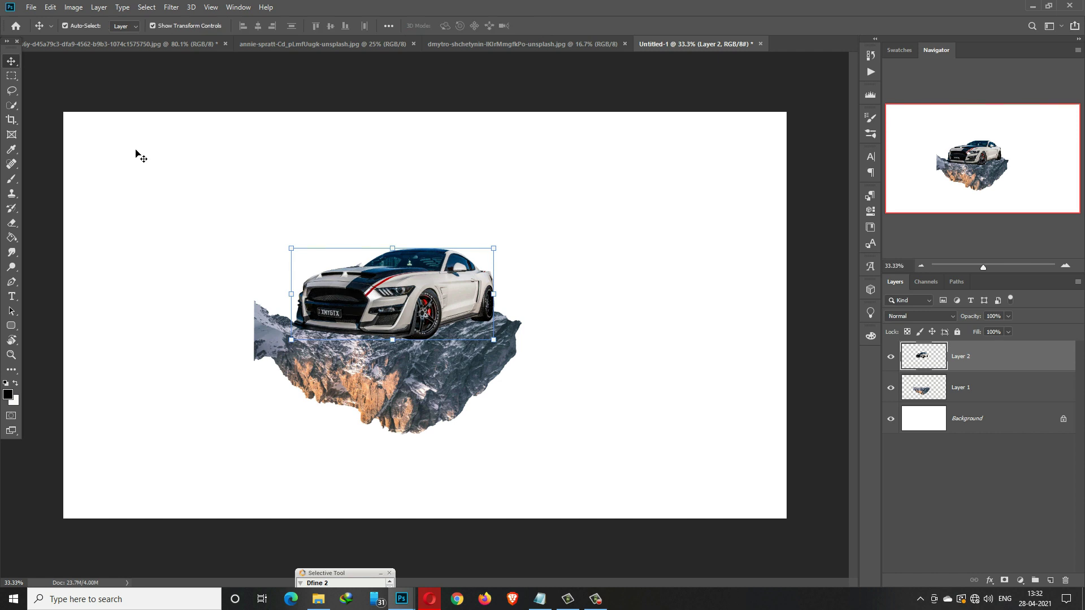
# Lasso the straight-cut left edge of the rock, delete that area from Layer 1, and deselect.
pyautogui.click(11, 91)
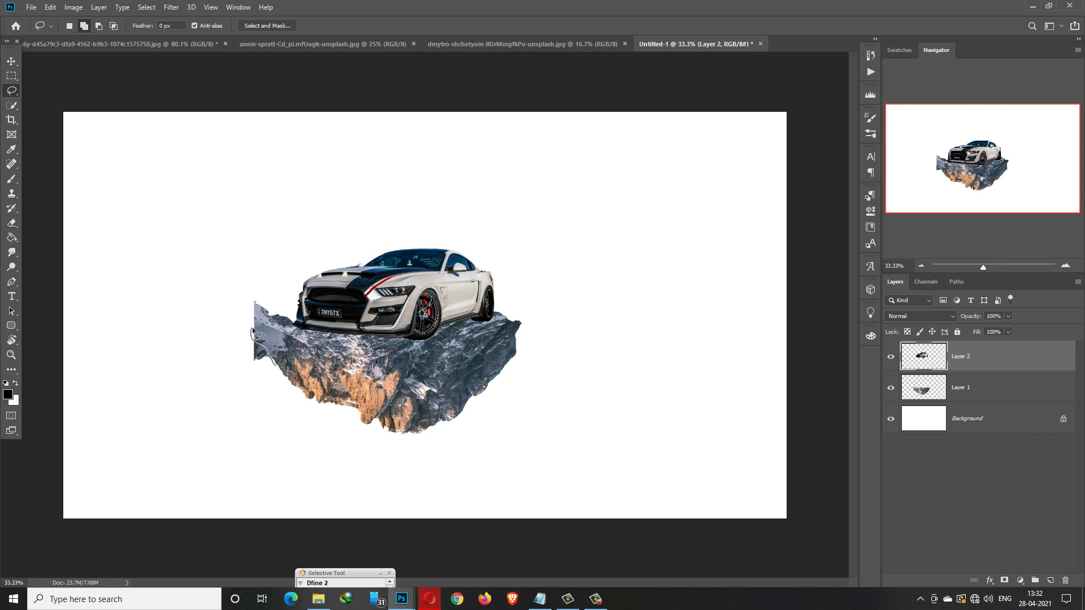
pyautogui.moveTo(252, 331); pyautogui.dragTo(252, 332)
pyautogui.moveTo(262, 337)
pyautogui.mouseDown()
pyautogui.moveTo(297, 321)
pyautogui.moveTo(254, 291)
pyautogui.moveTo(230, 313)
pyautogui.moveTo(231, 374)
pyautogui.moveTo(265, 404)
pyautogui.moveTo(274, 362)
pyautogui.mouseUp()
pyautogui.click(928, 390)
pyautogui.press('Delete')
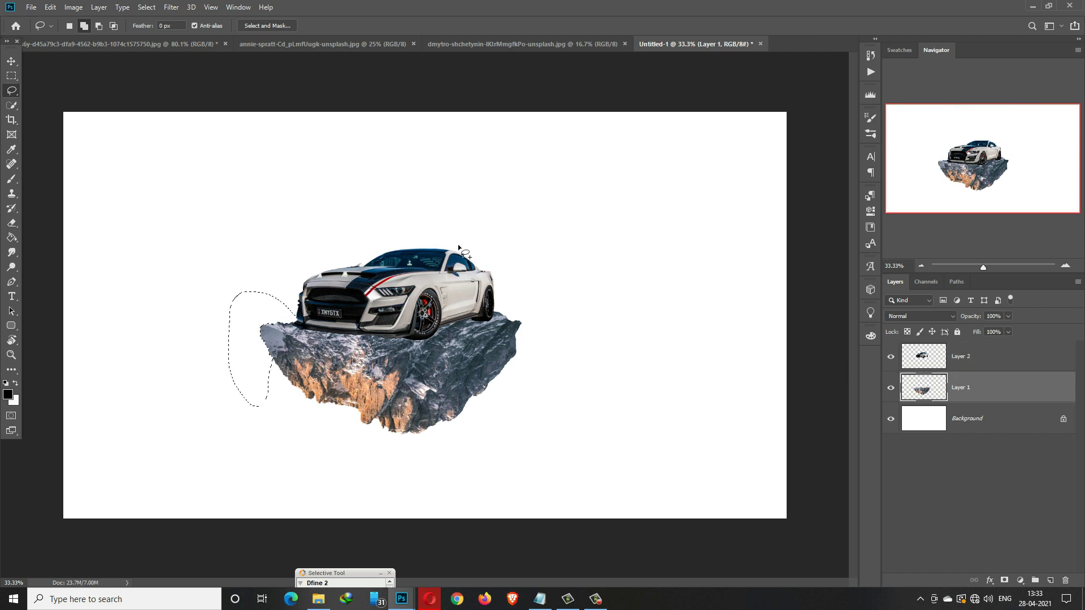
pyautogui.click(146, 7)
pyautogui.click(153, 31)
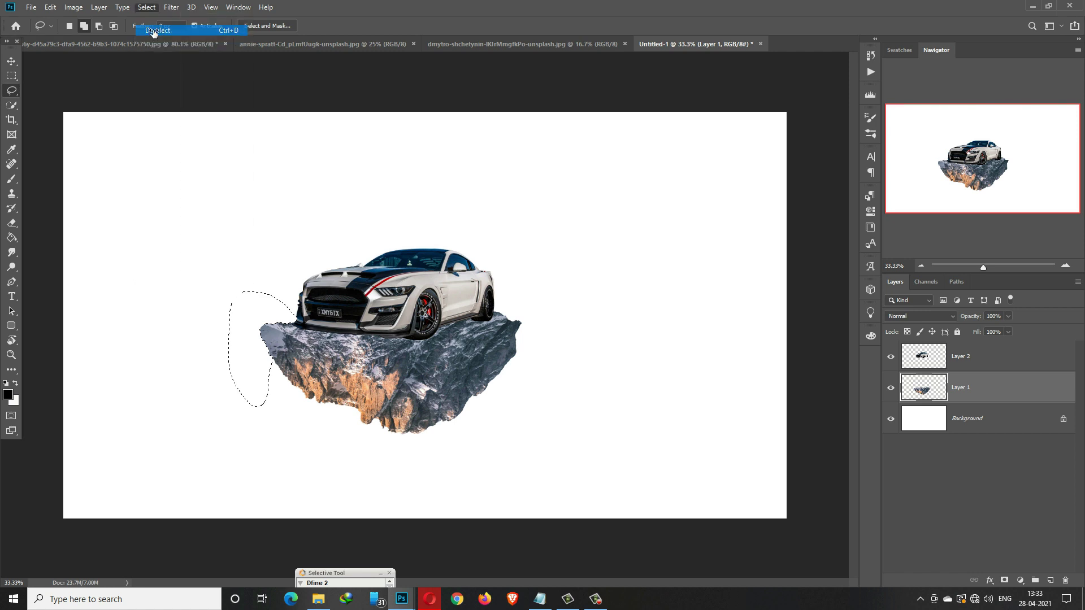
pyautogui.press('v')
pyautogui.click(124, 44)
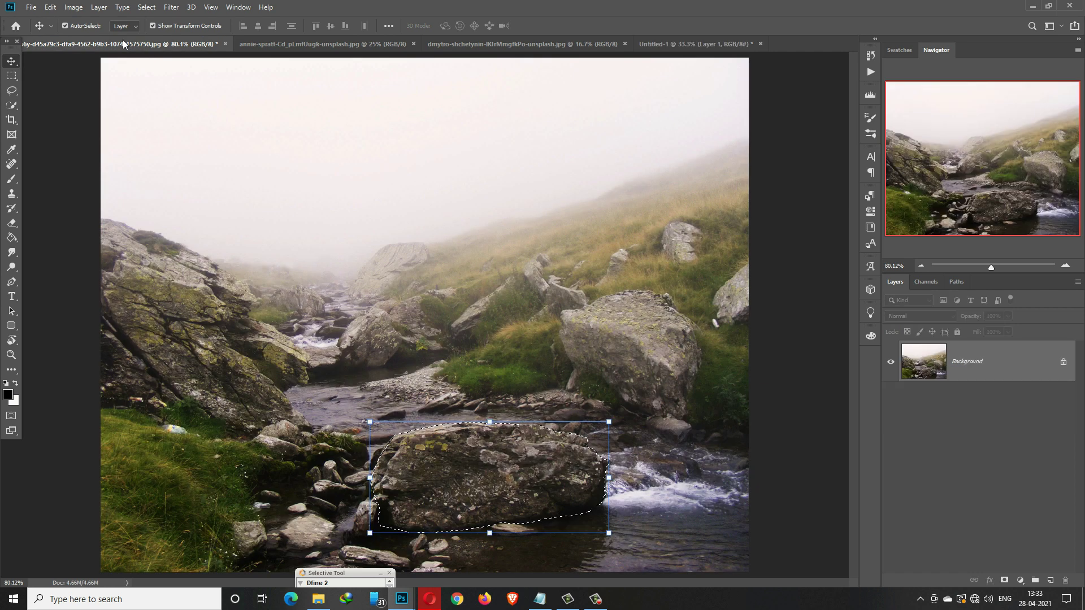
pyautogui.click(310, 45)
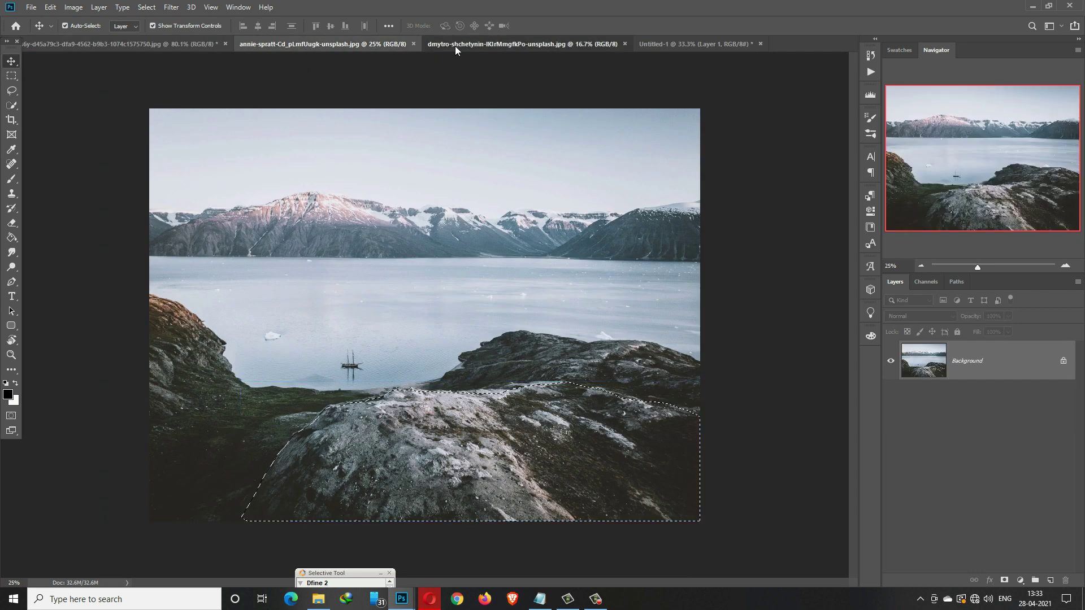
pyautogui.click(456, 47)
pyautogui.click(656, 48)
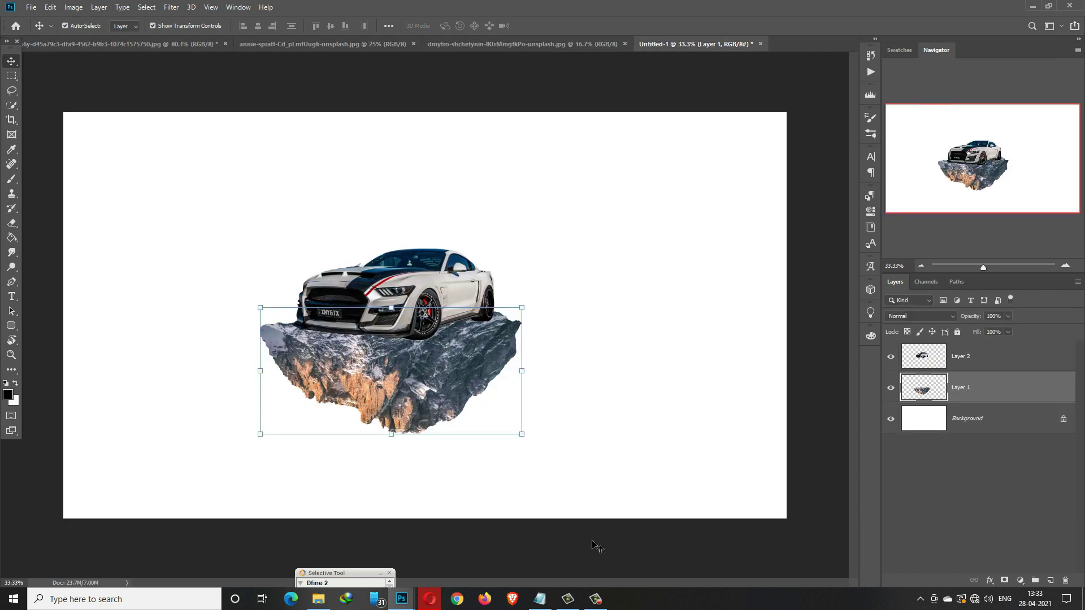
pyautogui.click(599, 599)
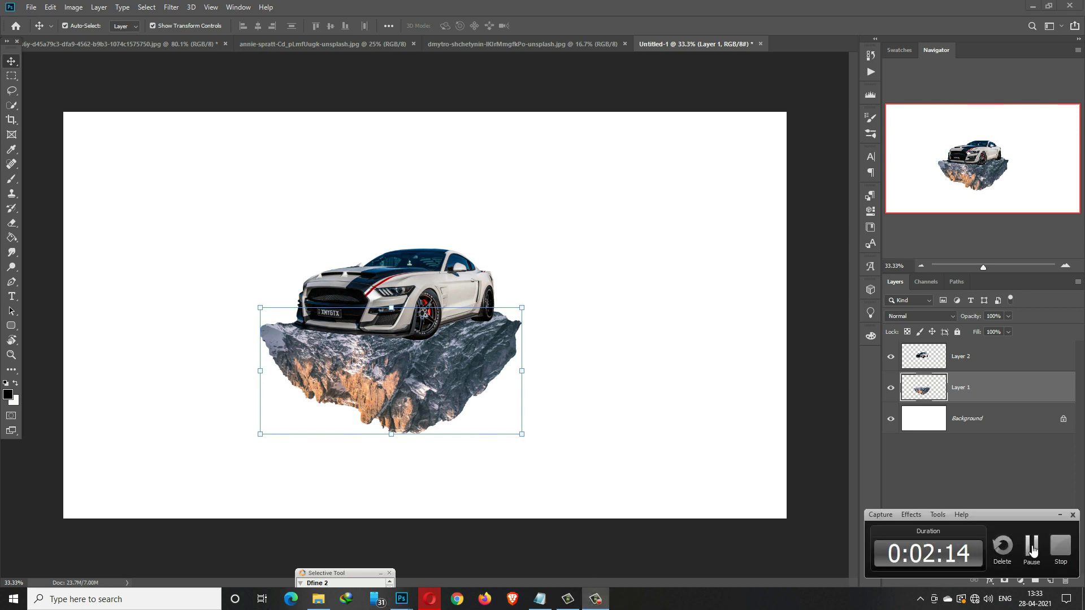
pyautogui.click(1031, 554)
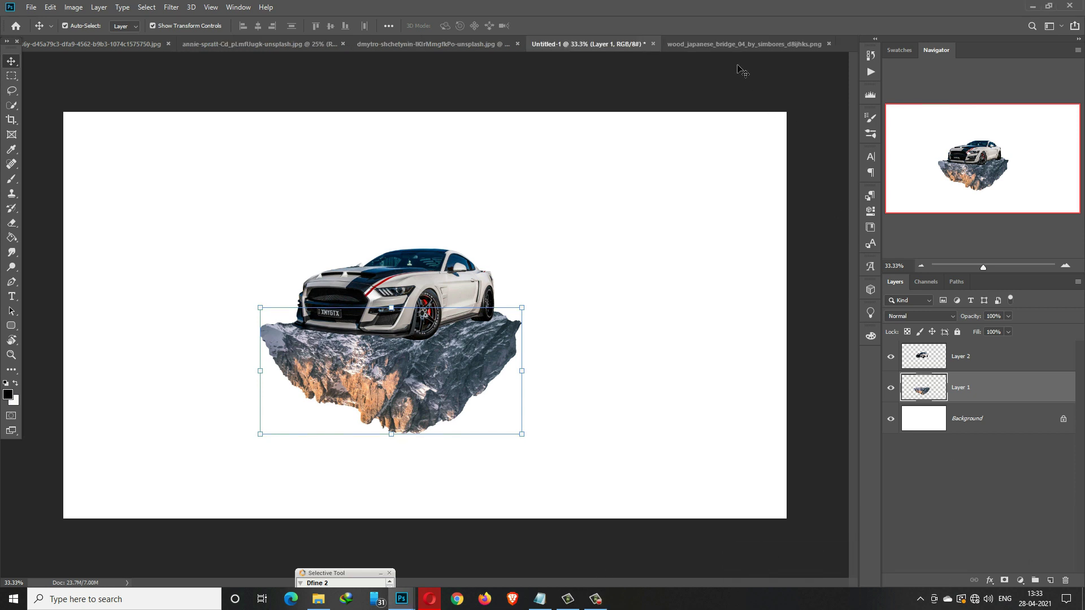
# Copy the wooden bridge from the wood_japanese_bridge PNG into Untitled-1, behind the car, and put the bridge document away.
pyautogui.click(729, 44)
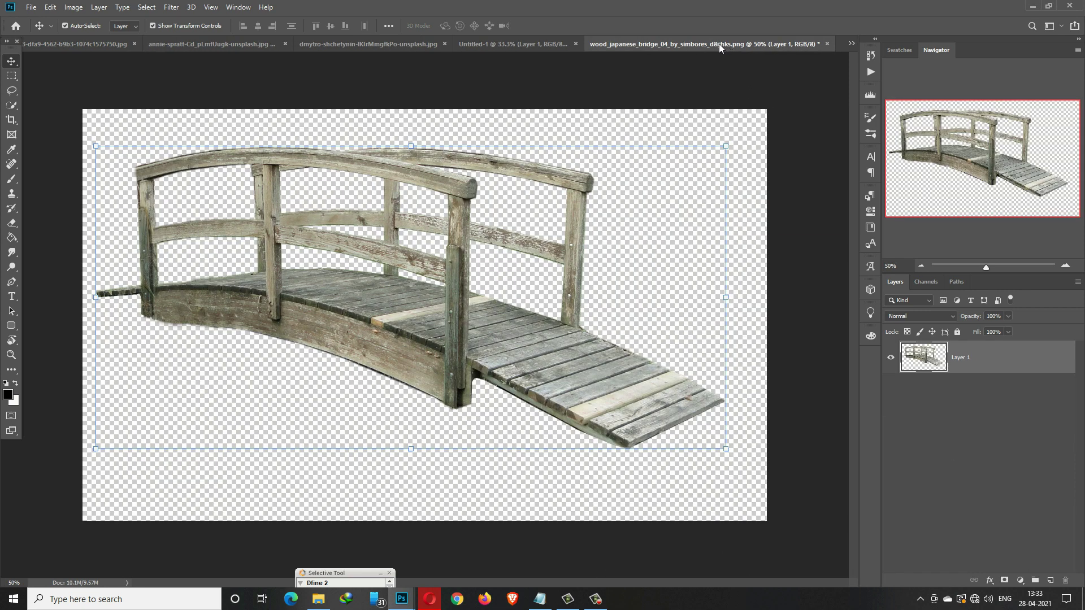
pyautogui.moveTo(719, 45); pyautogui.dragTo(716, 80)
pyautogui.moveTo(808, 281); pyautogui.dragTo(503, 260)
pyautogui.moveTo(983, 83); pyautogui.dragTo(593, 167)
pyautogui.click(833, 167)
# Flip the wooden bridge layer horizontally.
pyautogui.click(563, 245)
pyautogui.click(52, 8)
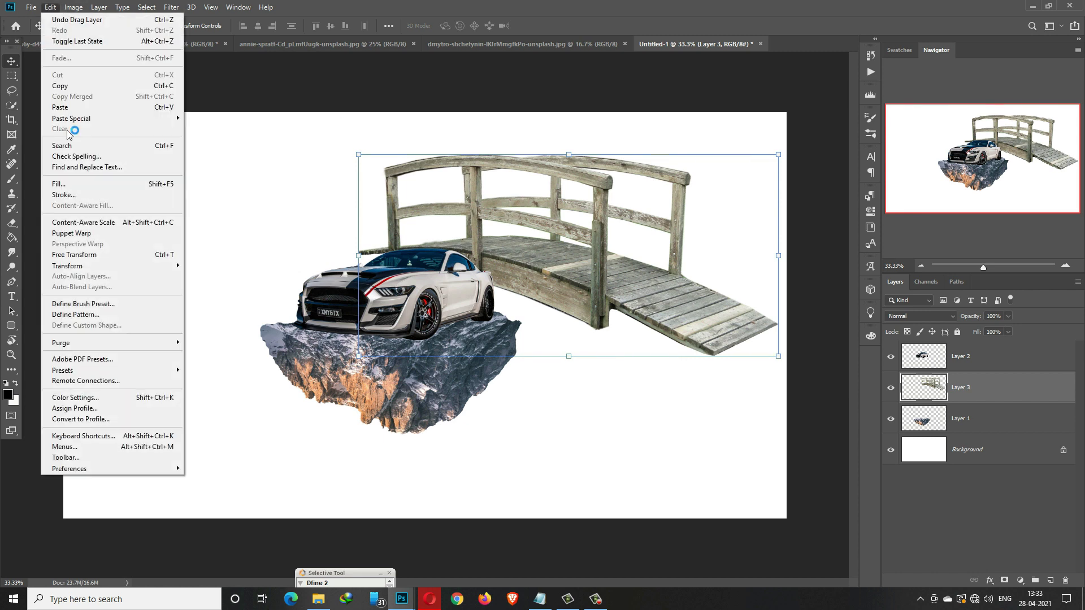
pyautogui.moveTo(113, 266)
pyautogui.click(222, 392)
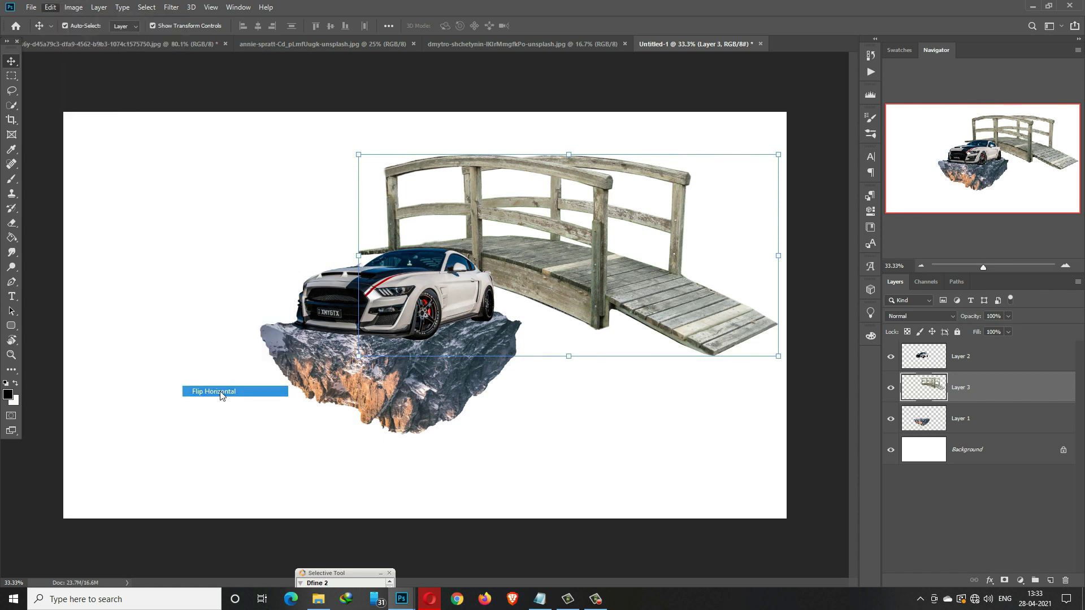
# Scale the bridge to about 57%, rotate it about 1.9°, and position its ramp behind the car on the rock's right edge.
pyautogui.moveTo(783, 159); pyautogui.dragTo(601, 245)
pyautogui.moveTo(537, 281); pyautogui.dragTo(554, 262)
pyautogui.moveTo(705, 201); pyautogui.dragTo(705, 210)
pyautogui.moveTo(654, 262); pyautogui.dragTo(650, 273)
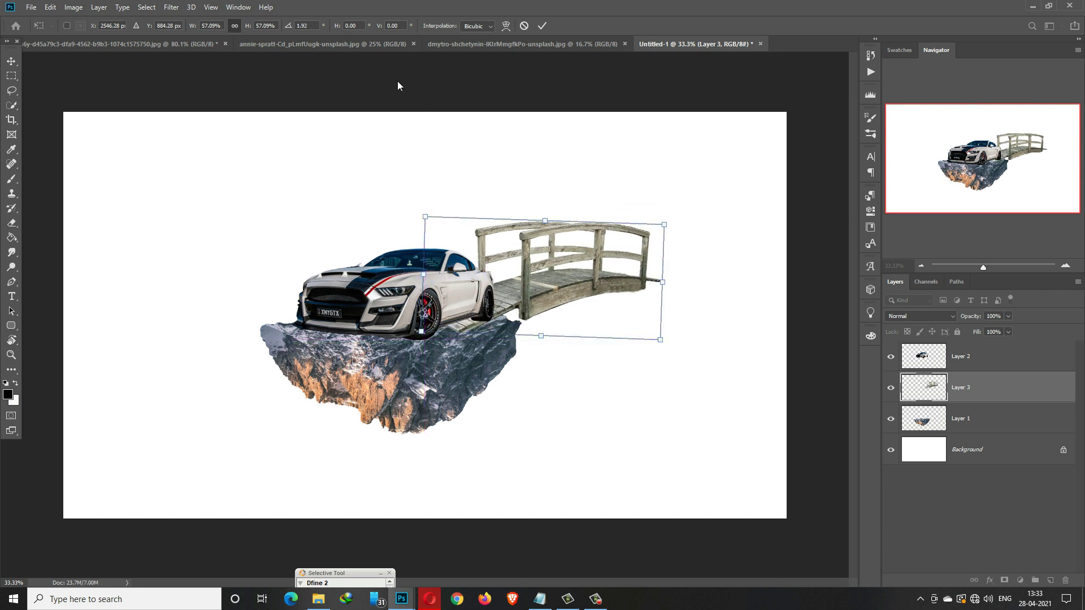
pyautogui.click(542, 26)
# Warp the wooden bridge so its ramp meets the rock's right edge, its far end tilts down and its top railing is lowered.
pyautogui.click(50, 6)
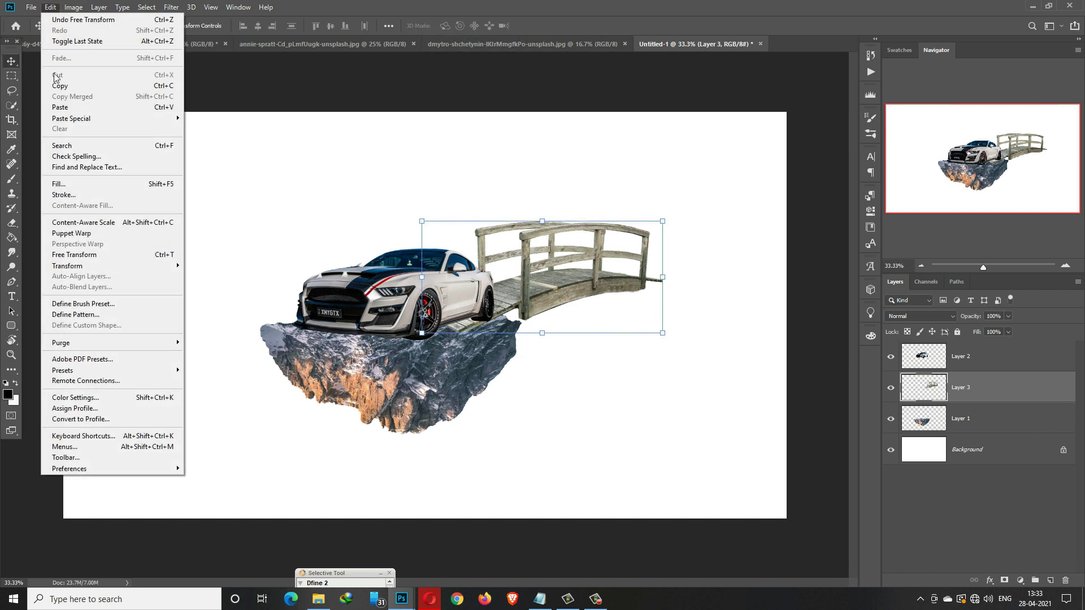
pyautogui.moveTo(84, 266)
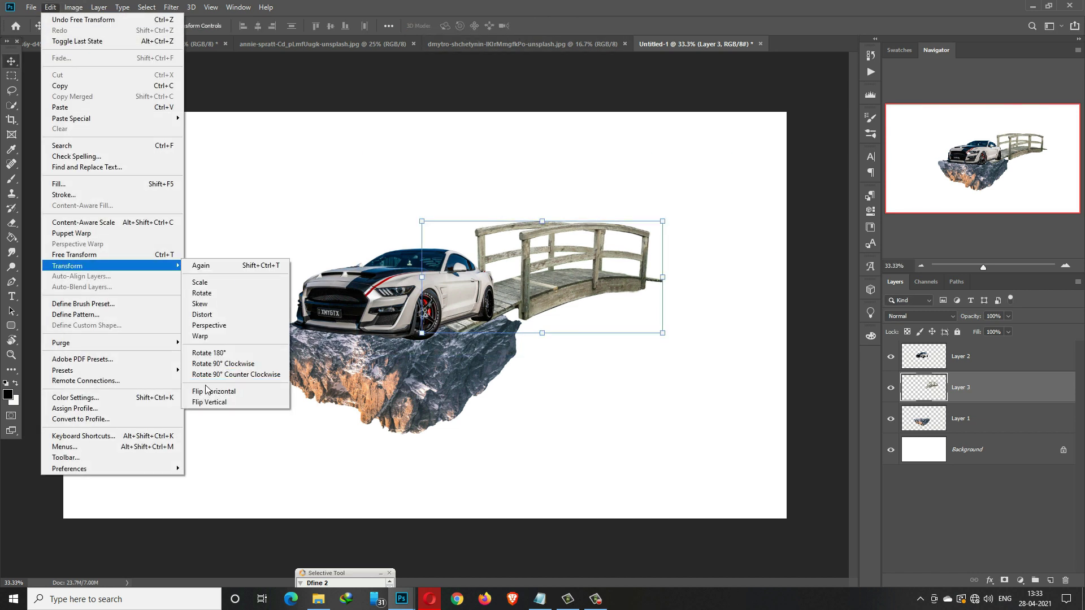
pyautogui.click(200, 336)
pyautogui.moveTo(461, 334)
pyautogui.mouseDown()
pyautogui.moveTo(511, 319)
pyautogui.moveTo(462, 338)
pyautogui.moveTo(447, 331)
pyautogui.mouseUp()
pyautogui.moveTo(518, 325); pyautogui.dragTo(516, 334)
pyautogui.moveTo(646, 233); pyautogui.dragTo(660, 311)
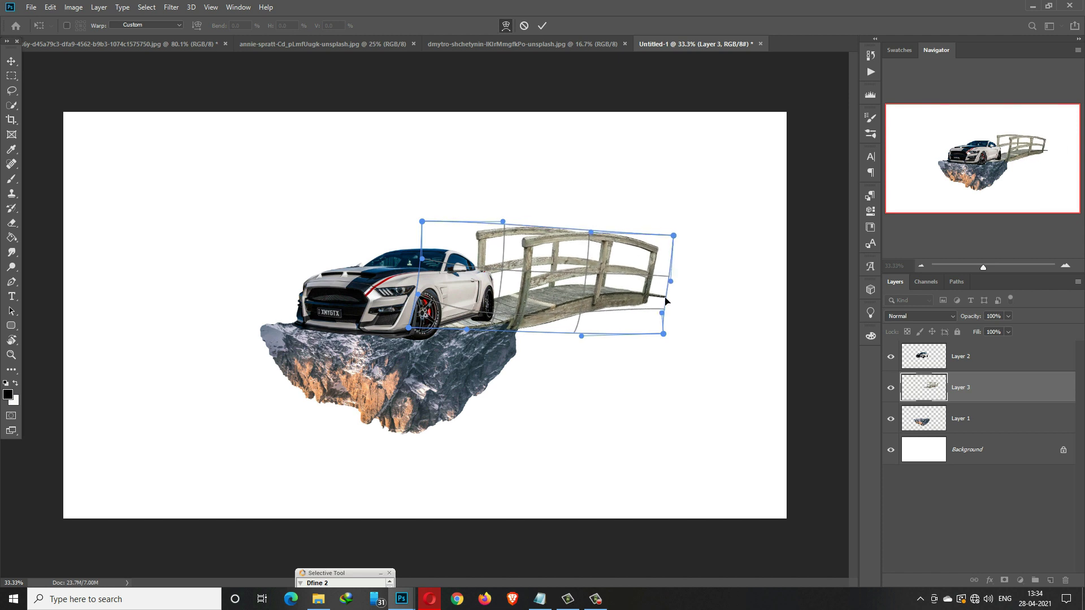
pyautogui.moveTo(503, 222); pyautogui.dragTo(502, 238)
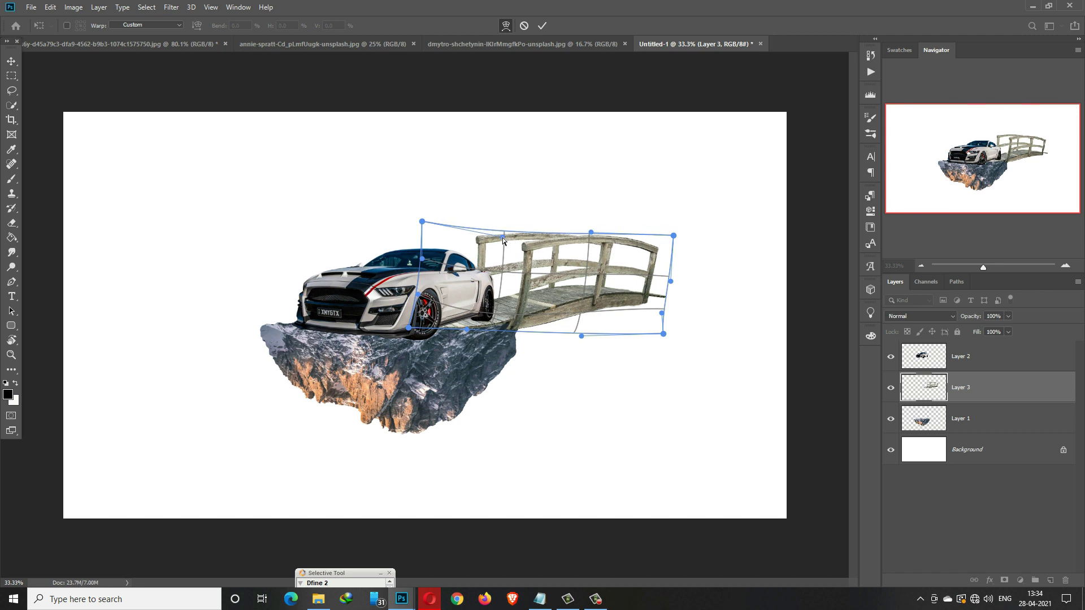
pyautogui.moveTo(591, 233); pyautogui.dragTo(588, 243)
pyautogui.moveTo(502, 238); pyautogui.dragTo(504, 248)
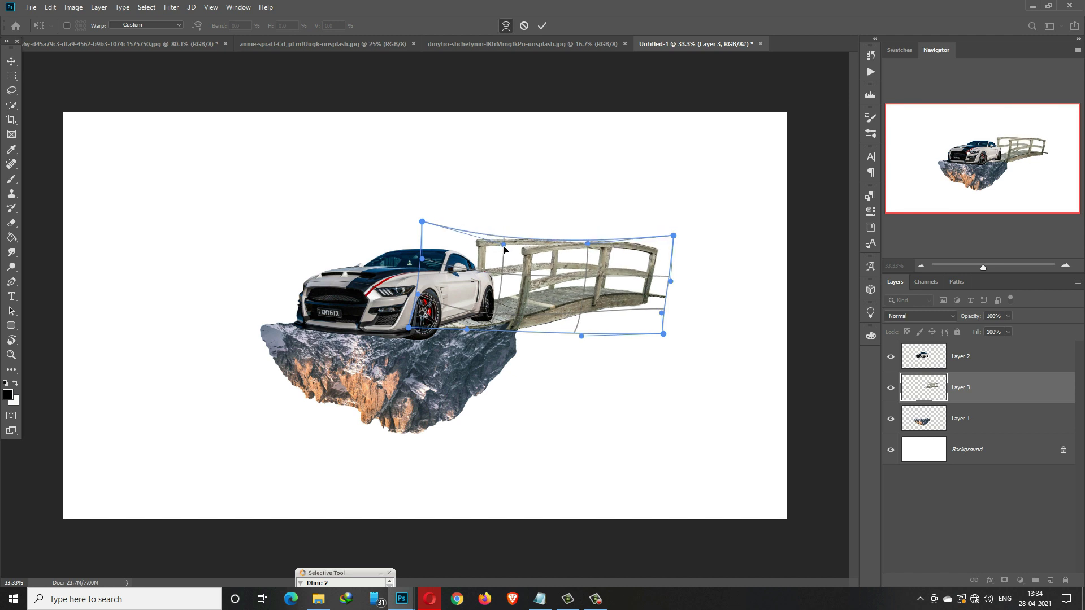
pyautogui.click(543, 25)
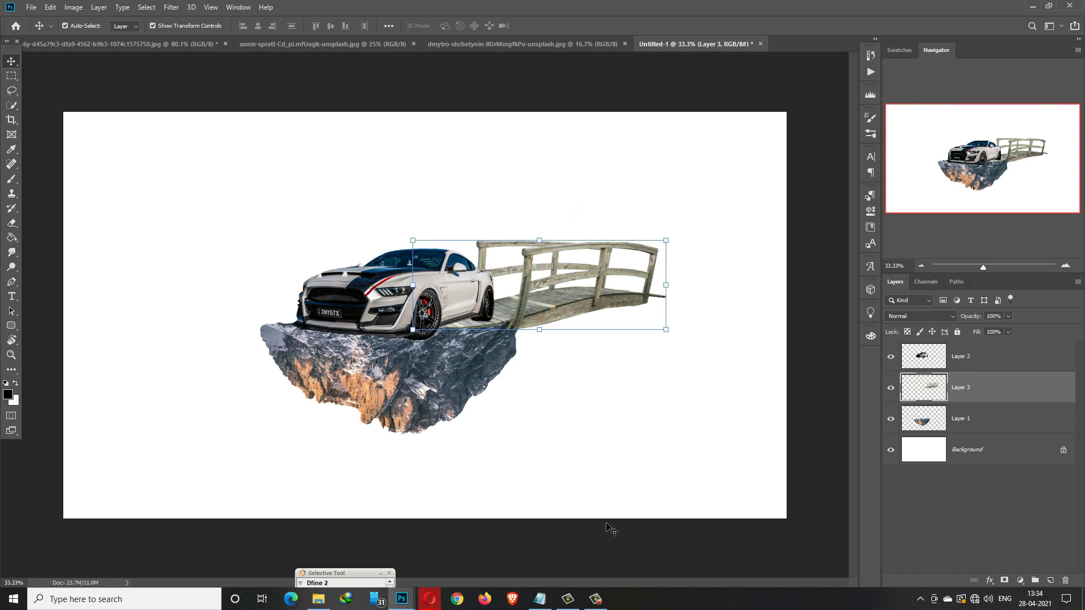
pyautogui.click(596, 599)
pyautogui.click(1029, 545)
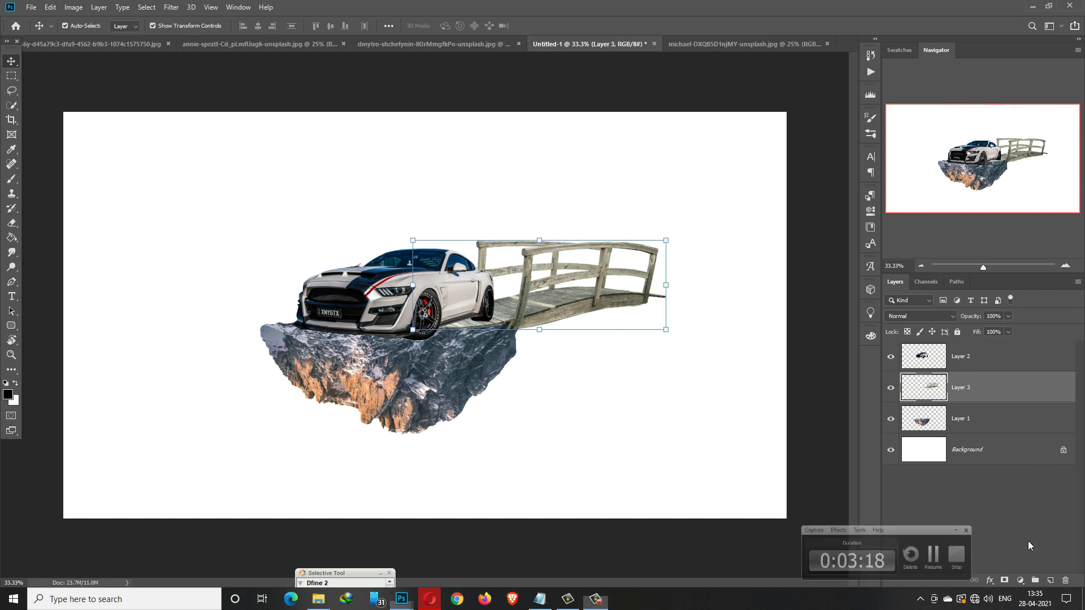
# Select the whole mountain in michael-DXQB5D1njMY-unsplash.jpg with the Quick Selection tool, leaving out the sky and sea.
pyautogui.click(740, 44)
pyautogui.click(11, 105)
pyautogui.moveTo(380, 251)
pyautogui.mouseDown()
pyautogui.moveTo(342, 270)
pyautogui.moveTo(303, 314)
pyautogui.moveTo(251, 319)
pyautogui.moveTo(171, 436)
pyautogui.mouseUp()
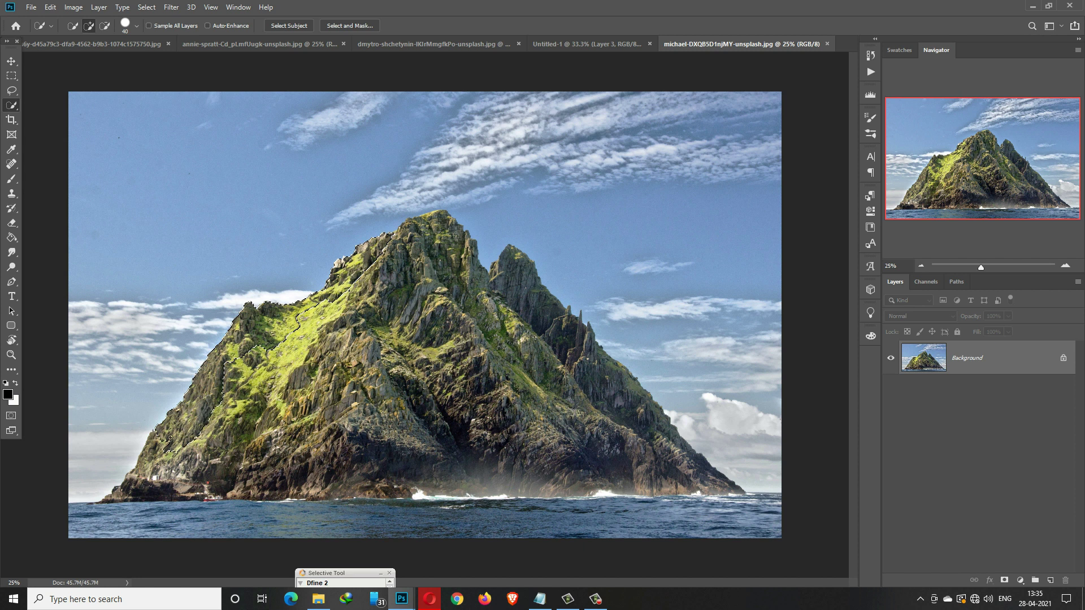
pyautogui.moveTo(117, 500)
pyautogui.mouseDown()
pyautogui.moveTo(181, 488)
pyautogui.moveTo(254, 446)
pyautogui.moveTo(360, 441)
pyautogui.mouseUp()
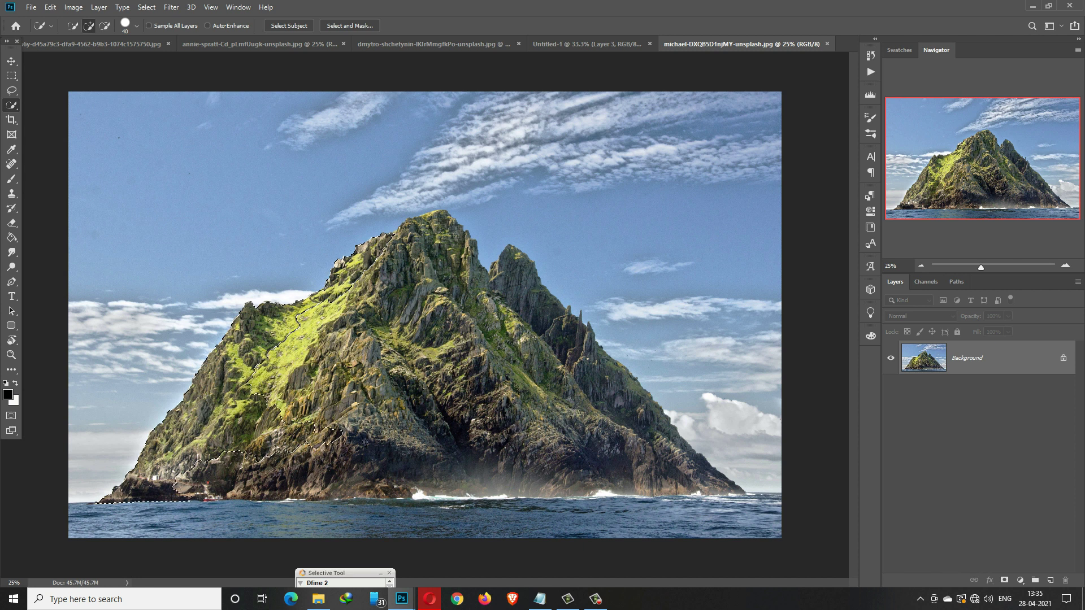
pyautogui.moveTo(483, 434)
pyautogui.mouseDown()
pyautogui.moveTo(503, 432)
pyautogui.moveTo(225, 472)
pyautogui.mouseUp()
pyautogui.moveTo(330, 484)
pyautogui.mouseDown()
pyautogui.moveTo(734, 486)
pyautogui.moveTo(715, 469)
pyautogui.moveTo(723, 496)
pyautogui.moveTo(695, 494)
pyautogui.moveTo(523, 295)
pyautogui.moveTo(445, 238)
pyautogui.moveTo(401, 240)
pyautogui.moveTo(450, 359)
pyautogui.mouseUp()
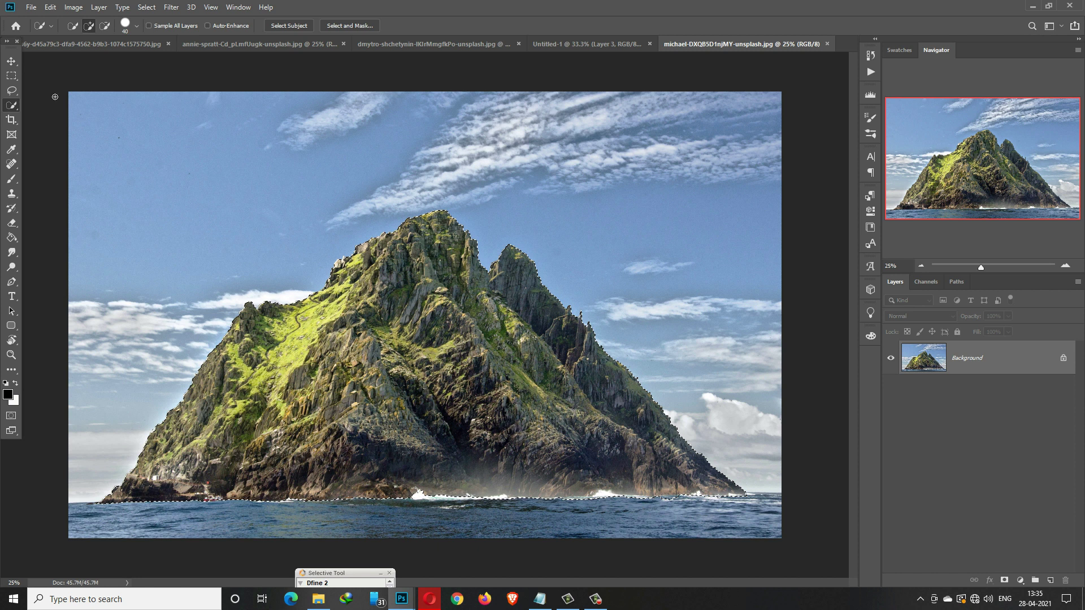
# Copy the selected mountain into Untitled-1 and minimize its source document.
pyautogui.press('v')
pyautogui.moveTo(713, 48); pyautogui.dragTo(710, 61)
pyautogui.moveTo(927, 247); pyautogui.dragTo(523, 165)
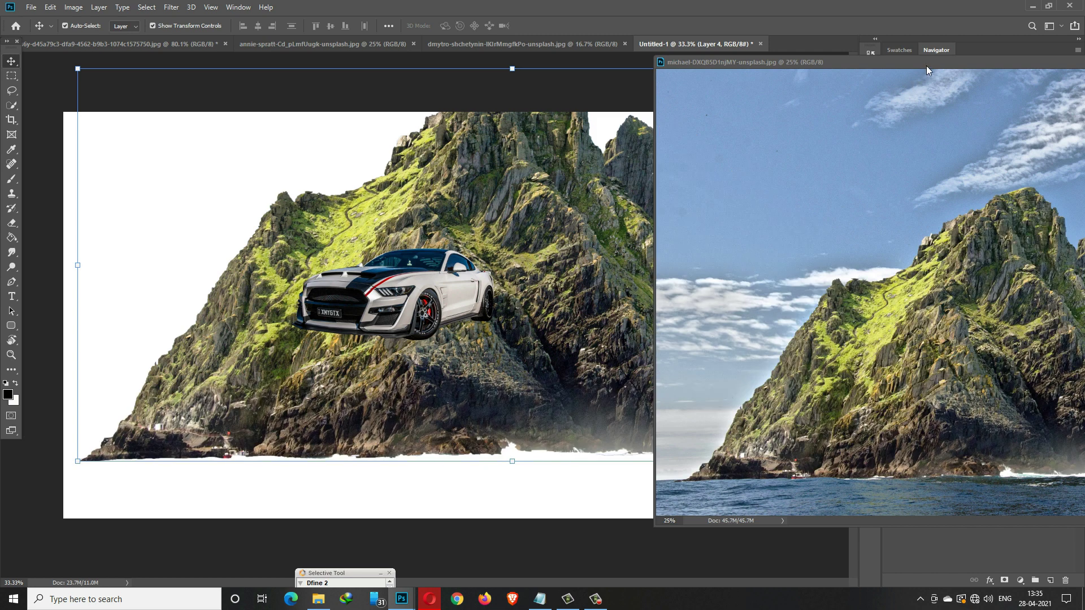
pyautogui.moveTo(927, 66); pyautogui.dragTo(522, 199)
pyautogui.click(918, 194)
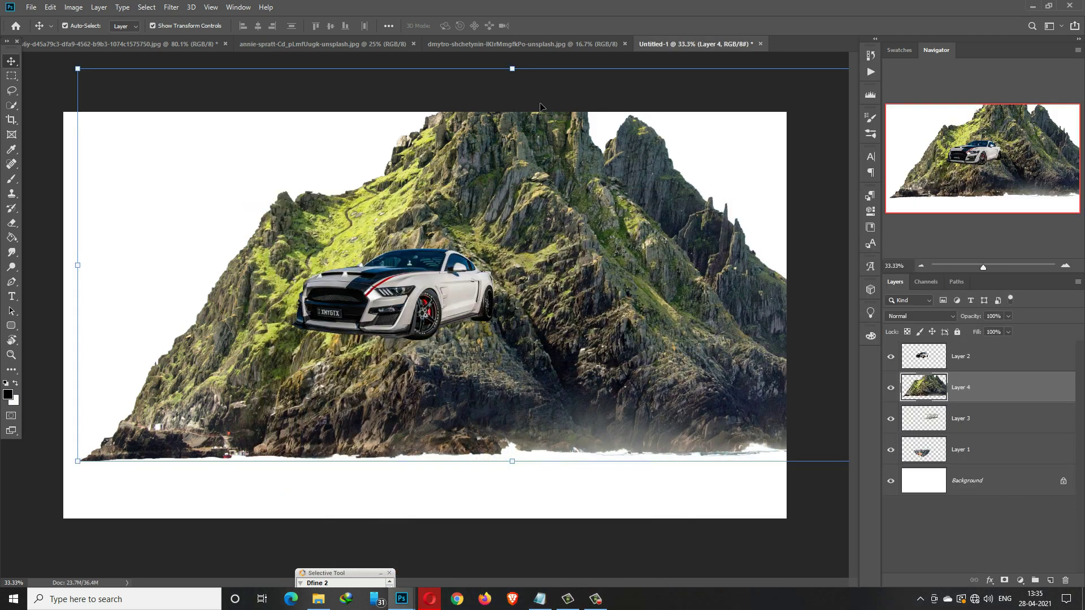
# Scale the mountain down, move Layer 4 beneath Layer 1, and position it behind the car and the bridge.
pyautogui.moveTo(512, 68); pyautogui.dragTo(512, 340)
pyautogui.moveTo(535, 411); pyautogui.dragTo(482, 259)
pyautogui.click(542, 25)
pyautogui.moveTo(1007, 389); pyautogui.dragTo(960, 462)
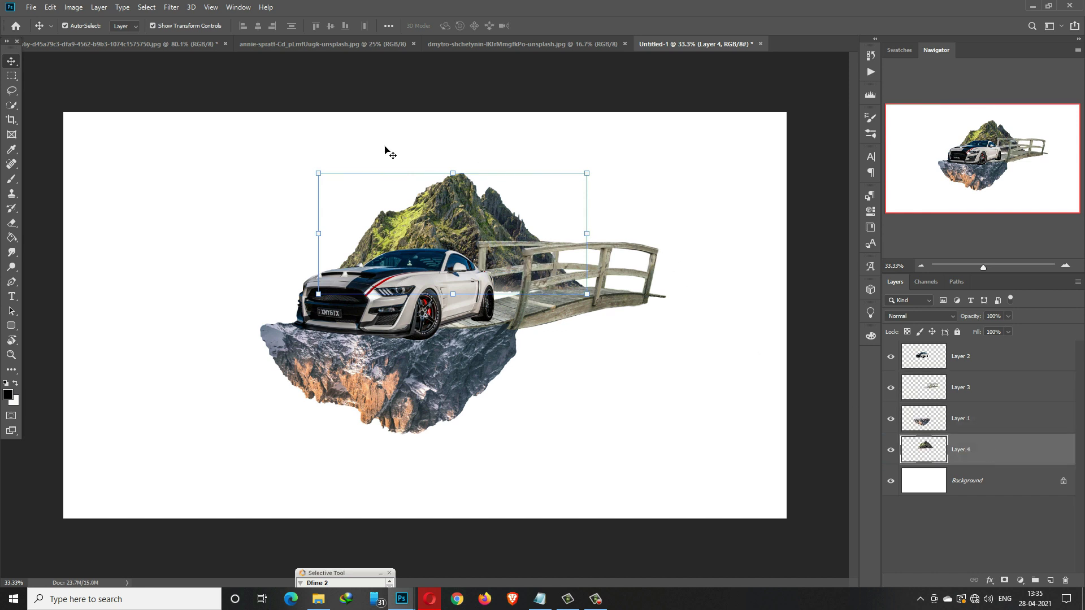
pyautogui.moveTo(431, 233); pyautogui.dragTo(490, 234)
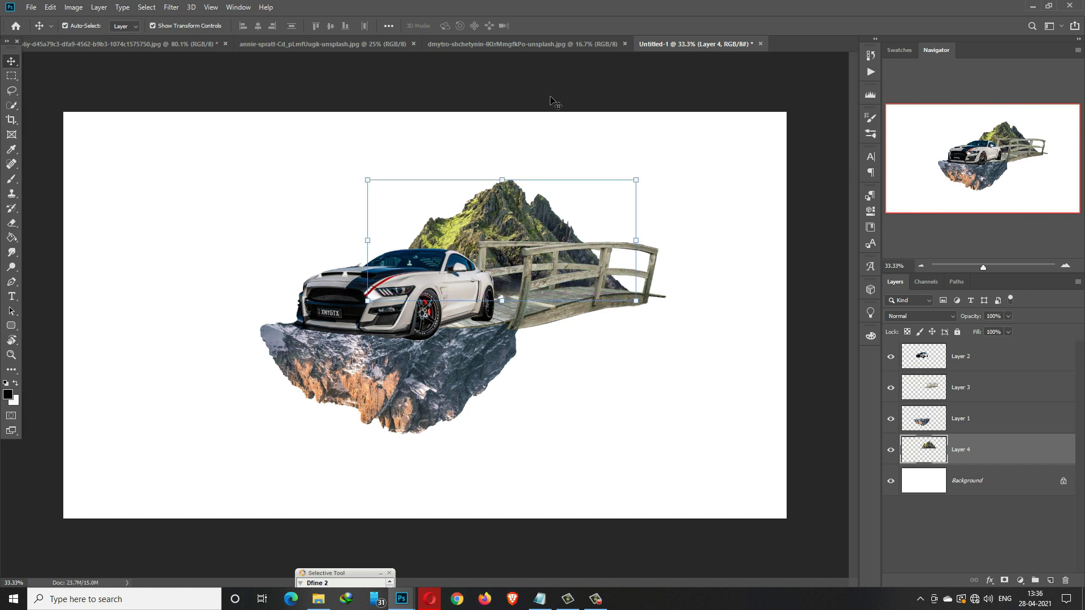
# Warp the mountain layer slightly, pulling its base down behind the bridge and nudging its peak upward.
pyautogui.click(50, 7)
pyautogui.moveTo(83, 269)
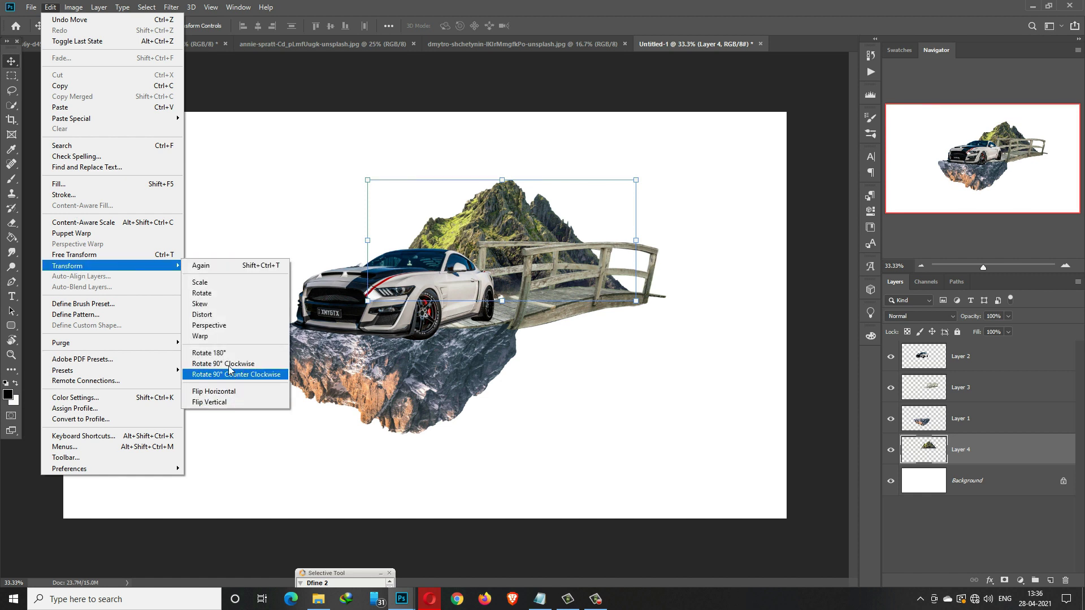
pyautogui.click(218, 336)
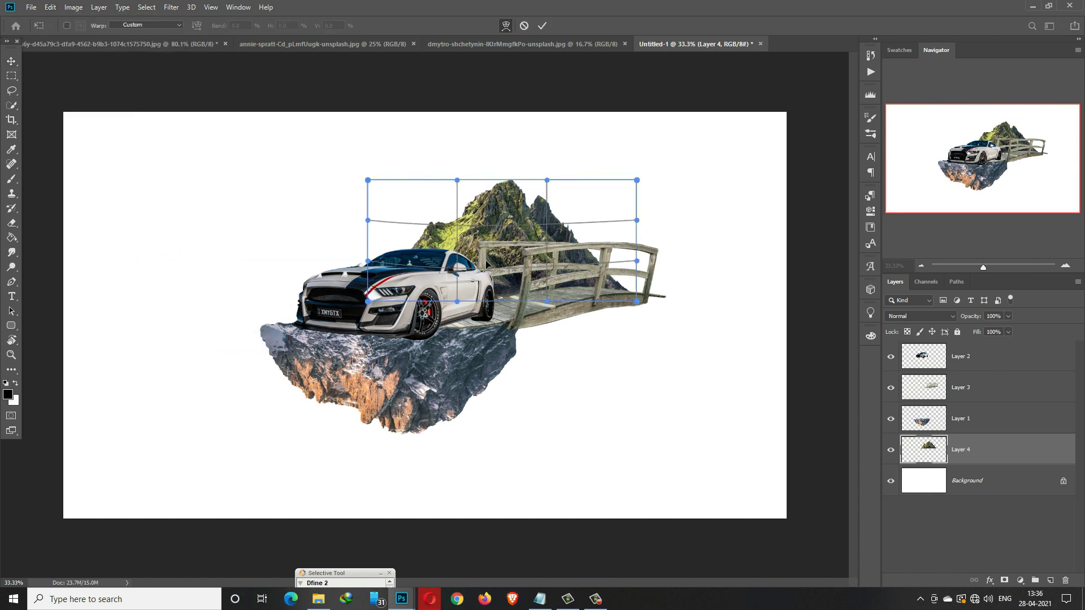
pyautogui.moveTo(486, 258); pyautogui.dragTo(510, 300)
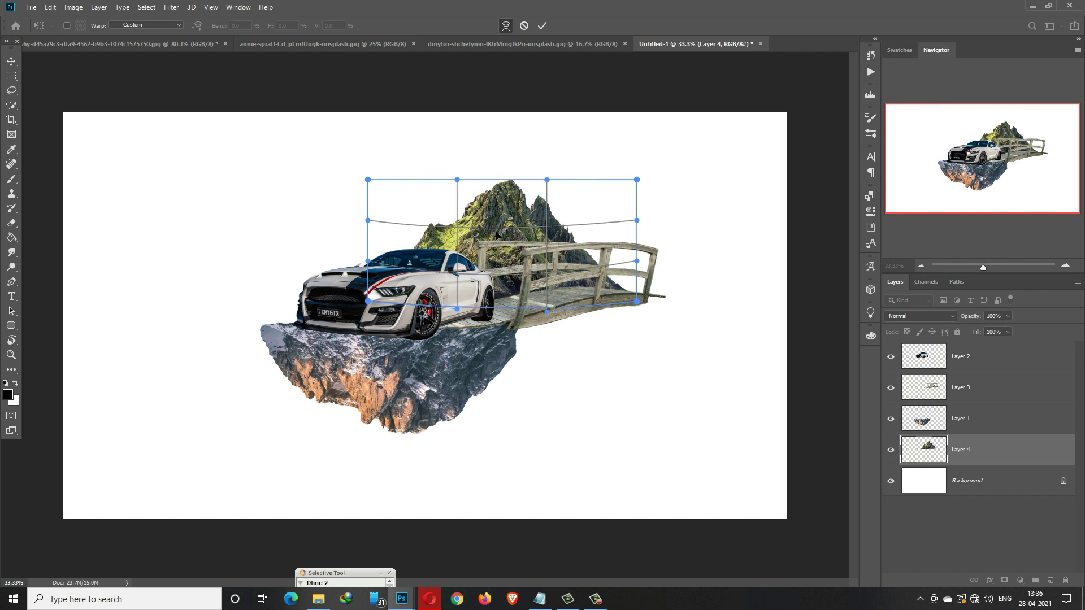
pyautogui.moveTo(499, 234); pyautogui.dragTo(502, 206)
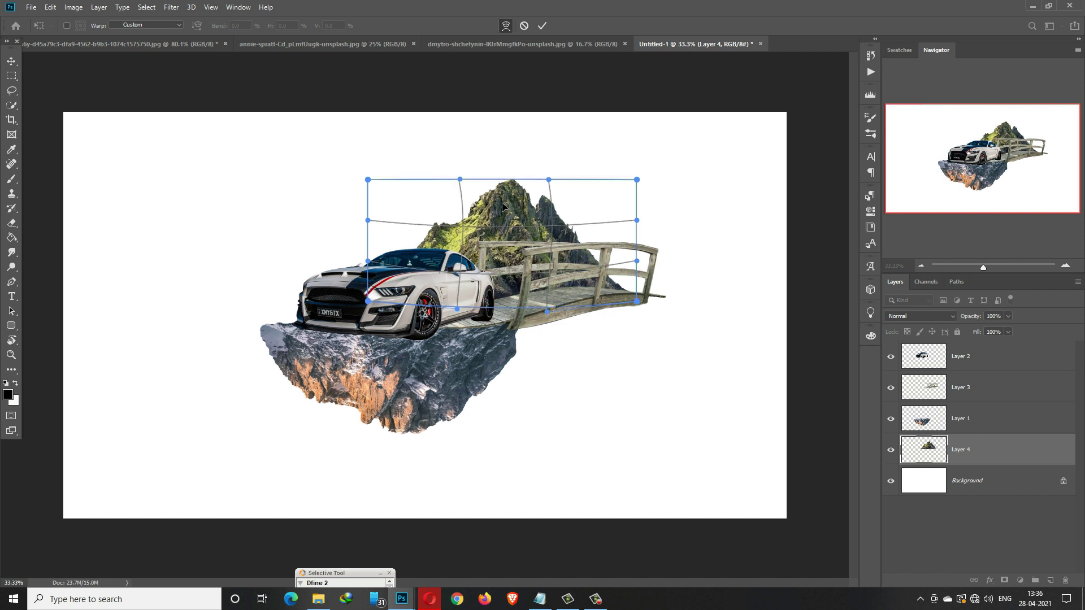
pyautogui.click(542, 25)
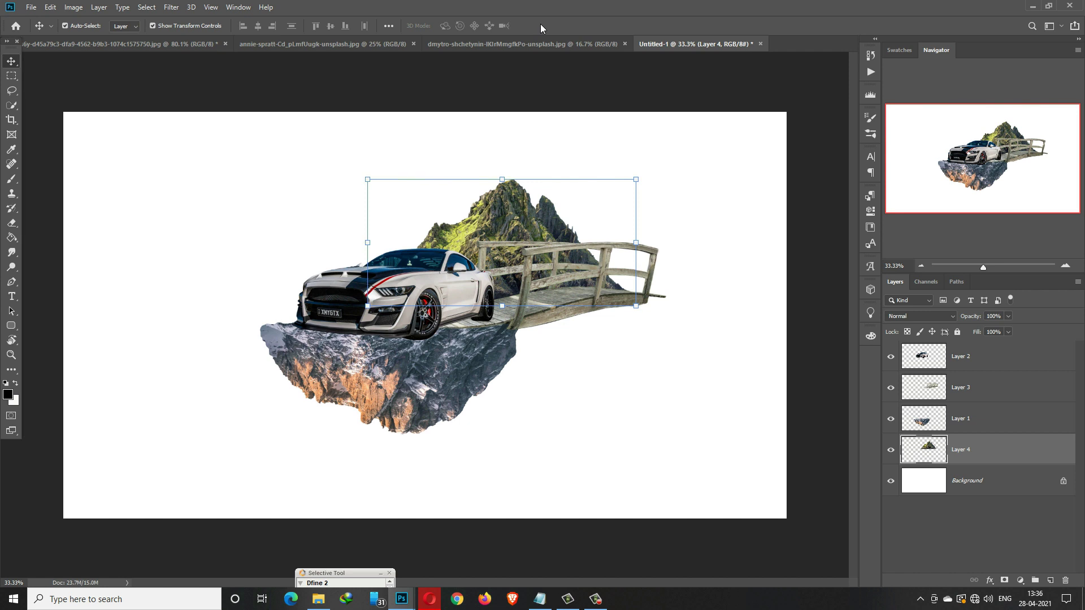
# Duplicate the rock layer as Layer 1 copy within Untitled-1.
pyautogui.rightClick(984, 426)
pyautogui.click(870, 171)
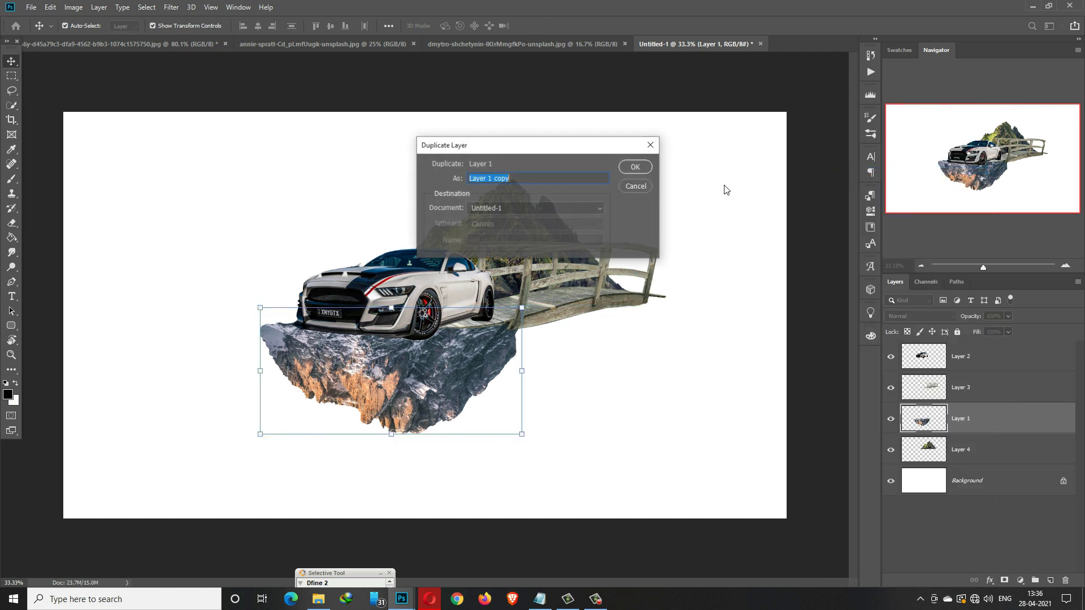
pyautogui.click(634, 168)
# Flatten the rock copy to about 101% width and 27% height, rotate it about -9.8°, and fit it along the bridge's underside.
pyautogui.moveTo(526, 318); pyautogui.dragTo(473, 339)
pyautogui.moveTo(407, 390); pyautogui.dragTo(603, 368)
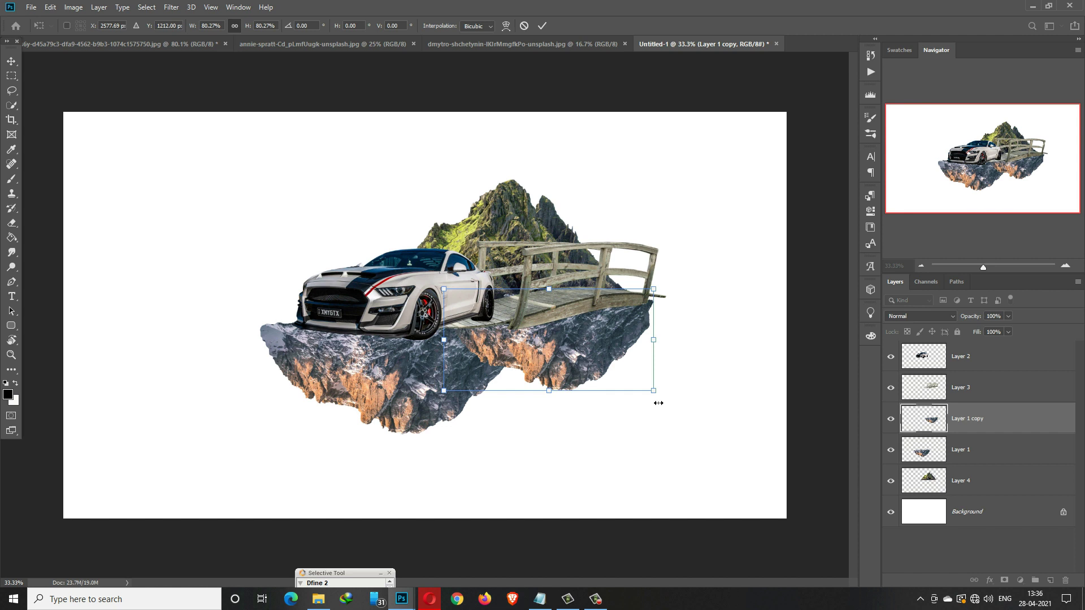
pyautogui.moveTo(660, 397); pyautogui.dragTo(709, 324)
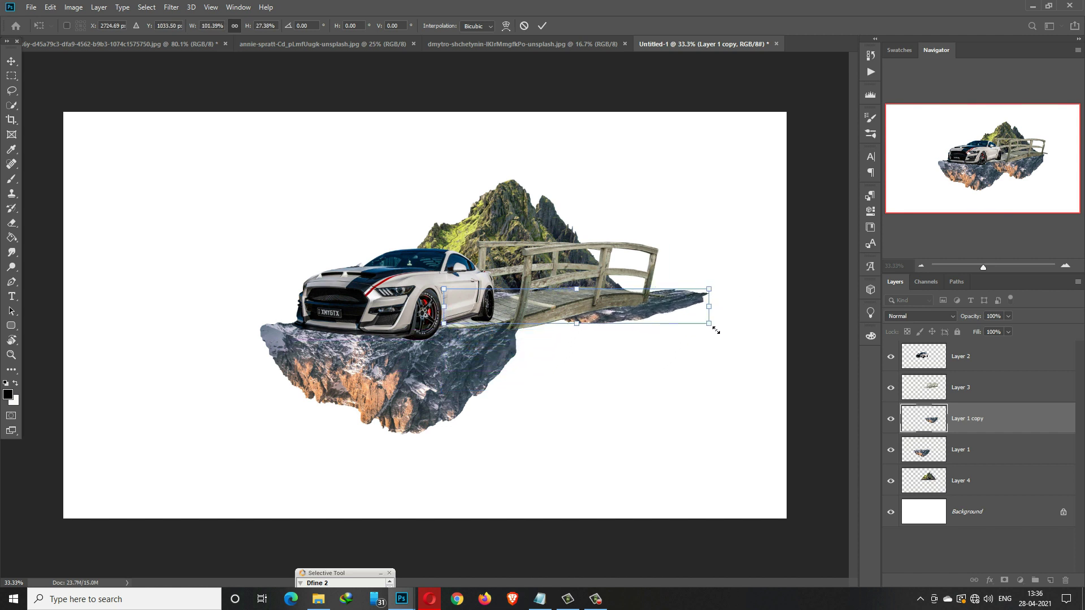
pyautogui.moveTo(635, 315); pyautogui.dragTo(598, 339)
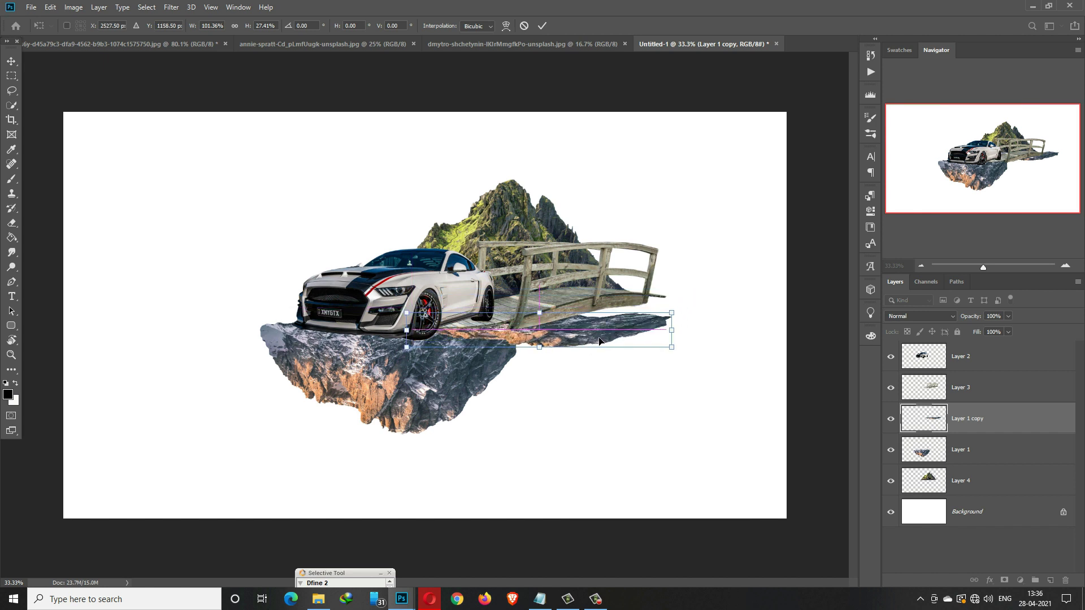
pyautogui.moveTo(688, 310); pyautogui.dragTo(685, 286)
pyautogui.moveTo(573, 335); pyautogui.dragTo(570, 326)
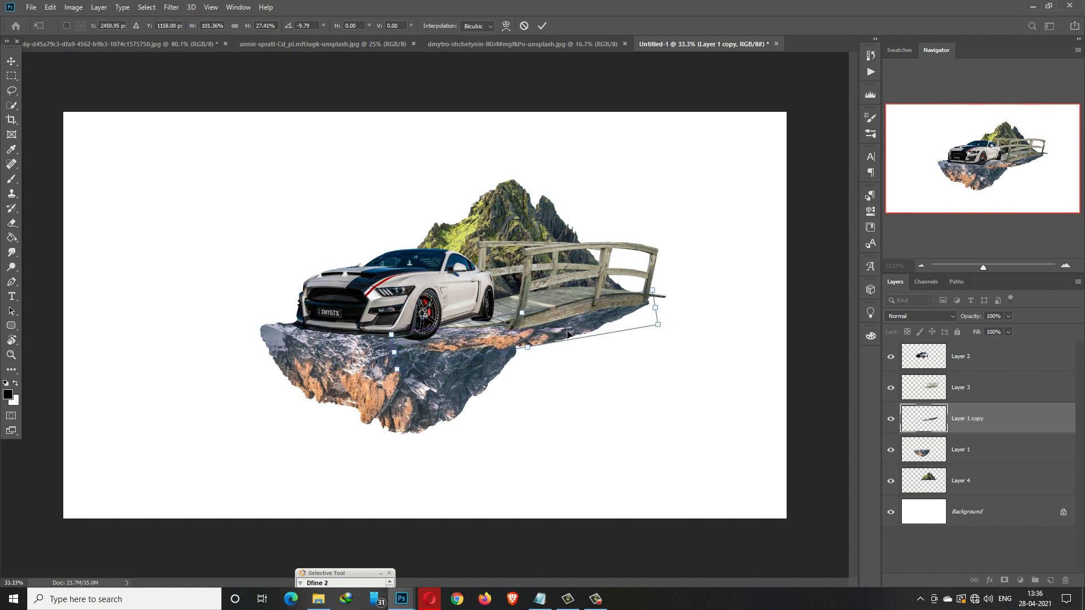
pyautogui.click(543, 26)
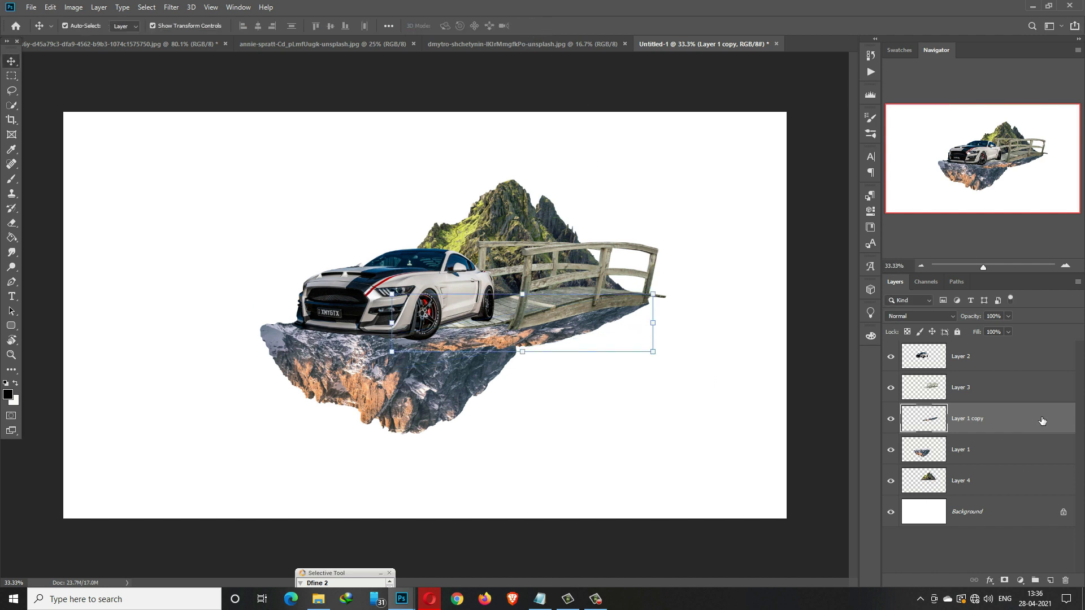
pyautogui.click(596, 599)
pyautogui.click(1030, 541)
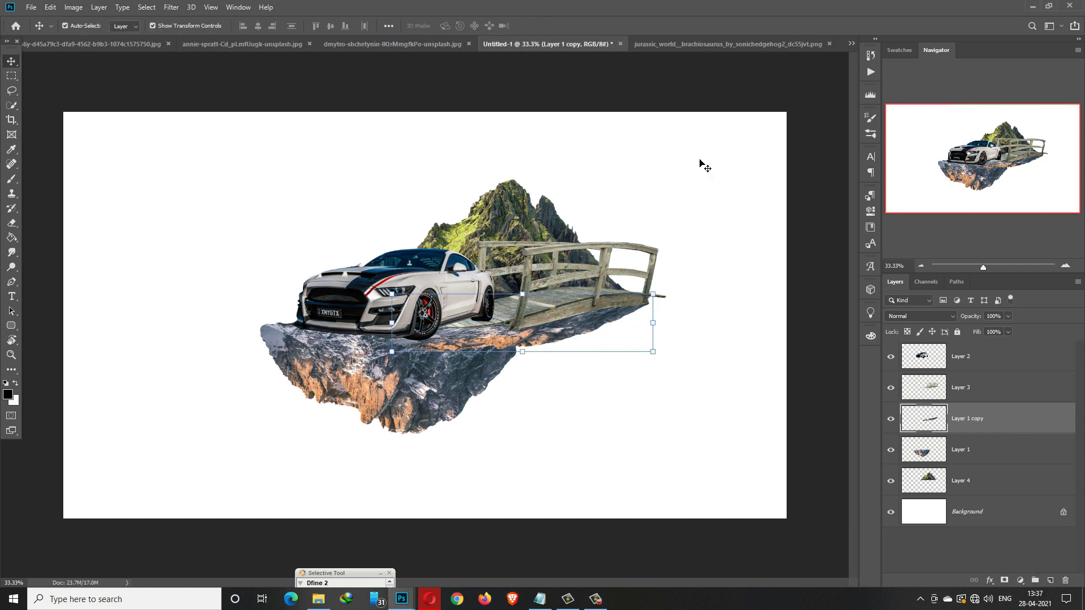
# Copy the brachiosaurus from its PNG document into Untitled-1, behind the car, and close the dinosaur document.
pyautogui.click(726, 44)
pyautogui.moveTo(728, 45); pyautogui.dragTo(699, 131)
pyautogui.moveTo(811, 354); pyautogui.dragTo(310, 260)
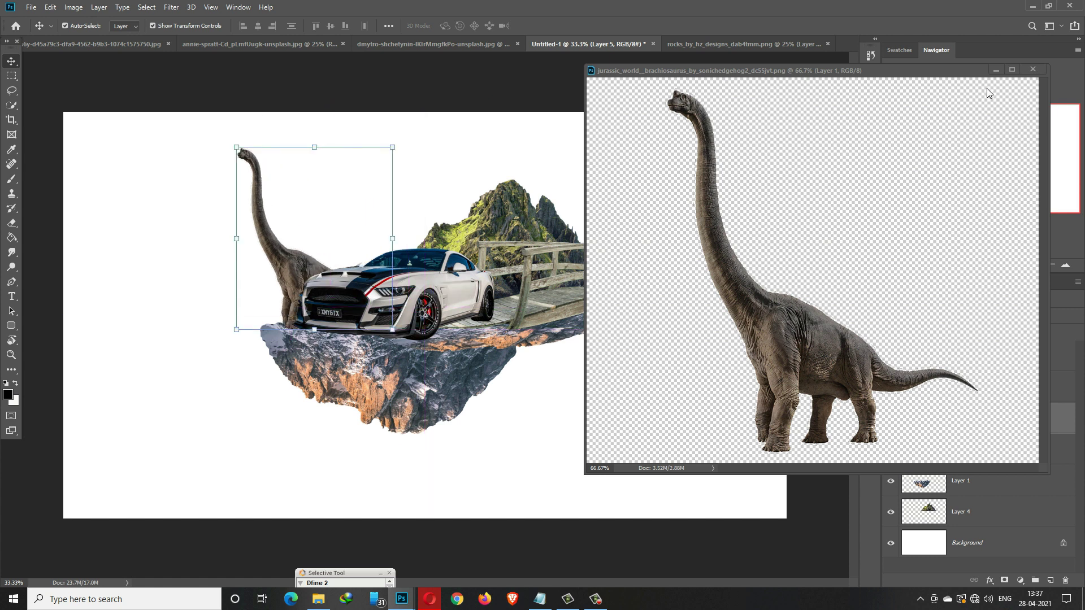
pyautogui.click(1033, 69)
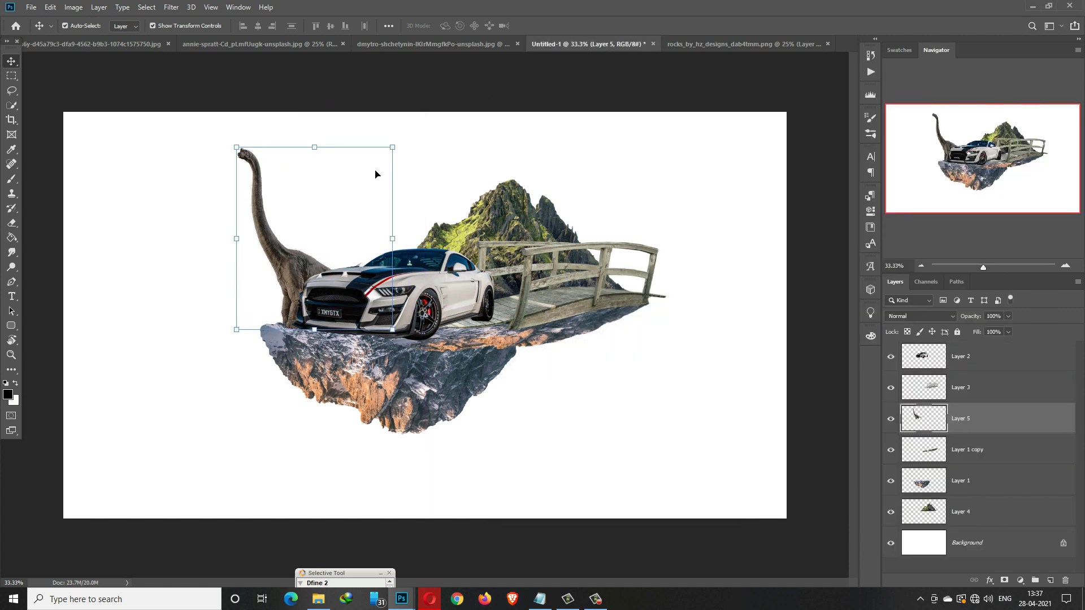
# Scale the brachiosaurus to about 115% and stand it on the rock's left edge behind the car.
pyautogui.moveTo(396, 152); pyautogui.dragTo(420, 125)
pyautogui.moveTo(312, 271)
pyautogui.mouseDown()
pyautogui.moveTo(300, 276)
pyautogui.moveTo(311, 287)
pyautogui.mouseUp()
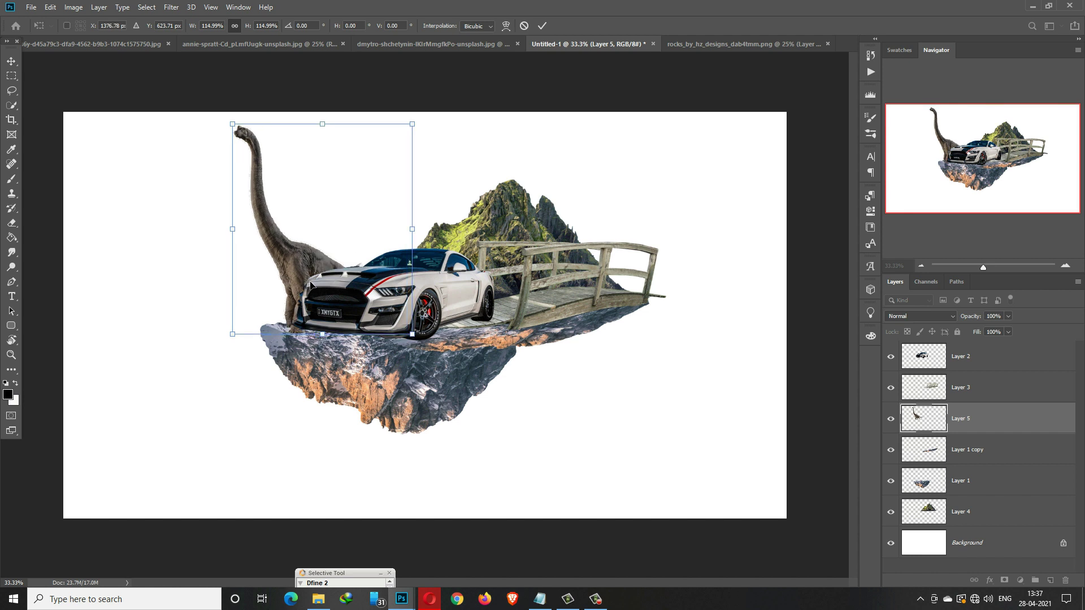
pyautogui.click(542, 25)
# Copy the rocks from the rocks_by_hz_designs PNG into Untitled-1 and minimize the rocks document.
pyautogui.moveTo(695, 48); pyautogui.dragTo(717, 66)
pyautogui.moveTo(863, 190); pyautogui.dragTo(550, 363)
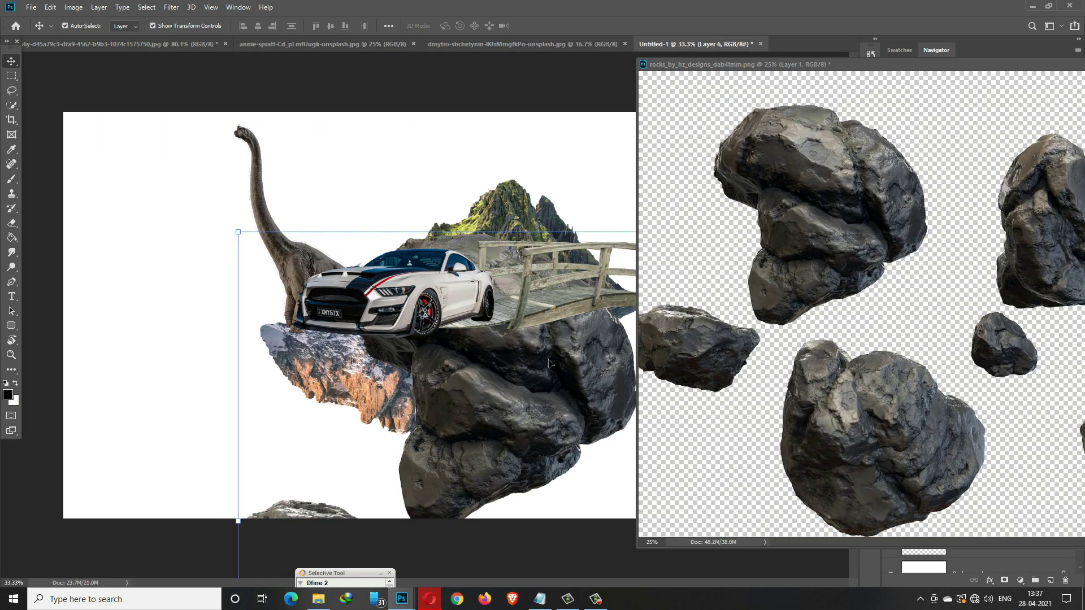
pyautogui.moveTo(995, 66); pyautogui.dragTo(602, 273)
pyautogui.click(922, 268)
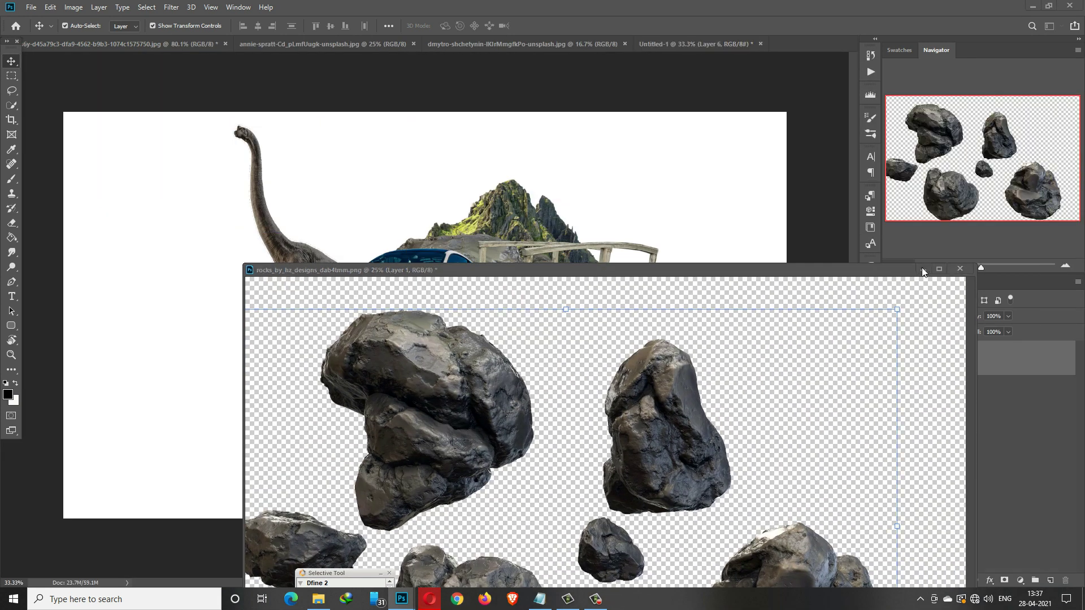
# Scale the loose rocks to about 8.4% and place them under the bridge beside the floating rock's right side.
pyautogui.moveTo(685, 242); pyautogui.dragTo(440, 209)
pyautogui.moveTo(480, 178); pyautogui.dragTo(495, 365)
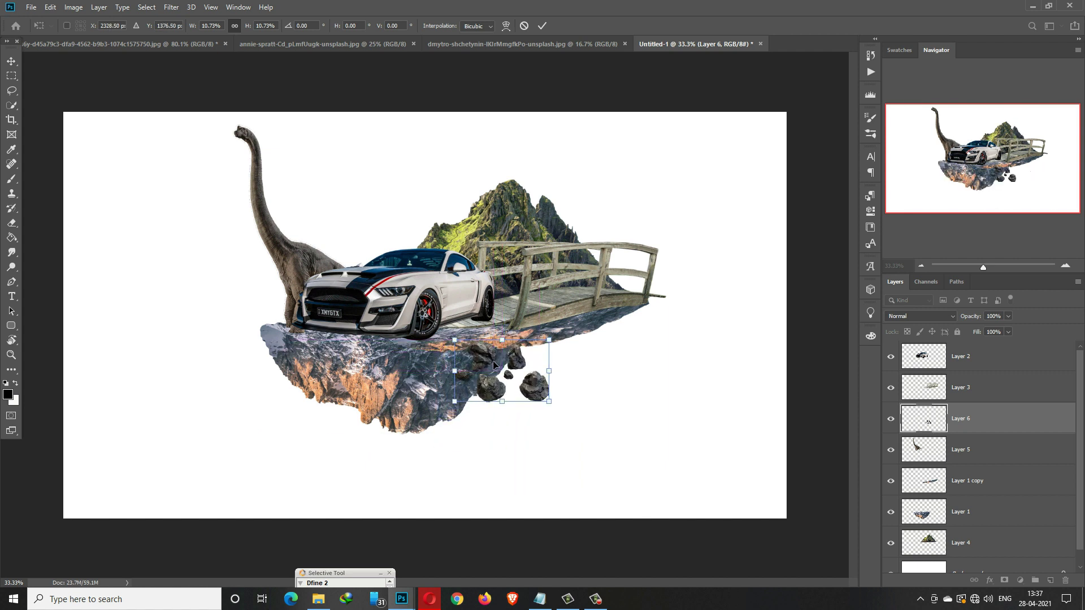
pyautogui.moveTo(556, 408); pyautogui.dragTo(535, 395)
pyautogui.moveTo(482, 355); pyautogui.dragTo(495, 356)
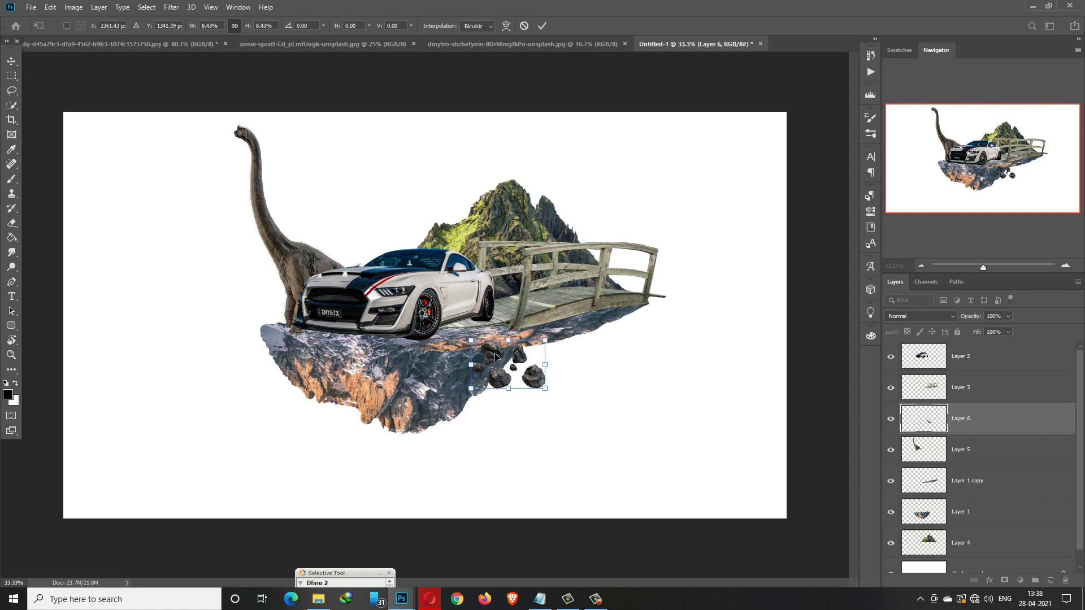
pyautogui.click(542, 25)
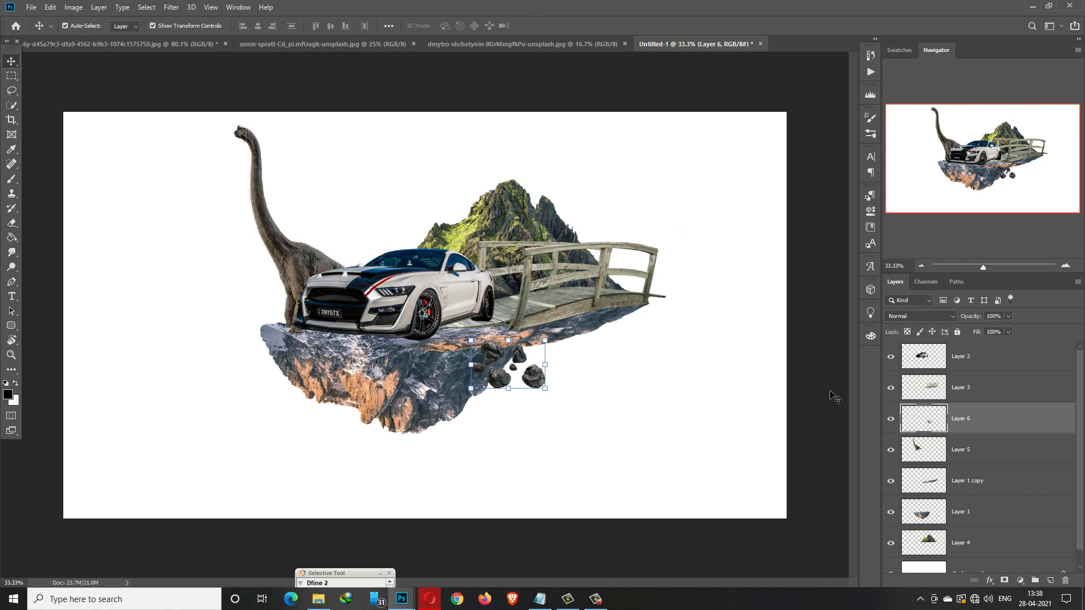
# Duplicate the loose rocks layer and place the copy beneath the floating rock's lower-left edge.
pyautogui.rightClick(1019, 432)
pyautogui.click(904, 172)
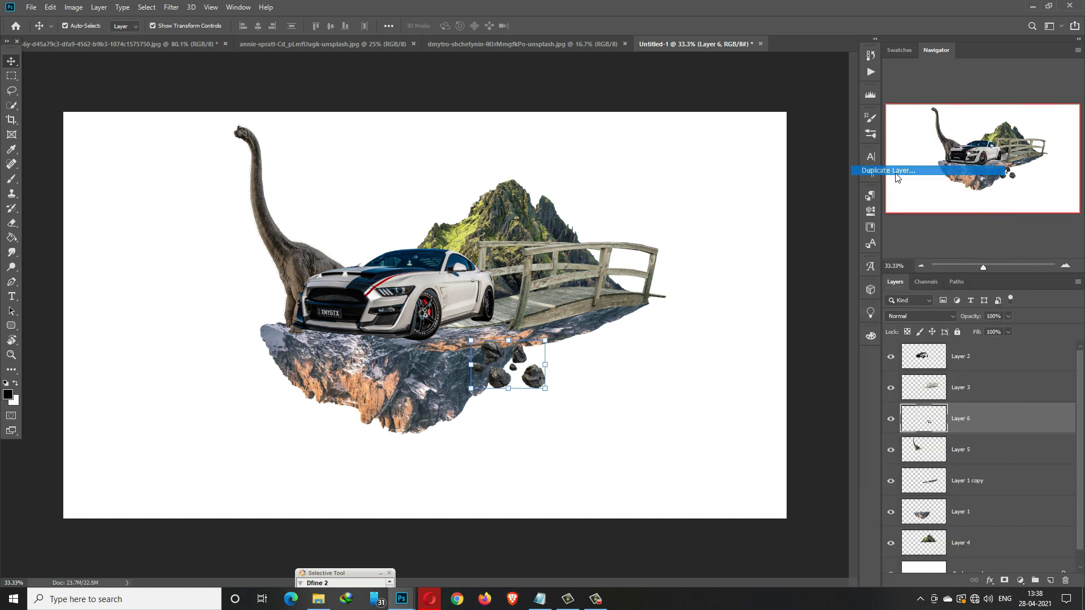
pyautogui.click(636, 168)
pyautogui.moveTo(537, 377); pyautogui.dragTo(366, 428)
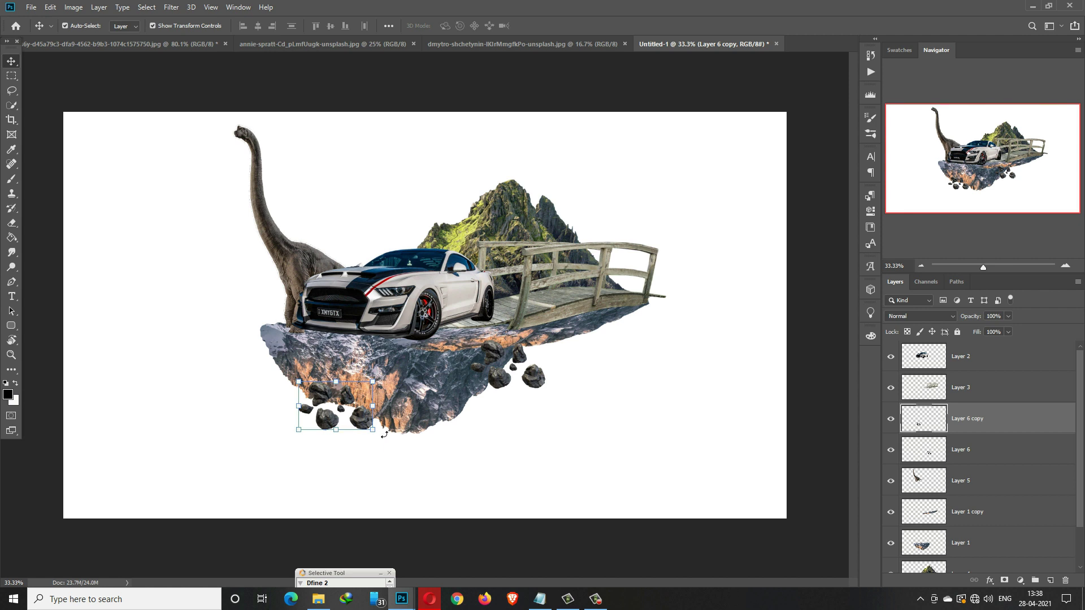
# Add a layer mask to the copied rocks and hide the ones overlapping the floating rock with a soft round 100 px black brush.
pyautogui.click(1004, 580)
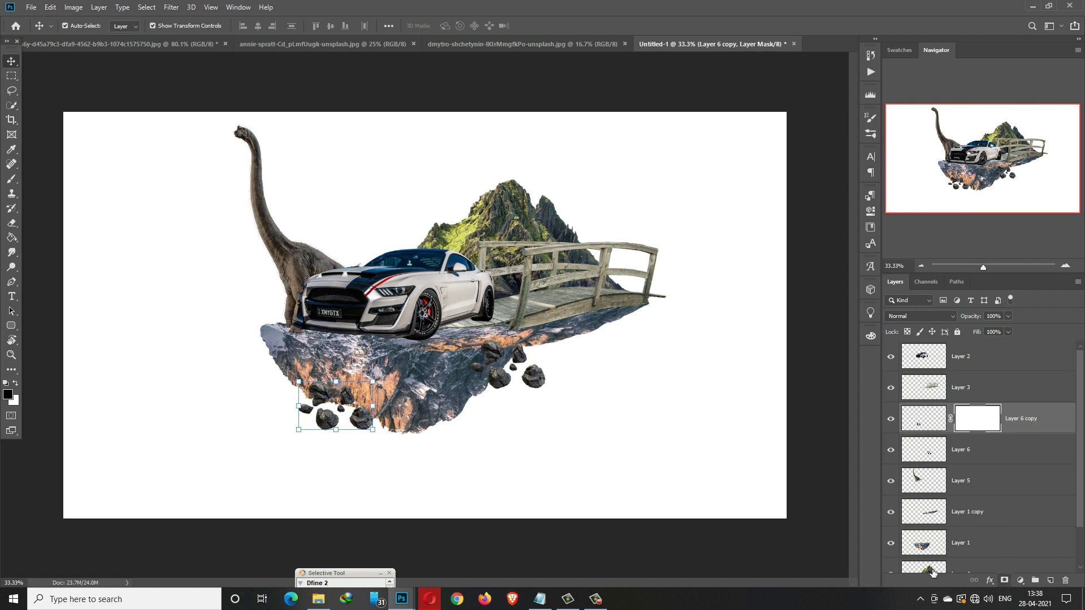
pyautogui.click(11, 179)
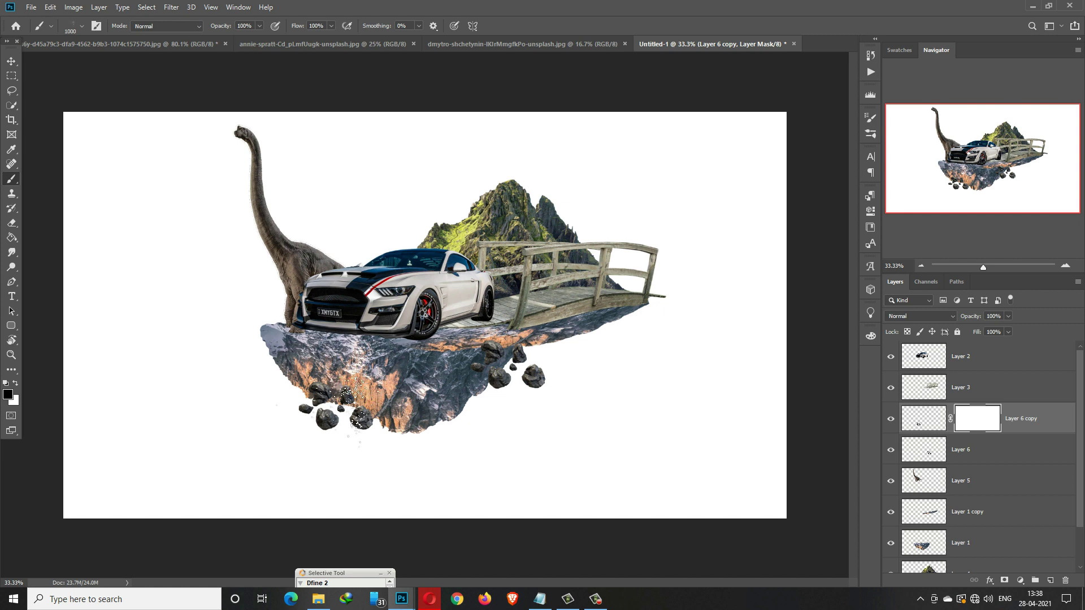
pyautogui.click(82, 27)
pyautogui.click(43, 113)
pyautogui.press('Return')
pyautogui.press('[')
pyautogui.press('[')
pyautogui.press('[')
pyautogui.press('[')
pyautogui.press('[')
pyautogui.press('[')
pyautogui.press('[')
pyautogui.press('[')
pyautogui.press('[')
pyautogui.press('[')
pyautogui.press('[')
pyautogui.press('[')
pyautogui.press('[')
pyautogui.press('[')
pyautogui.click(318, 392)
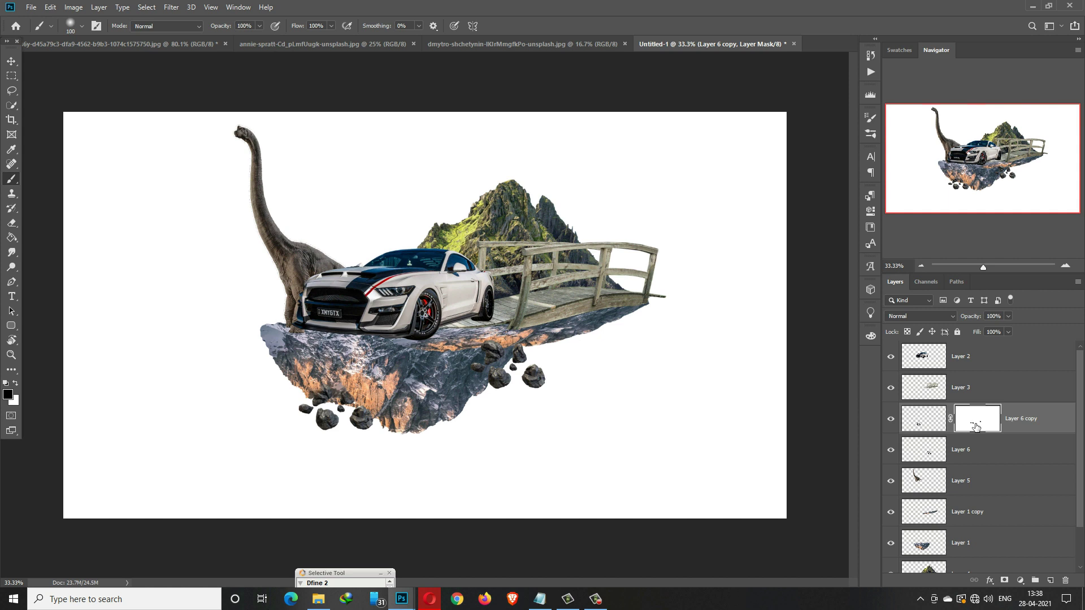
# Mask the original loose rocks under the bridge and paint out the ones overlapping the floating rock.
pyautogui.click(997, 451)
pyautogui.click(1004, 580)
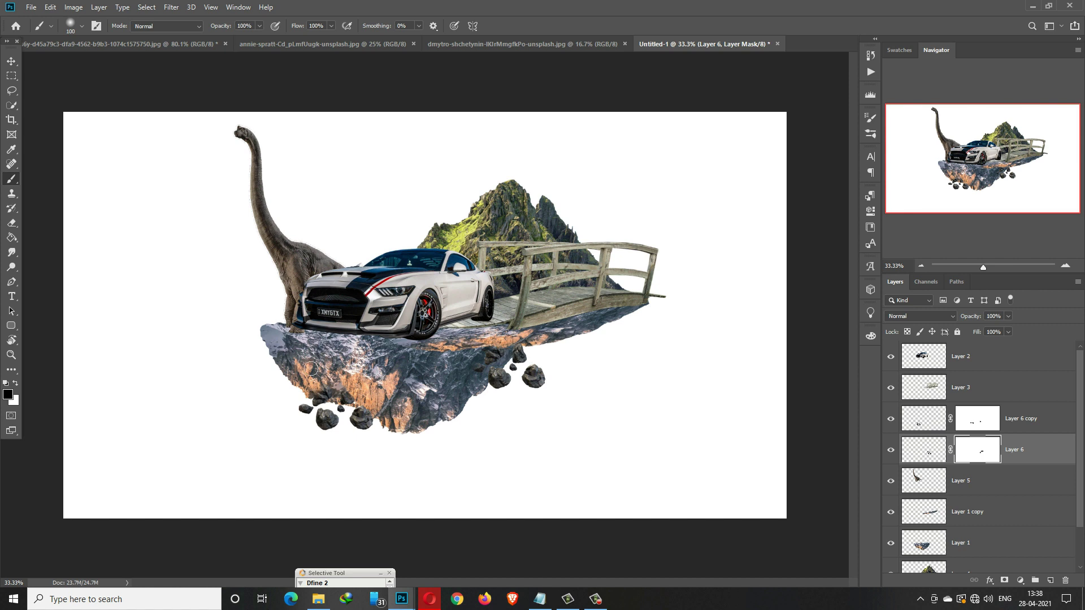
pyautogui.click(11, 61)
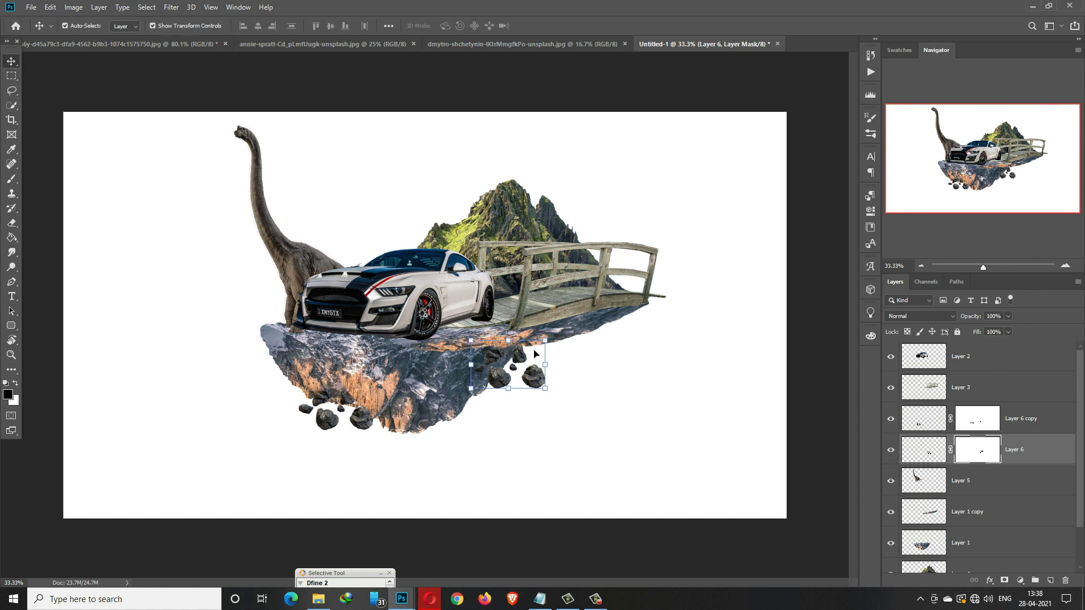
pyautogui.click(171, 7)
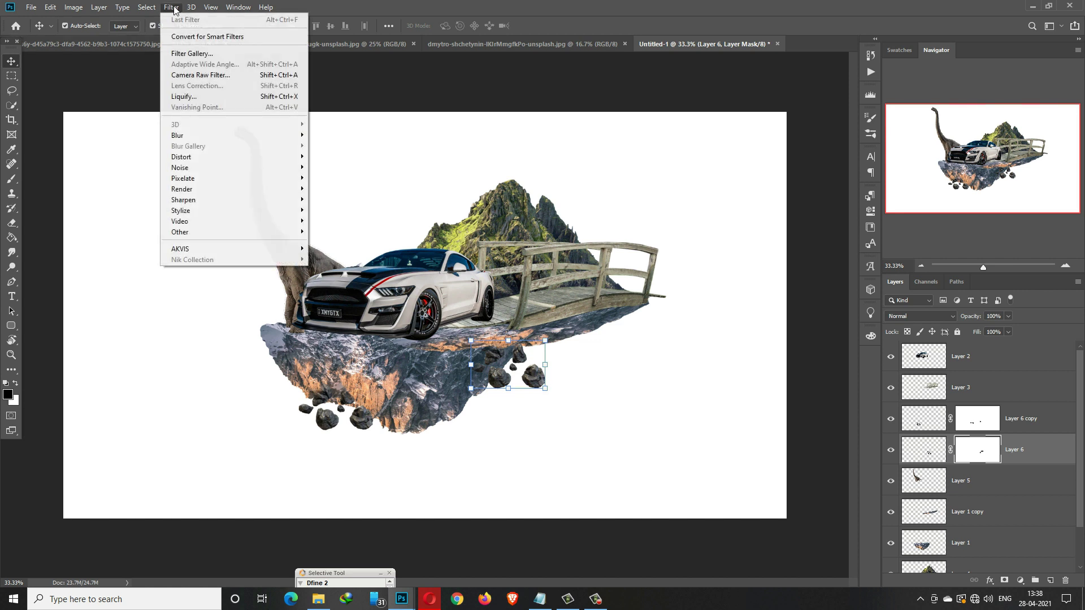
pyautogui.click(185, 75)
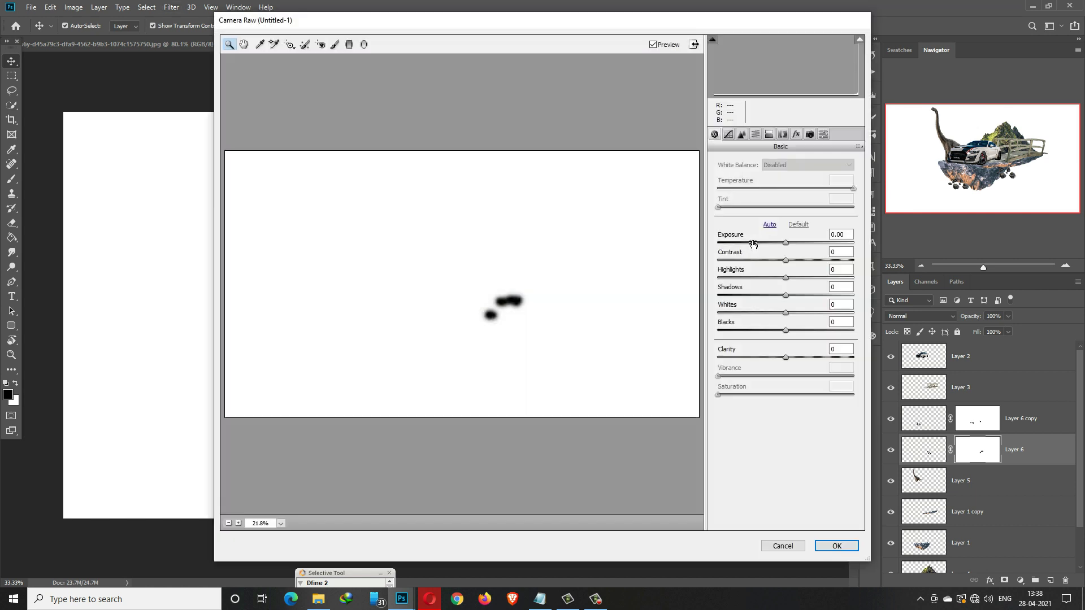
pyautogui.click(791, 546)
# Apply the Camera Raw filter to the Layer 6 rocks with exposure +0.40 and a slightly warmer temperature.
pyautogui.click(932, 452)
pyautogui.click(171, 7)
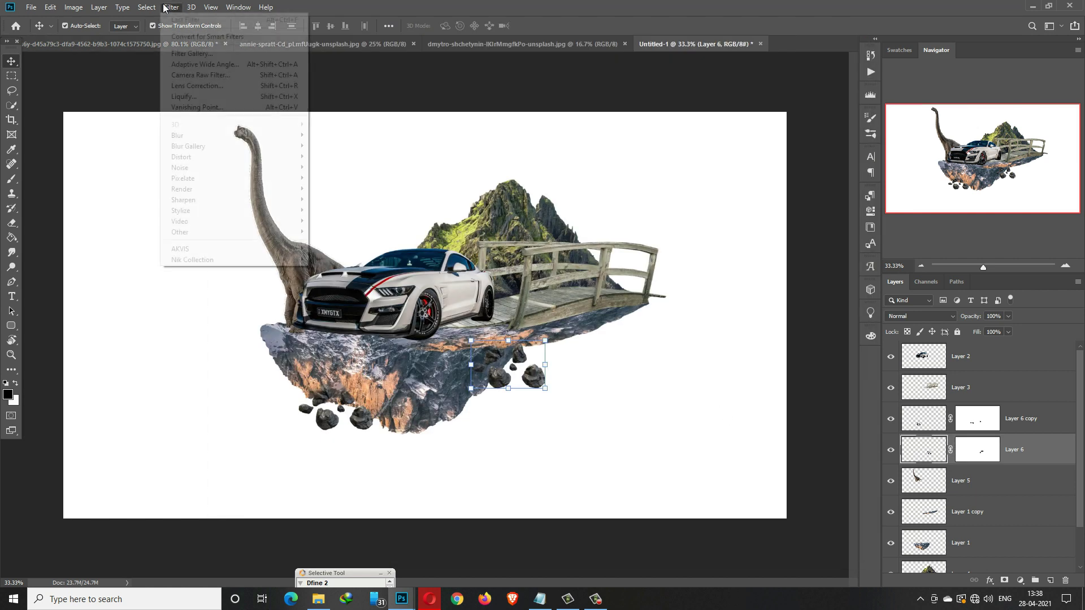
pyautogui.click(226, 75)
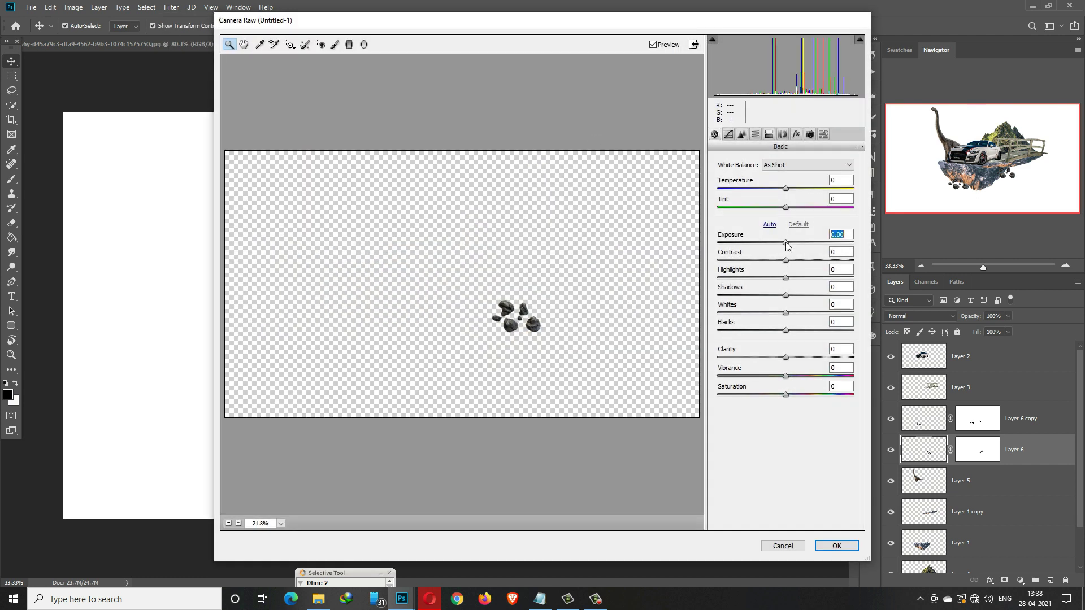
pyautogui.moveTo(786, 245); pyautogui.dragTo(793, 246)
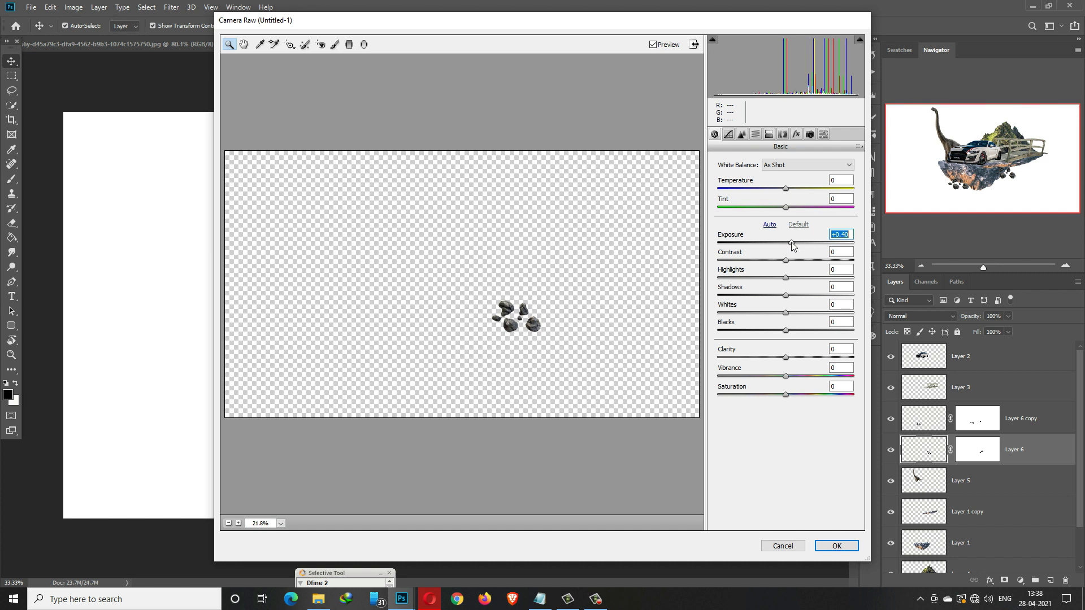
pyautogui.moveTo(788, 192); pyautogui.dragTo(794, 192)
pyautogui.click(823, 547)
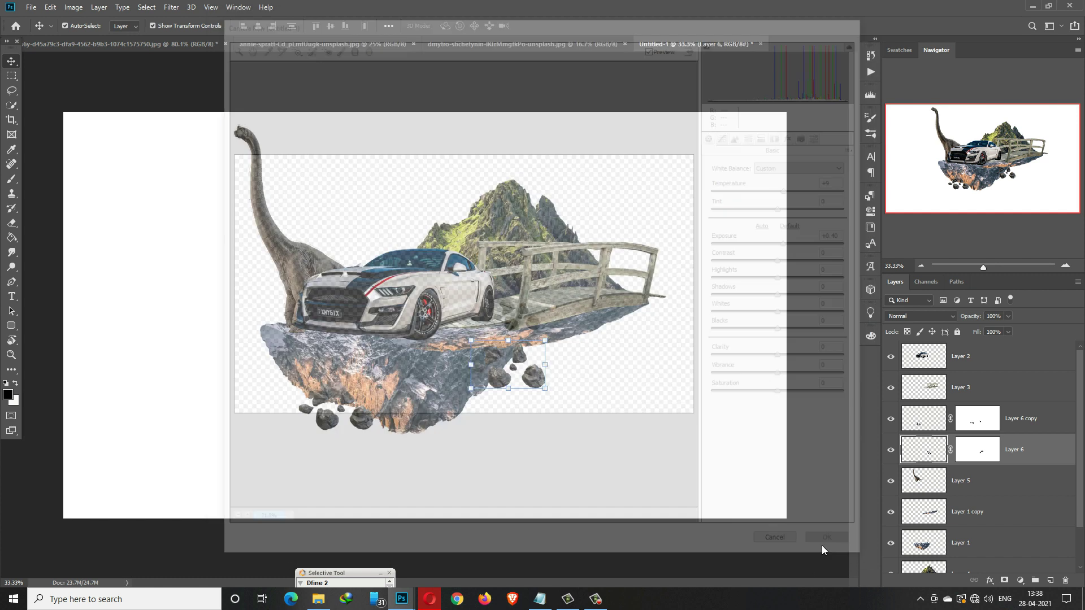
# Apply the Camera Raw filter to the copied rocks at the lower left with exposure +0.15 and temperature +12.
pyautogui.click(370, 429)
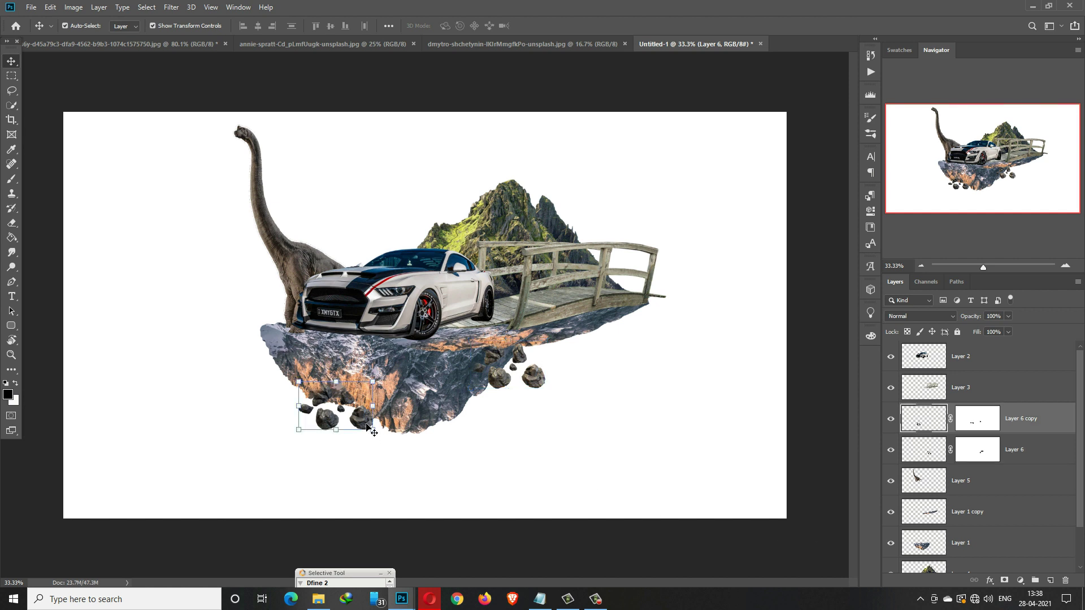
pyautogui.click(171, 7)
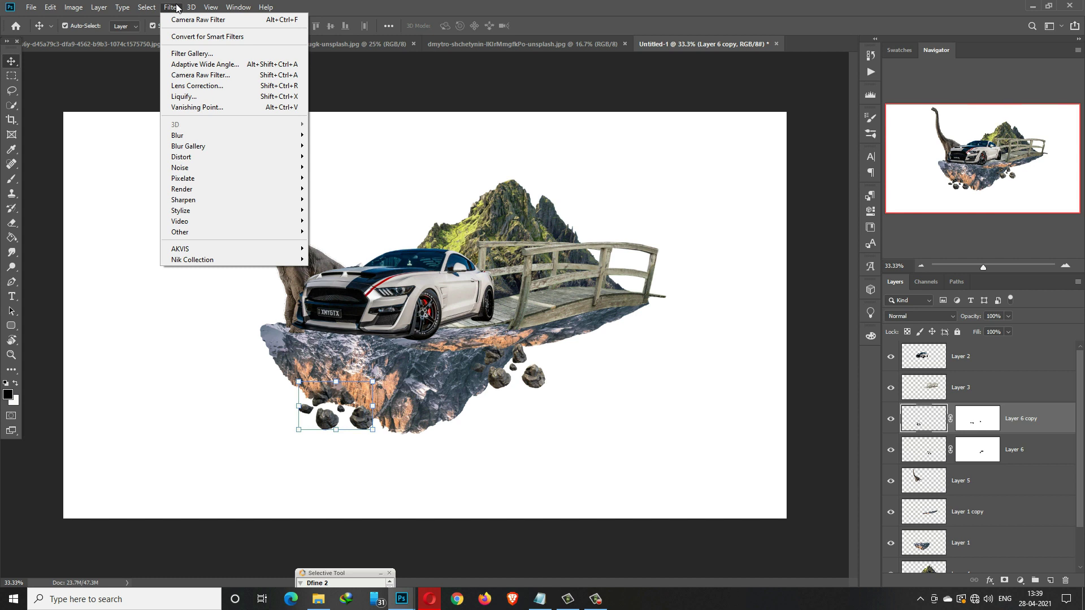
pyautogui.click(206, 75)
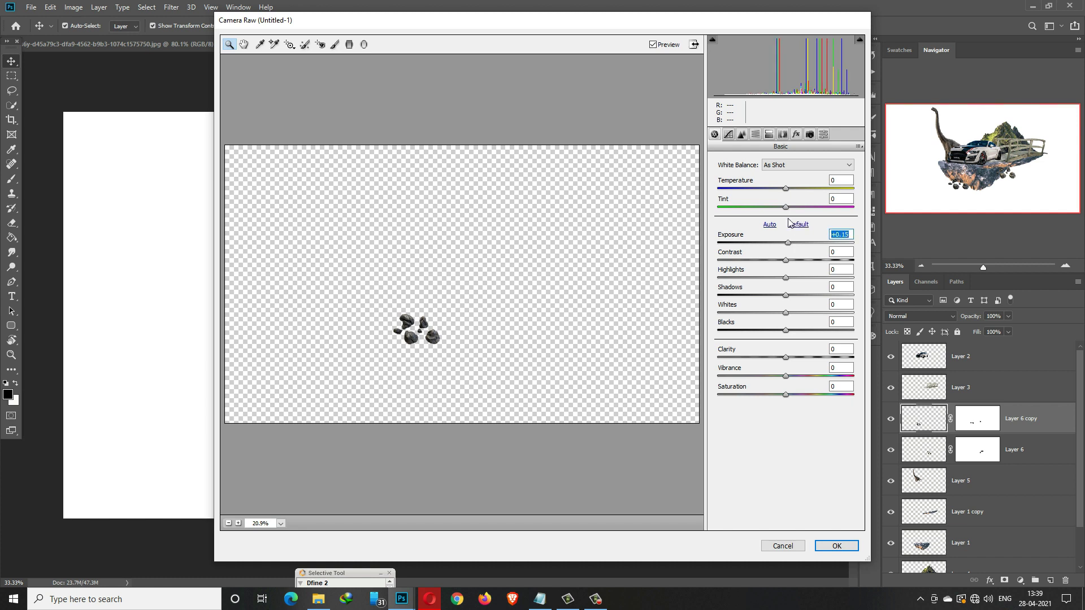
pyautogui.moveTo(787, 193); pyautogui.dragTo(794, 193)
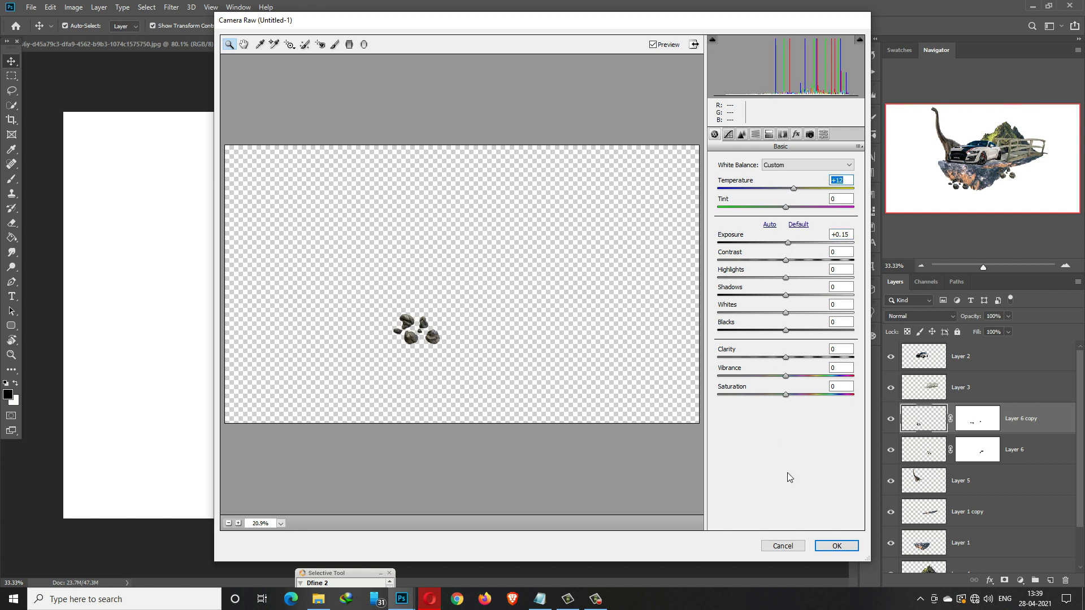
pyautogui.click(825, 545)
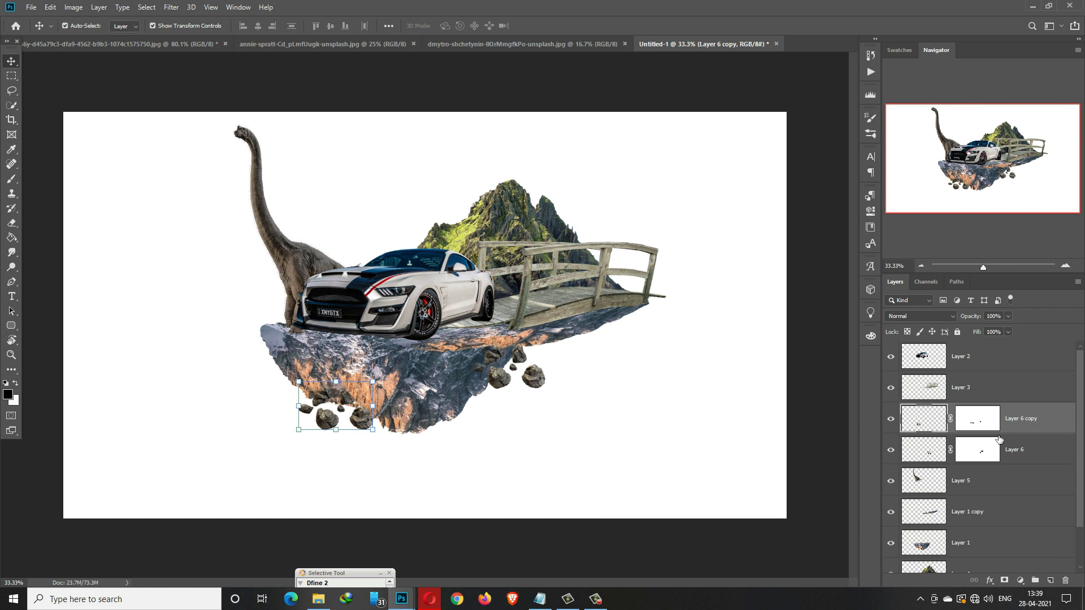
# Create a layer between the bridge and the car and paint a soft black 500 px shadow spot under the car.
pyautogui.click(999, 393)
pyautogui.click(1050, 580)
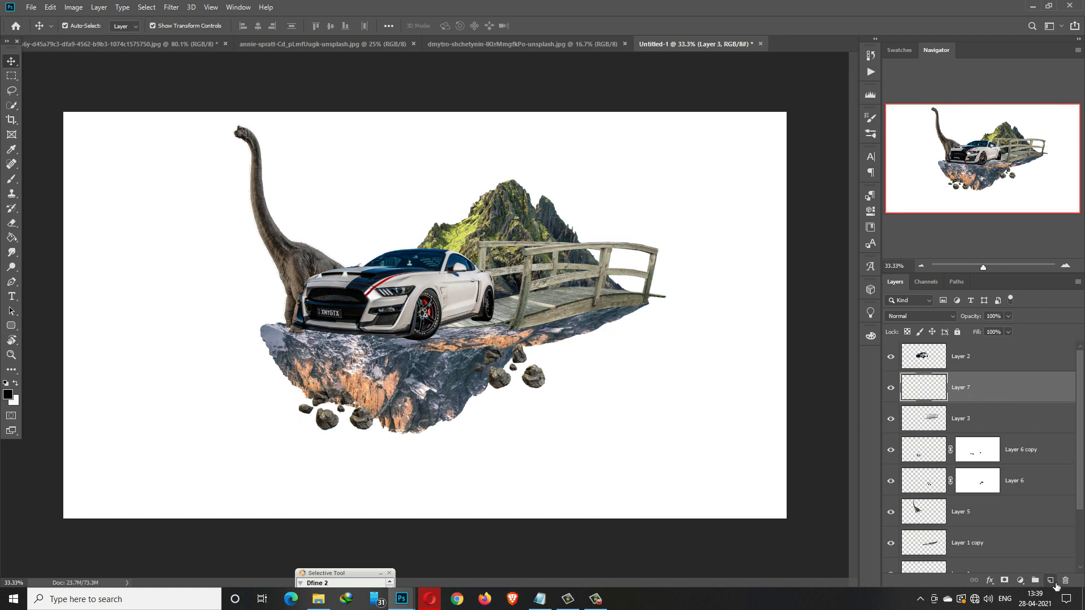
pyautogui.click(12, 180)
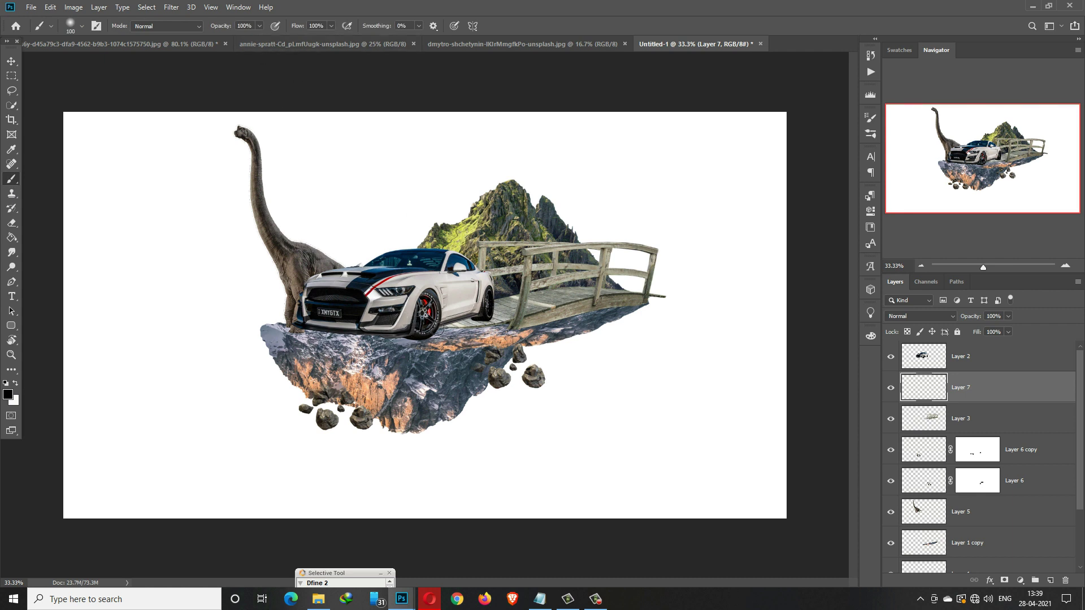
pyautogui.press(']')
pyautogui.press(']')
pyautogui.press(']')
pyautogui.press(']')
pyautogui.press(']')
pyautogui.click(444, 329)
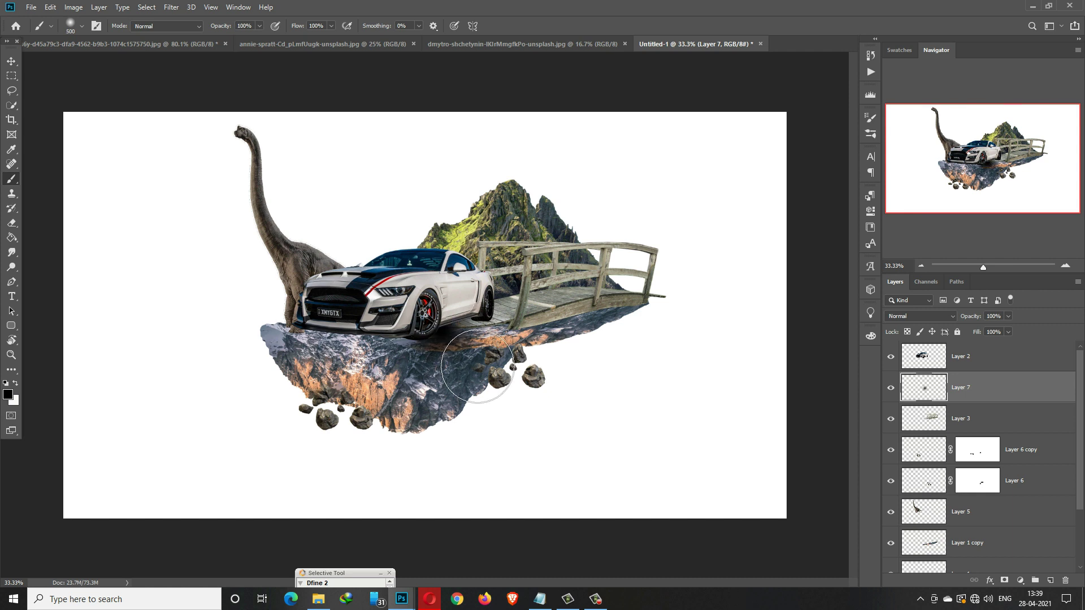
# Stretch the shadow spot to about 260% width, flatten it to about 20% height and place it under the car's wheels.
pyautogui.click(11, 61)
pyautogui.moveTo(519, 336); pyautogui.dragTo(786, 338)
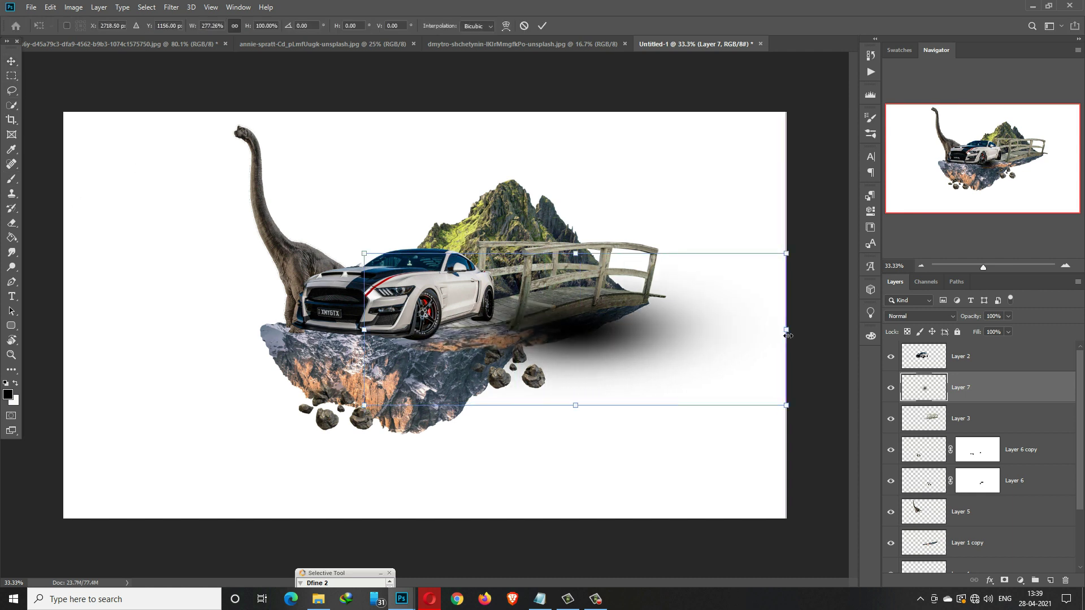
pyautogui.moveTo(590, 255); pyautogui.dragTo(586, 330)
pyautogui.moveTo(583, 374); pyautogui.dragTo(463, 329)
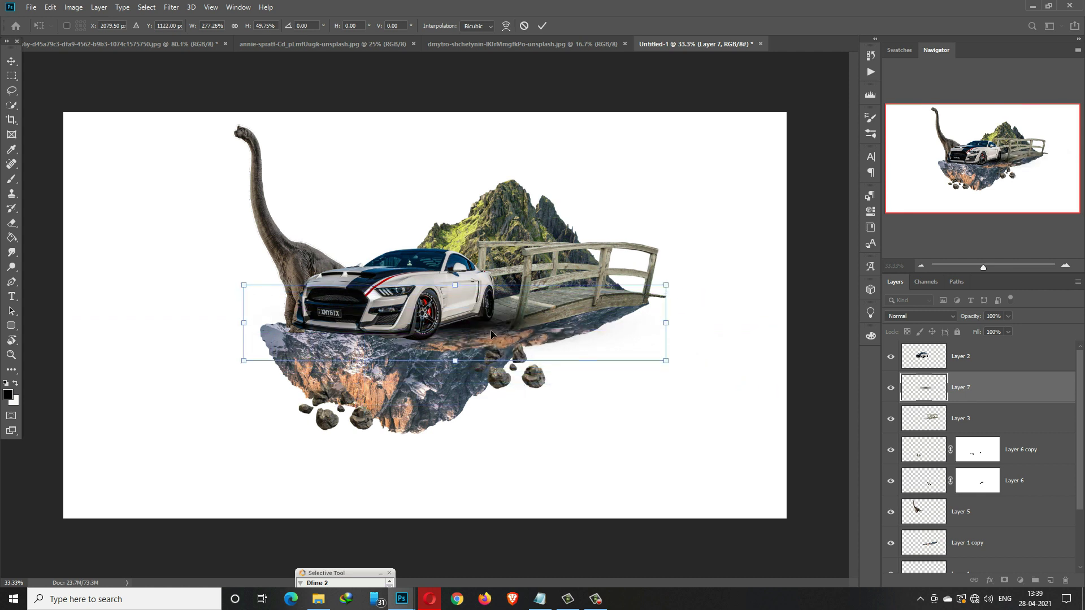
pyautogui.moveTo(671, 295); pyautogui.dragTo(647, 338)
pyautogui.moveTo(442, 346); pyautogui.dragTo(462, 322)
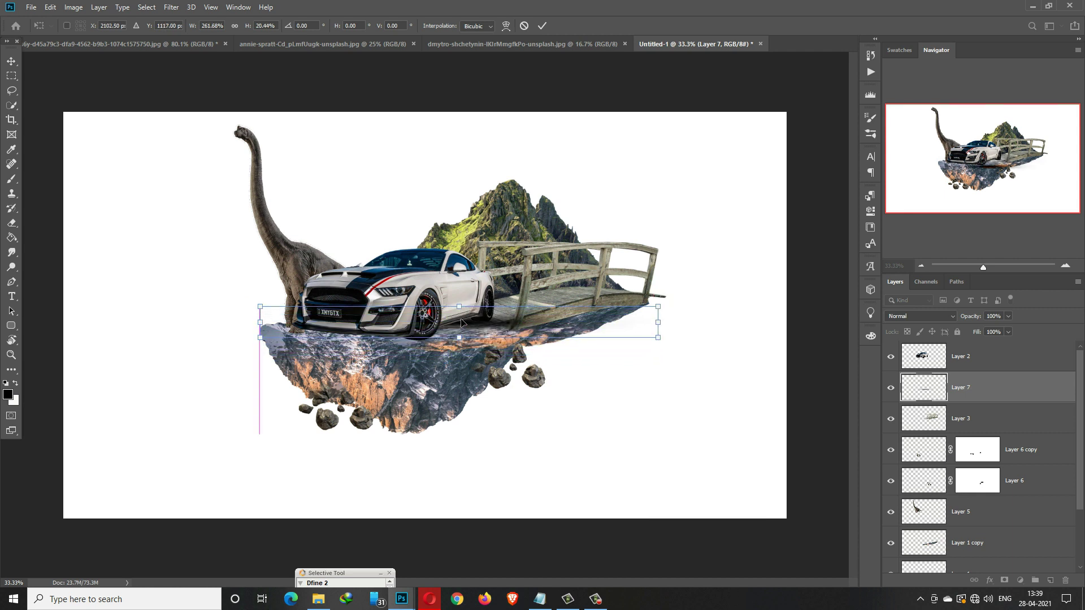
pyautogui.click(542, 26)
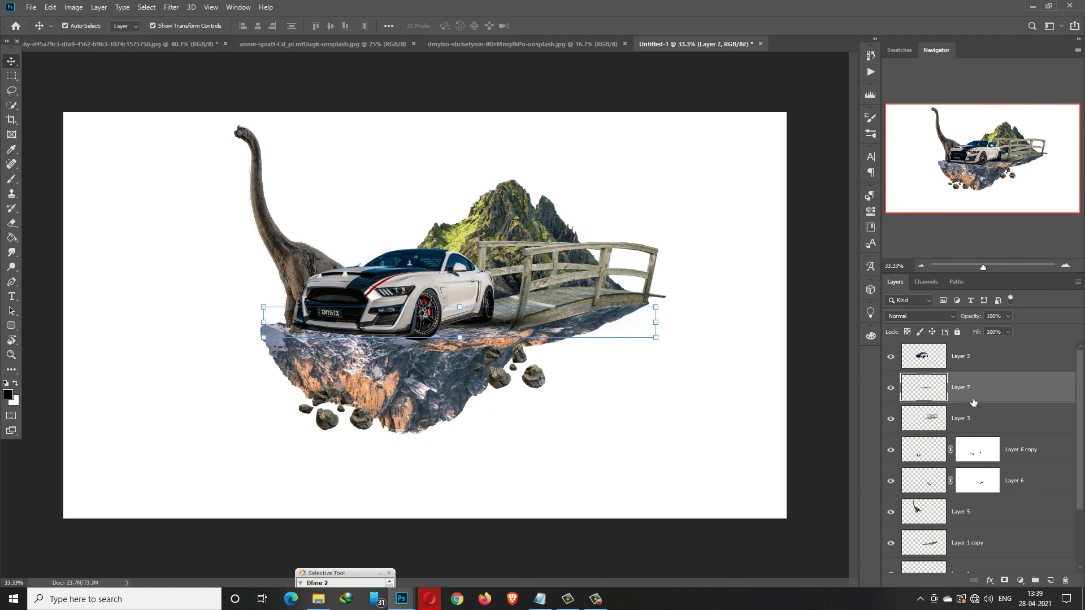
# Duplicate the shadow layer and move the copy down and left beneath the car's front.
pyautogui.rightClick(972, 402)
pyautogui.click(842, 169)
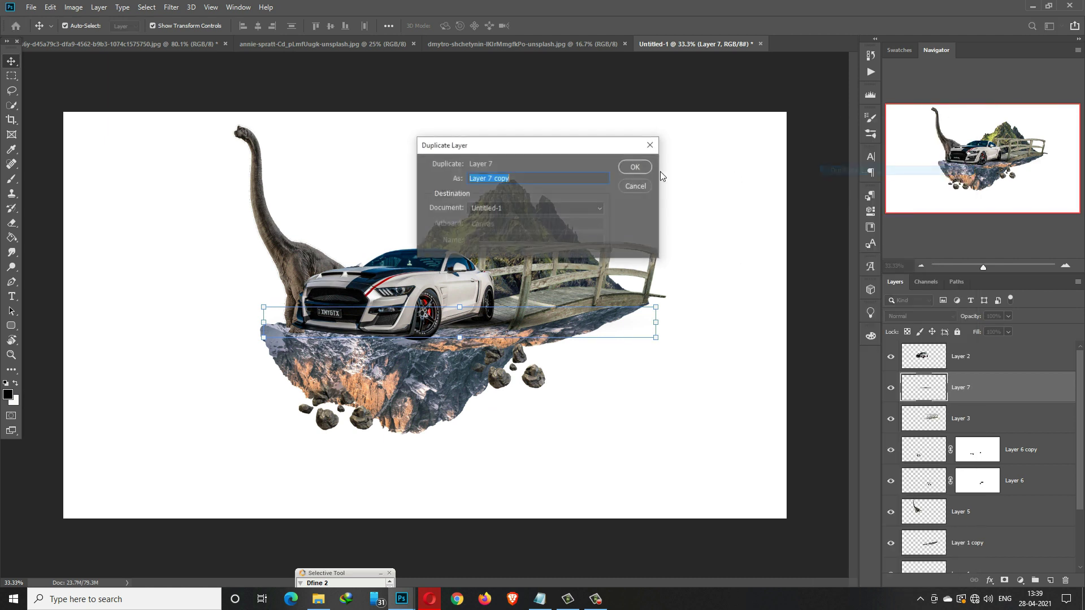
pyautogui.click(635, 167)
pyautogui.moveTo(503, 325); pyautogui.dragTo(426, 340)
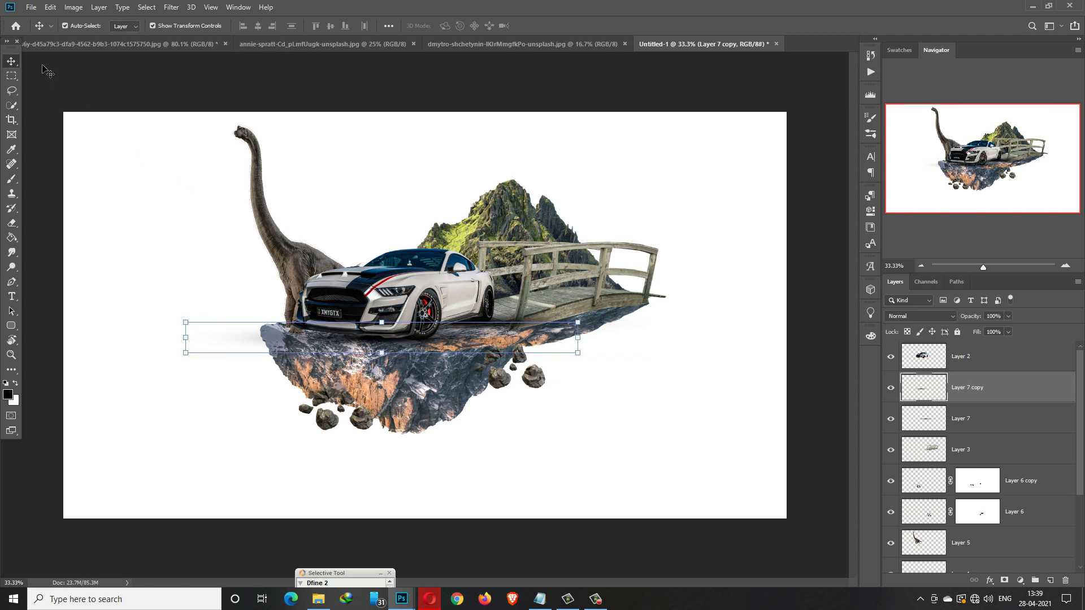
# Duplicate the Layer 6 rocks, scale the copy to about 57%, rotate it about -22.6° and place it under the bridge's rock ledge.
pyautogui.click(570, 269)
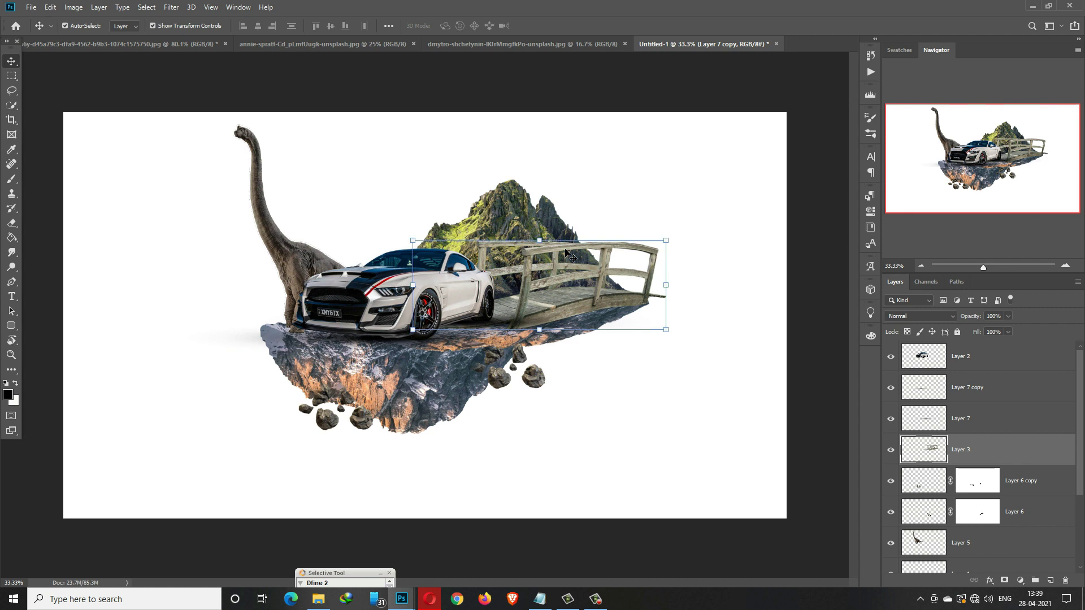
pyautogui.click(536, 380)
pyautogui.rightClick(1026, 508)
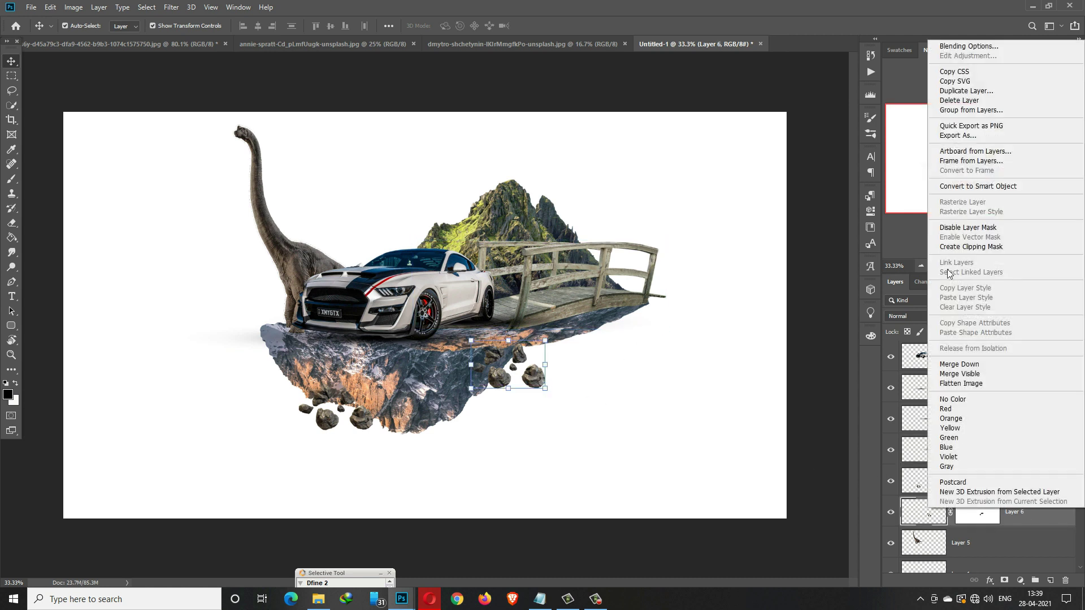
pyautogui.click(972, 93)
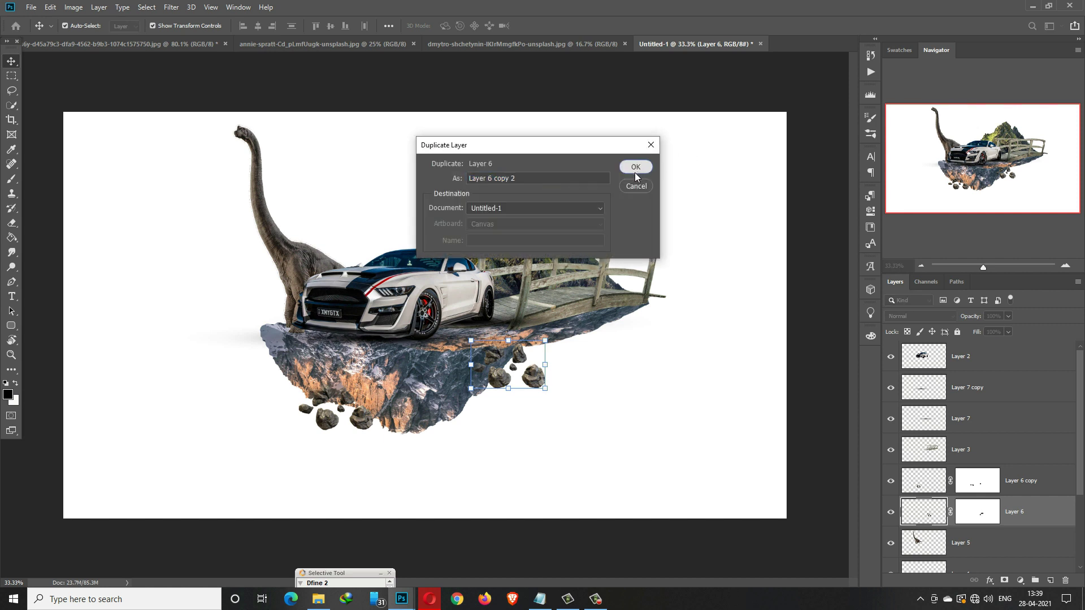
pyautogui.click(643, 173)
pyautogui.moveTo(551, 343); pyautogui.dragTo(606, 304)
pyautogui.moveTo(574, 340); pyautogui.dragTo(556, 347)
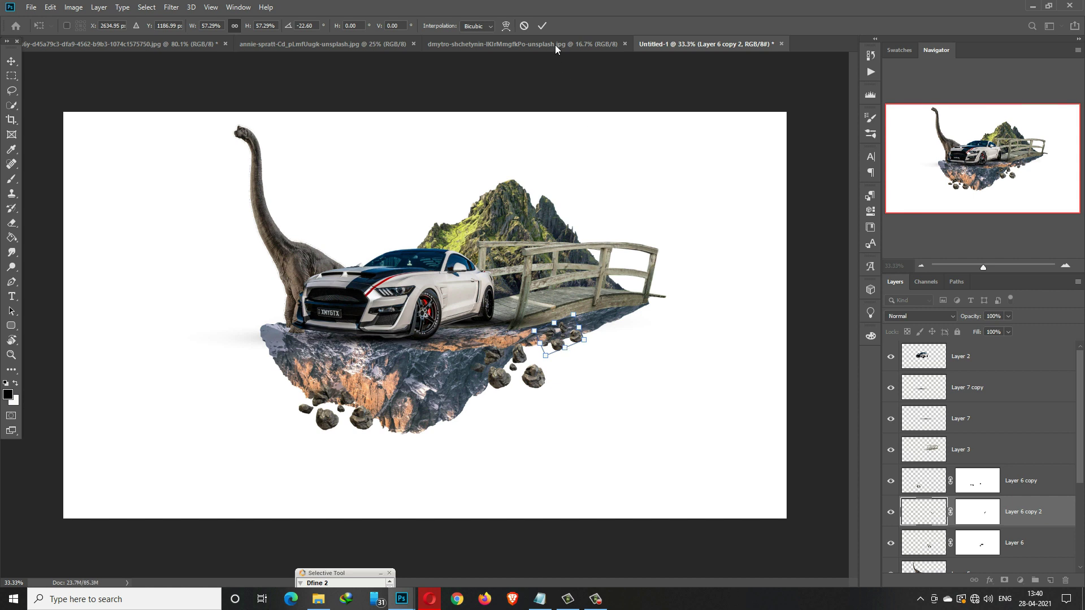
pyautogui.click(542, 26)
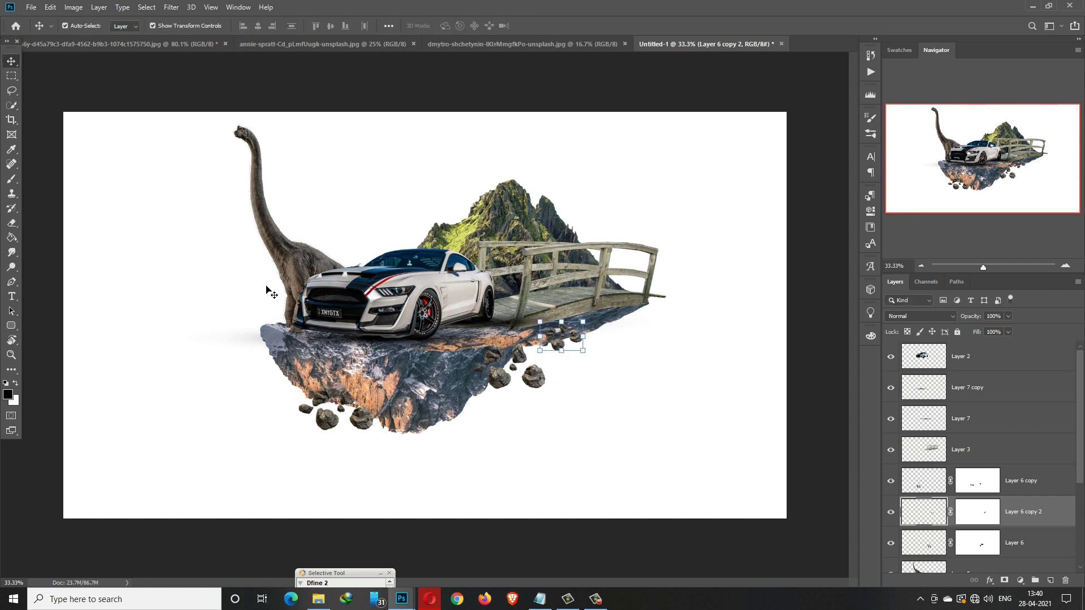
# Duplicate the small rock group, scale the copy to about 90% and place it below the floating rock's lowest point.
pyautogui.rightClick(1030, 521)
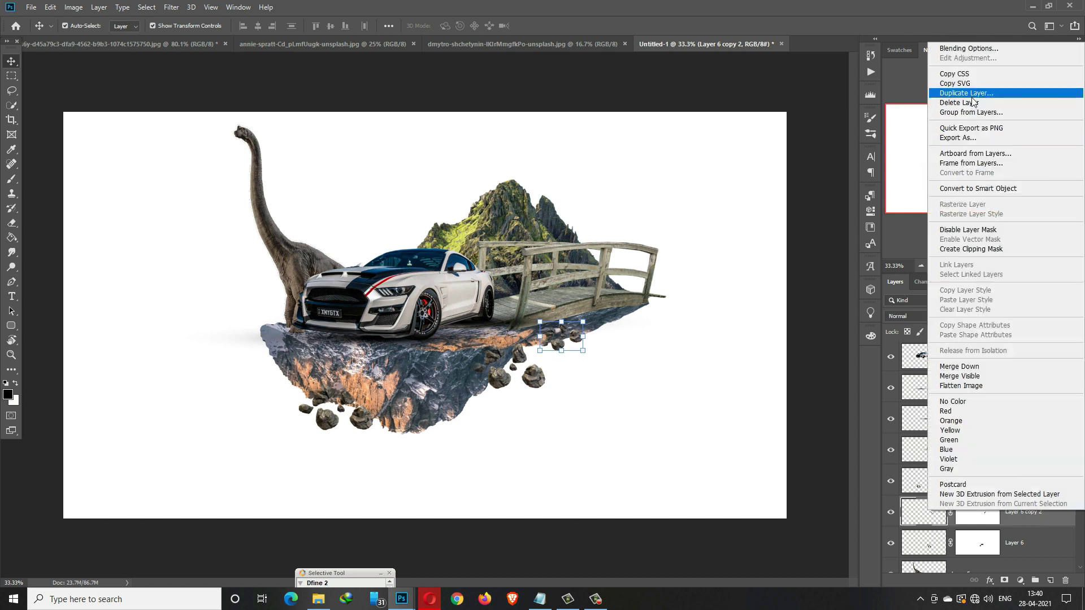
pyautogui.click(971, 93)
pyautogui.click(634, 169)
pyautogui.moveTo(588, 327); pyautogui.dragTo(425, 450)
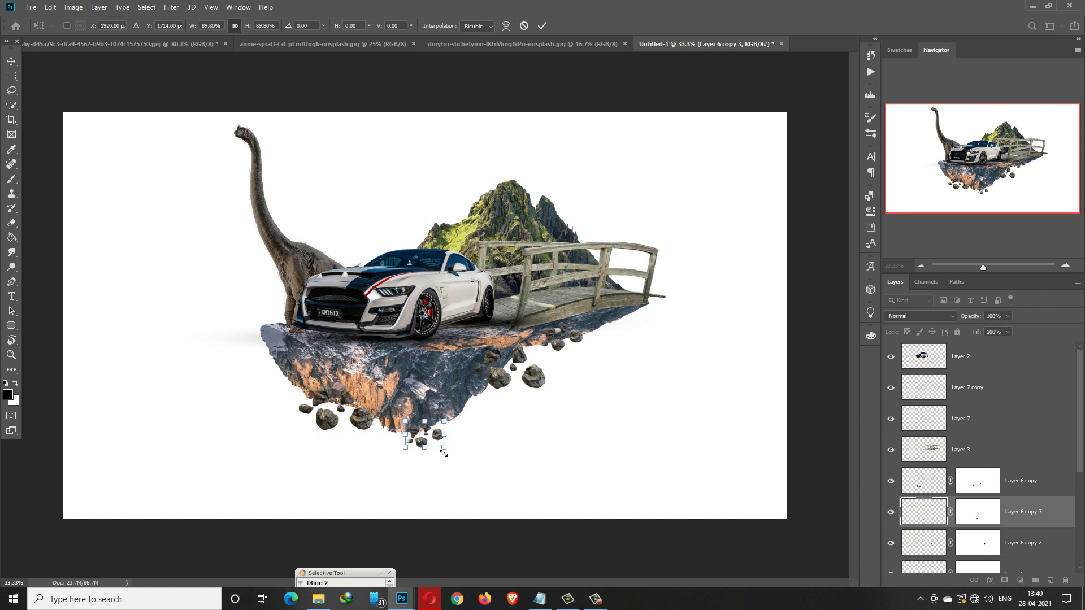
pyautogui.click(538, 26)
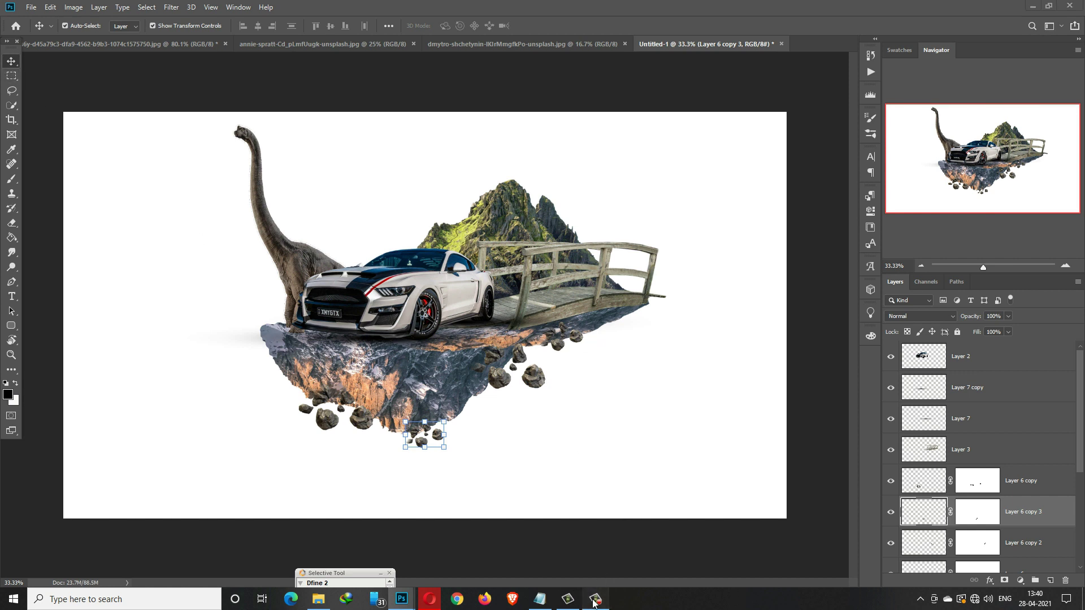
pyautogui.click(596, 598)
pyautogui.click(1033, 560)
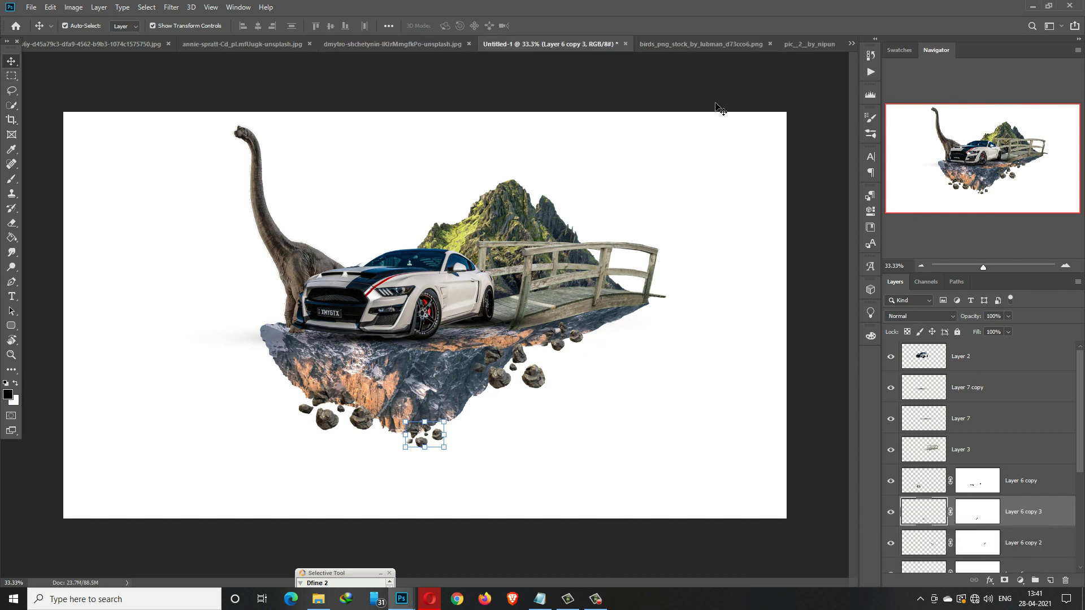
# Copy the tree from its PNG file into the composite, above the car.
pyautogui.click(815, 43)
pyautogui.moveTo(789, 44); pyautogui.dragTo(772, 92)
pyautogui.moveTo(872, 217); pyautogui.dragTo(409, 167)
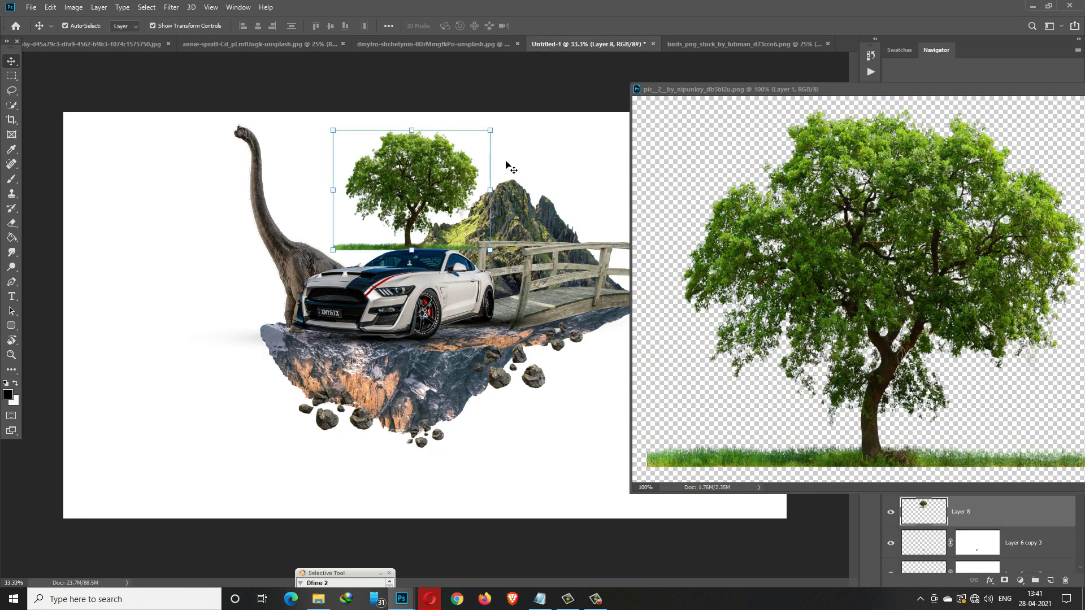
# Scale the tree to about 141%, position it behind the car and minimize the tree image window.
pyautogui.moveTo(494, 134); pyautogui.dragTo(574, 94)
pyautogui.moveTo(456, 152); pyautogui.dragTo(418, 163)
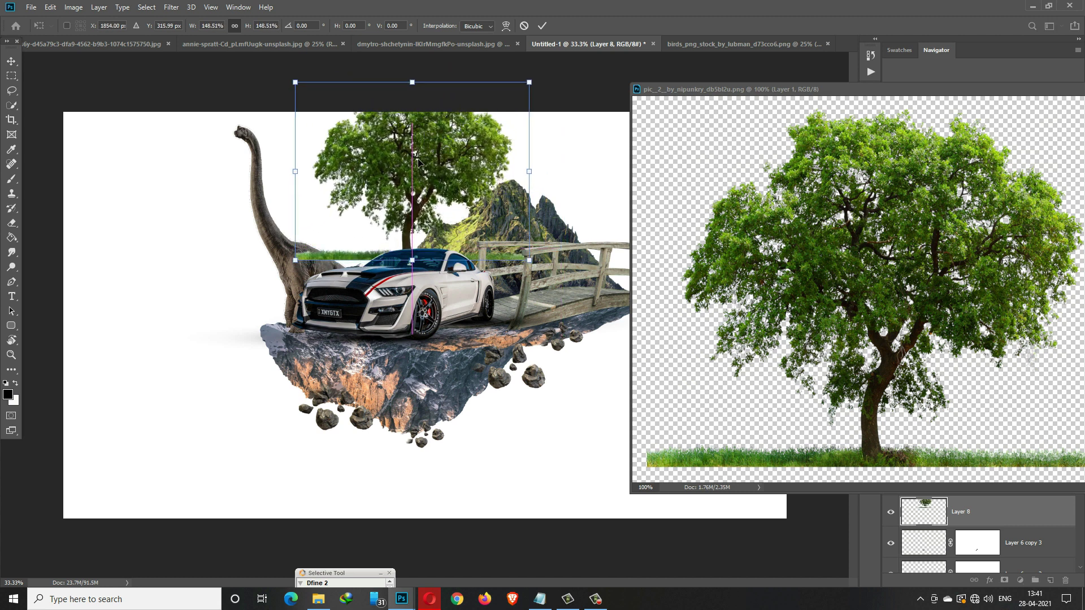
pyautogui.moveTo(529, 82); pyautogui.dragTo(517, 91)
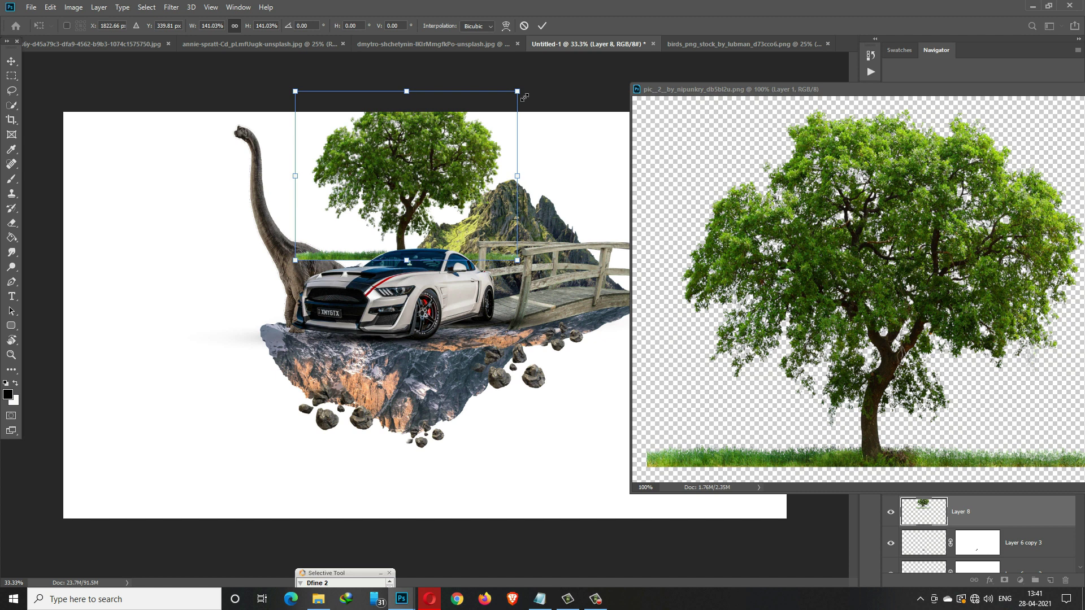
pyautogui.click(542, 26)
pyautogui.moveTo(918, 88); pyautogui.dragTo(602, 323)
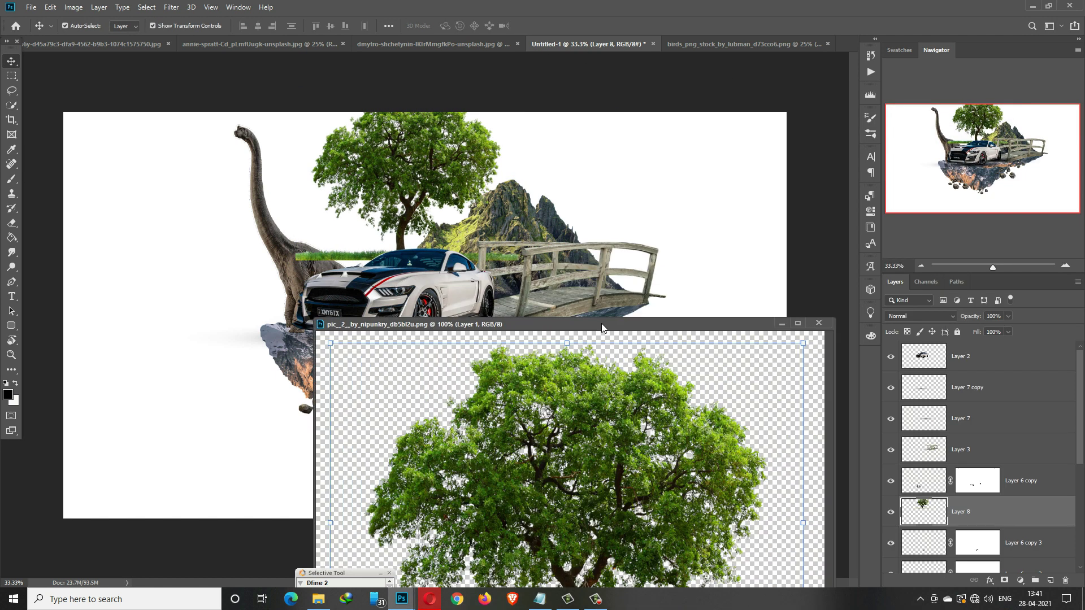
pyautogui.click(780, 324)
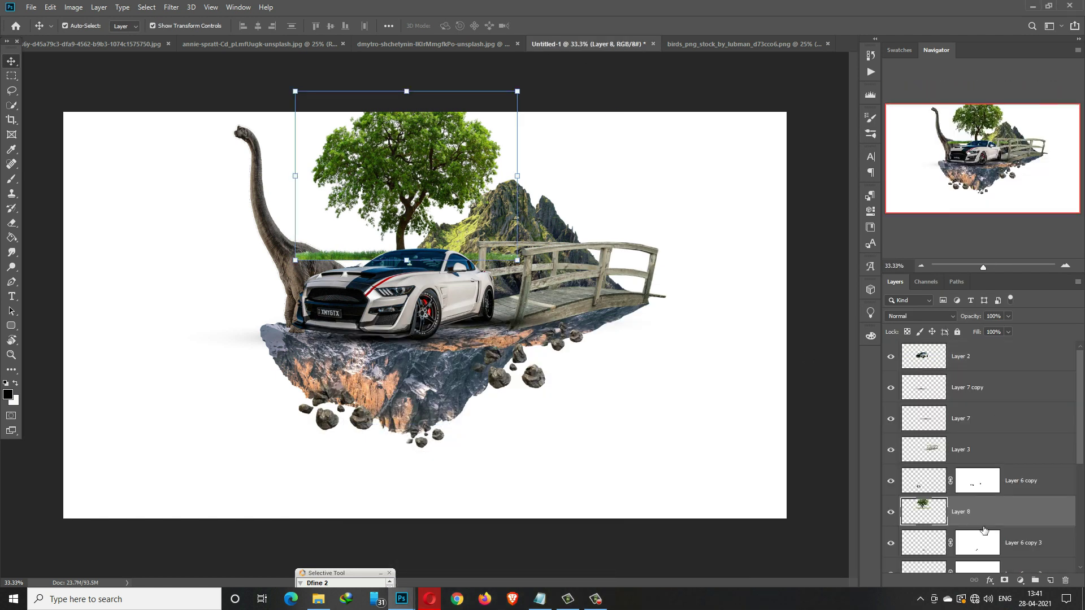
# Add a layer mask to the tree layer and paint out the grass strip with black, reducing the brush to 200 px.
pyautogui.click(1004, 580)
pyautogui.click(12, 178)
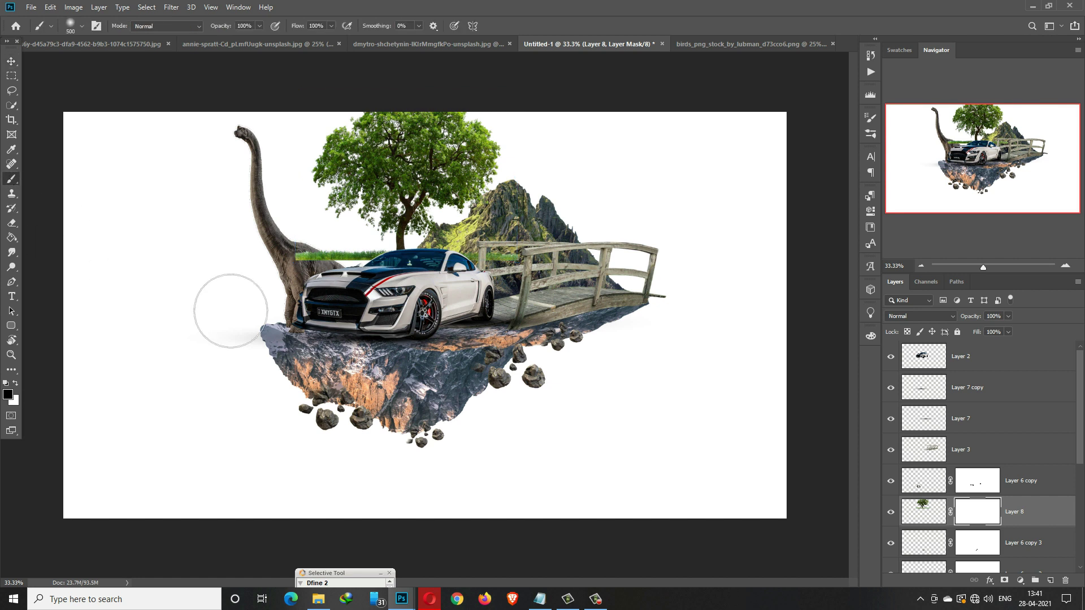
pyautogui.moveTo(291, 288); pyautogui.dragTo(383, 256)
pyautogui.press('[')
pyautogui.press('[')
pyautogui.press('[')
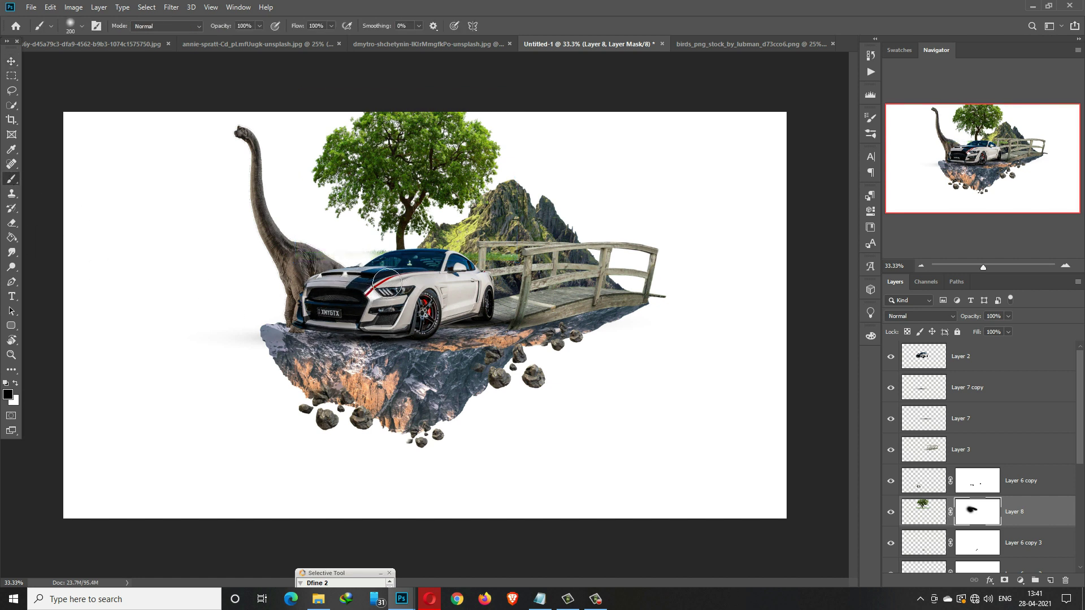
pyautogui.moveTo(475, 286)
pyautogui.mouseDown()
pyautogui.moveTo(513, 266)
pyautogui.moveTo(518, 286)
pyautogui.mouseUp()
# Select all layers from Layer 2 down to Layer 4, scale them down slightly together and fit the whole tree inside the canvas.
pyautogui.click(11, 62)
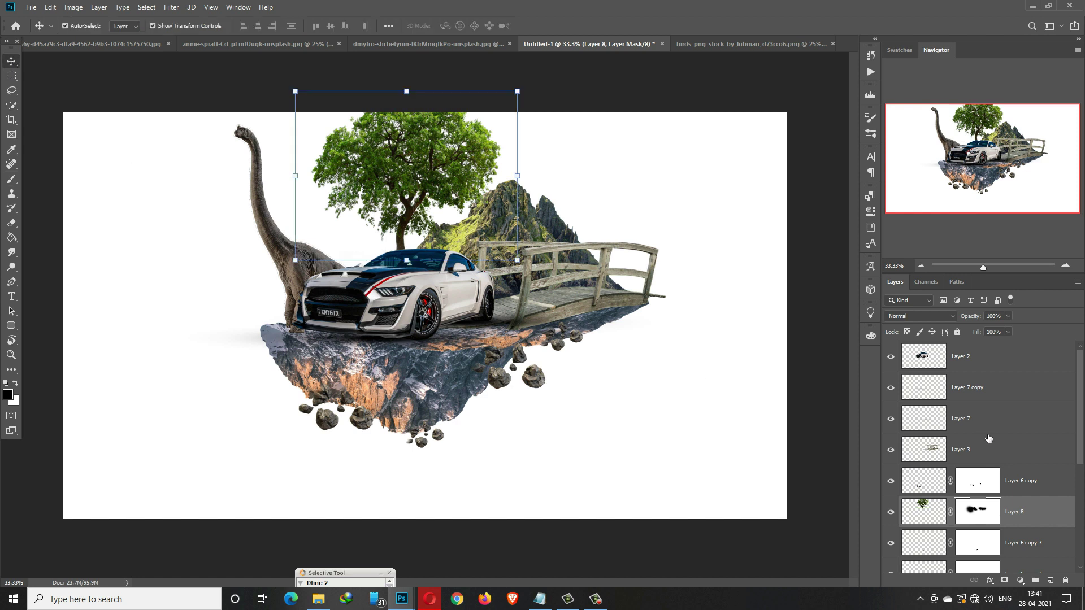
pyautogui.click(1000, 370)
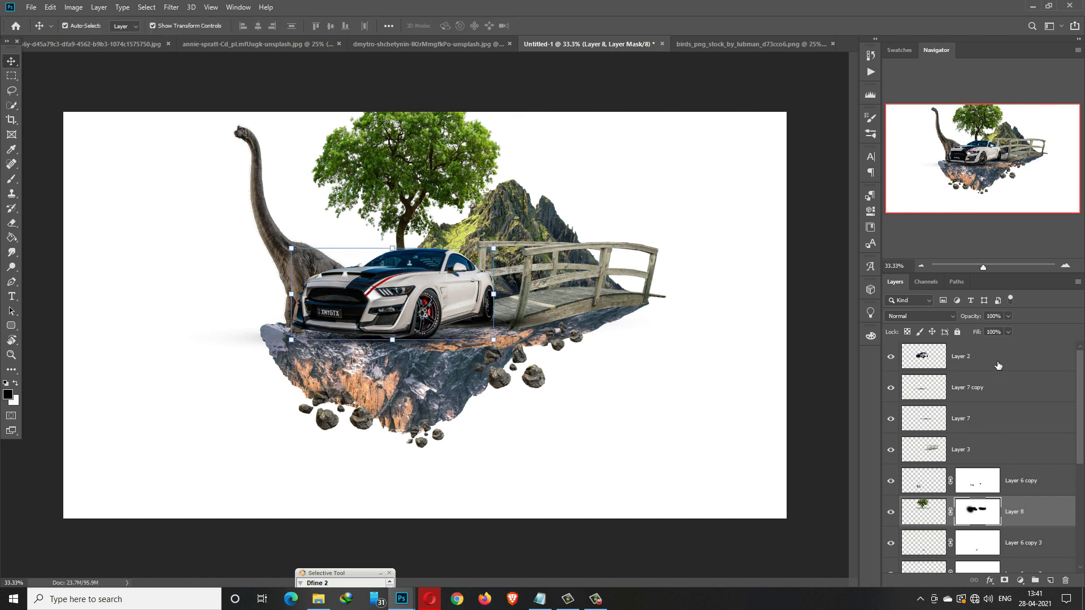
pyautogui.moveTo(1083, 430); pyautogui.dragTo(1083, 534)
pyautogui.keyDown('shift'); pyautogui.click(1000, 528); pyautogui.keyUp('shift')
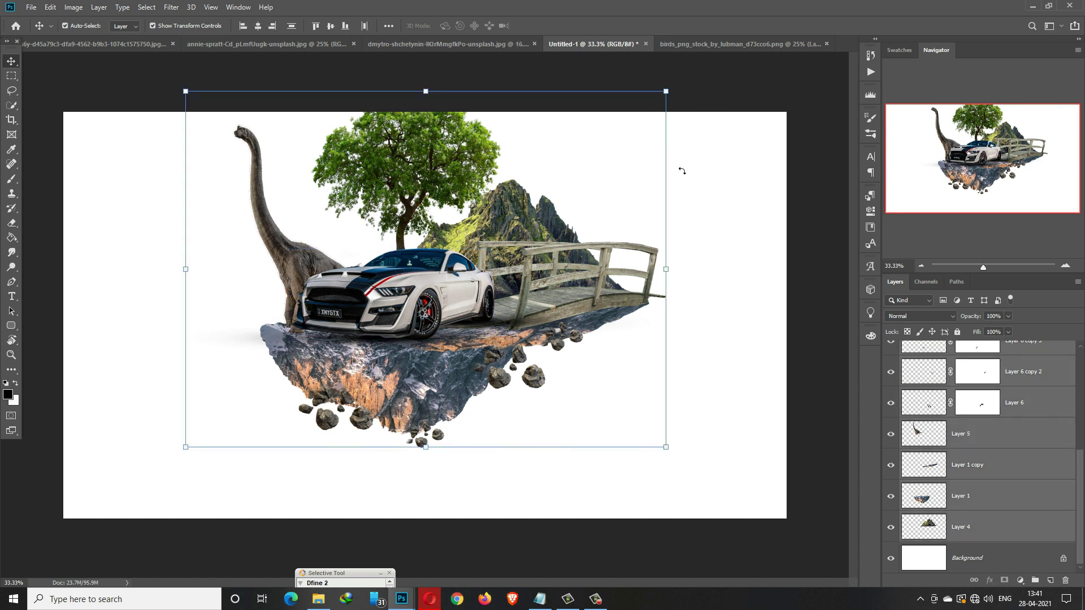
pyautogui.moveTo(673, 97); pyautogui.dragTo(633, 128)
pyautogui.moveTo(405, 198); pyautogui.dragTo(413, 207)
pyautogui.click(542, 25)
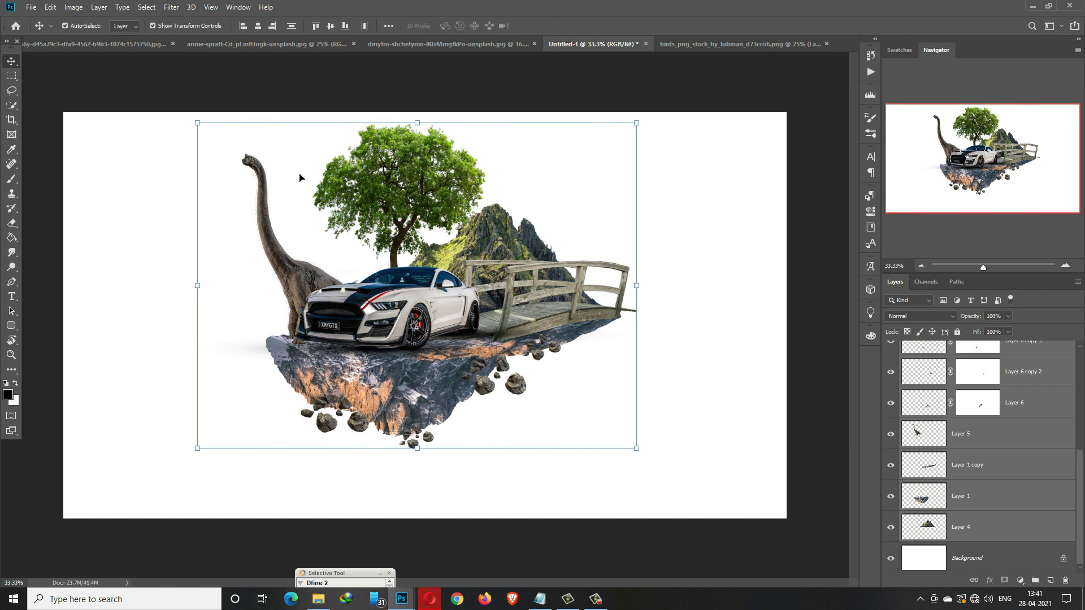
# Outline the largest bird in the birds image with the Lasso and copy it into the composite.
pyautogui.click(692, 43)
pyautogui.click(11, 90)
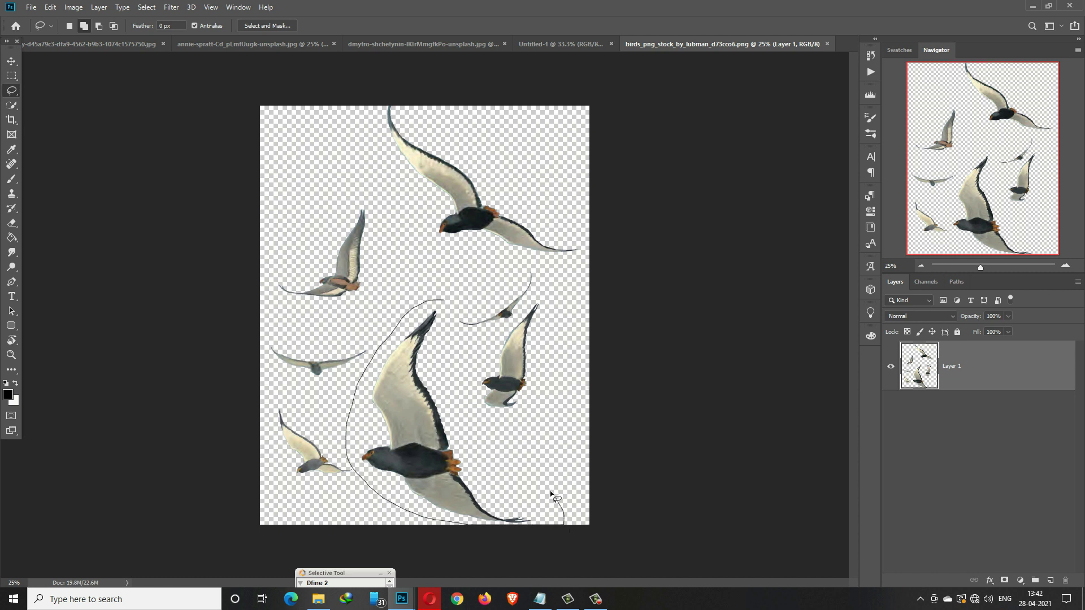
pyautogui.moveTo(461, 407); pyautogui.dragTo(443, 300)
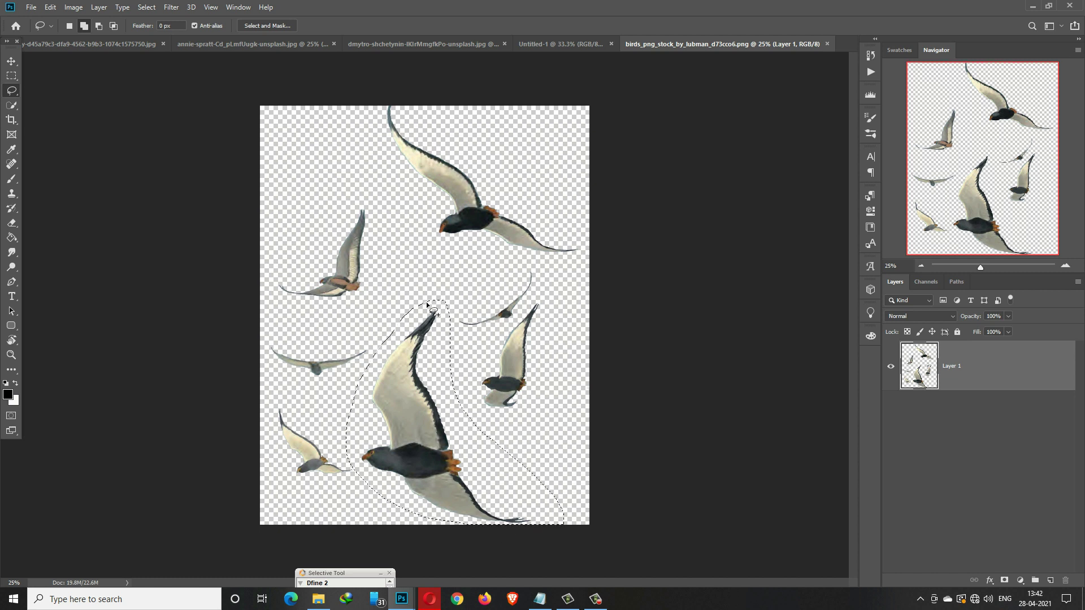
pyautogui.click(11, 60)
pyautogui.moveTo(666, 47); pyautogui.dragTo(664, 86)
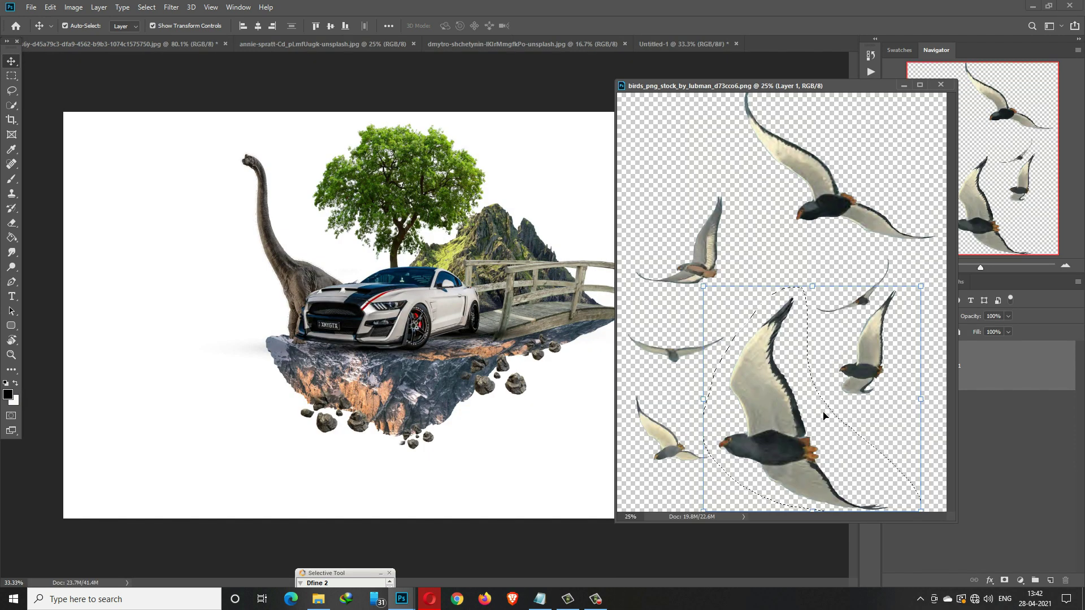
pyautogui.moveTo(775, 401)
pyautogui.mouseDown()
pyautogui.moveTo(288, 293)
pyautogui.moveTo(233, 270)
pyautogui.mouseUp()
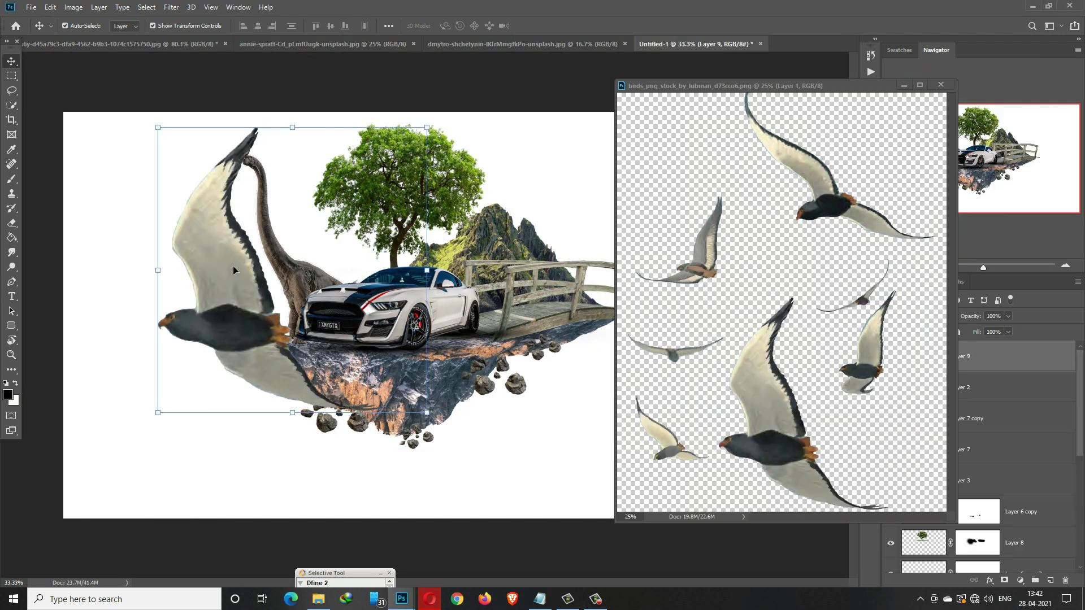
# Scale the bird to about 37.5% and place it in the empty area left of the dinosaur.
pyautogui.moveTo(427, 129); pyautogui.dragTo(262, 305)
pyautogui.moveTo(184, 371); pyautogui.dragTo(163, 306)
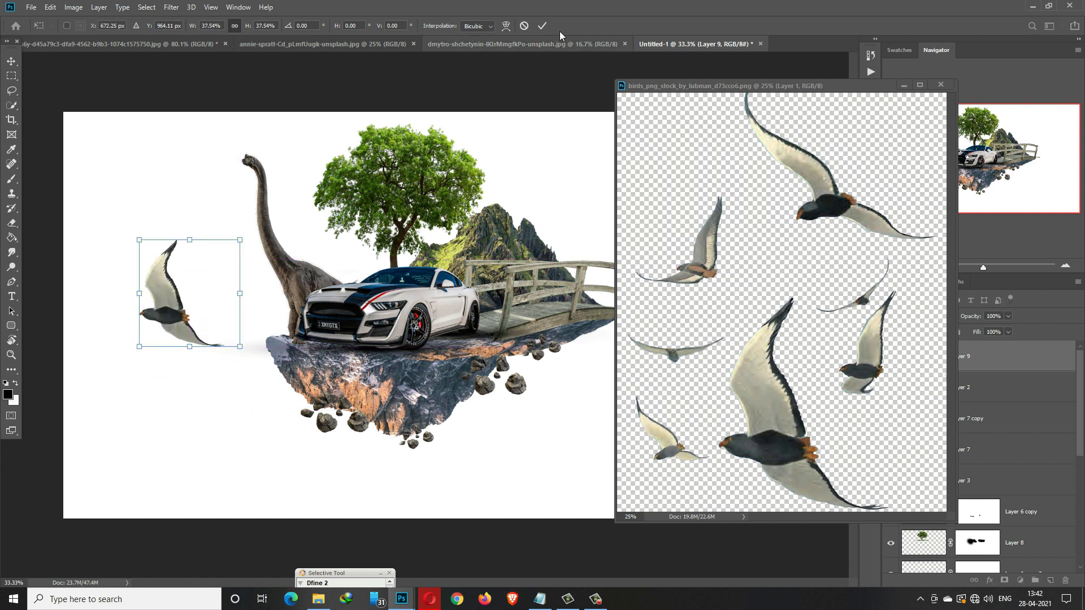
pyautogui.click(541, 26)
# Deselect the first bird, lasso the uppermost bird in the birds image and copy it into the composite, putting the source window away.
pyautogui.press('l')
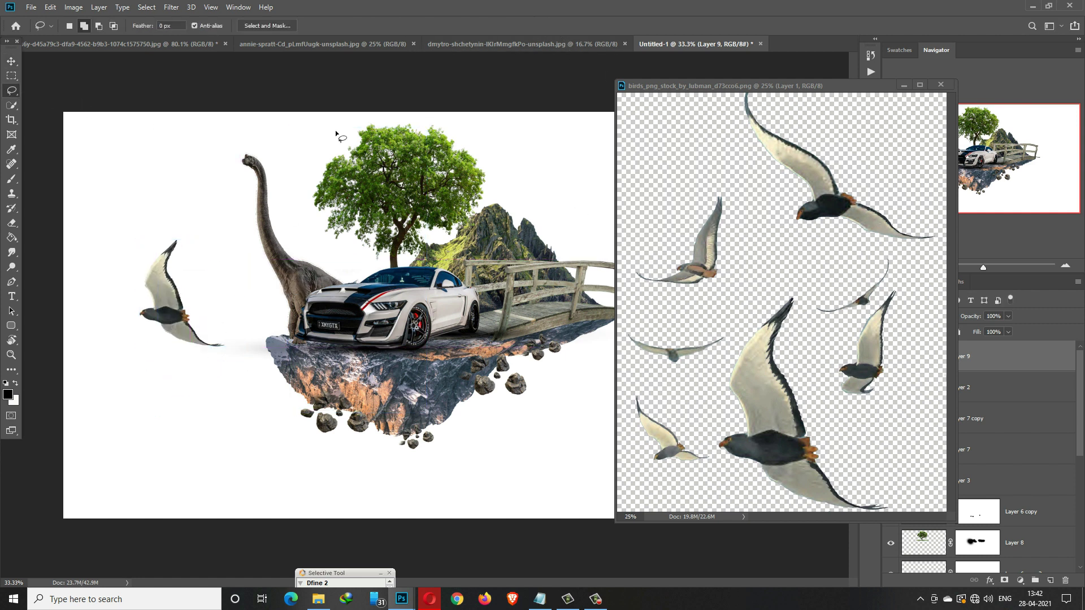
pyautogui.click(772, 416)
pyautogui.click(146, 7)
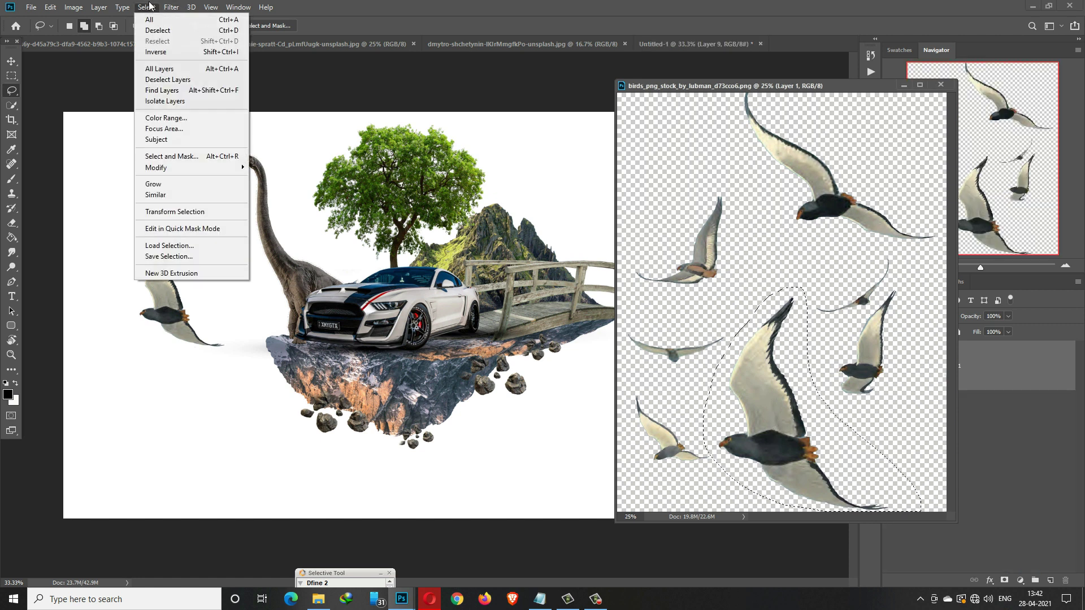
pyautogui.click(157, 31)
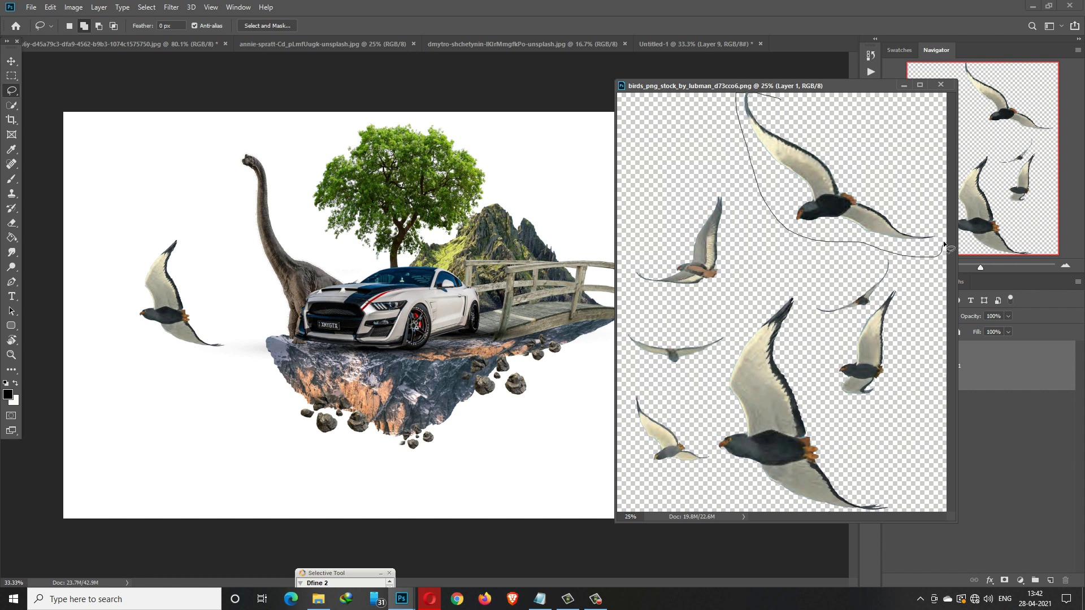
pyautogui.moveTo(782, 105); pyautogui.dragTo(969, 147)
pyautogui.click(12, 61)
pyautogui.moveTo(954, 215); pyautogui.dragTo(669, 155)
pyautogui.click(1040, 142)
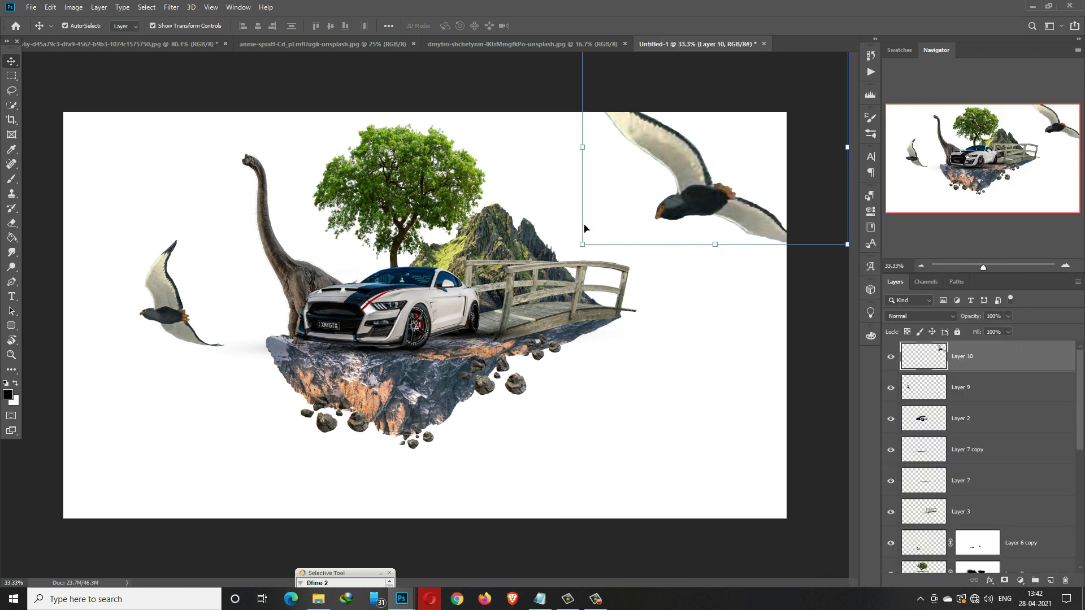
# Scale the second bird to about 23% and place it in the sky above the bridge's far end.
pyautogui.moveTo(586, 250); pyautogui.dragTo(739, 214)
pyautogui.moveTo(743, 153); pyautogui.dragTo(641, 222)
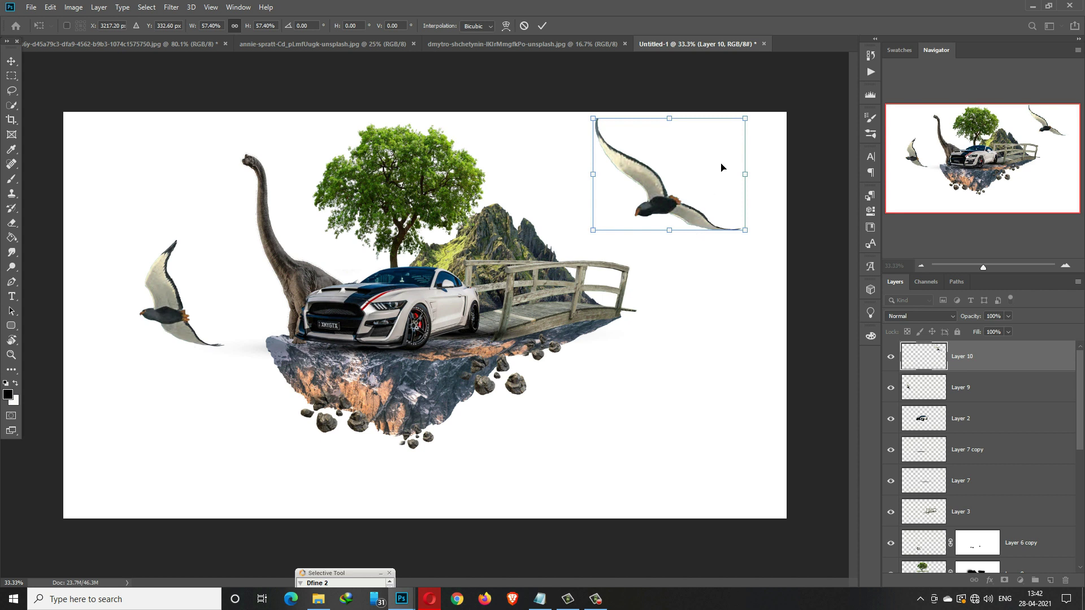
pyautogui.moveTo(747, 120); pyautogui.dragTo(654, 186)
pyautogui.moveTo(624, 223); pyautogui.dragTo(607, 193)
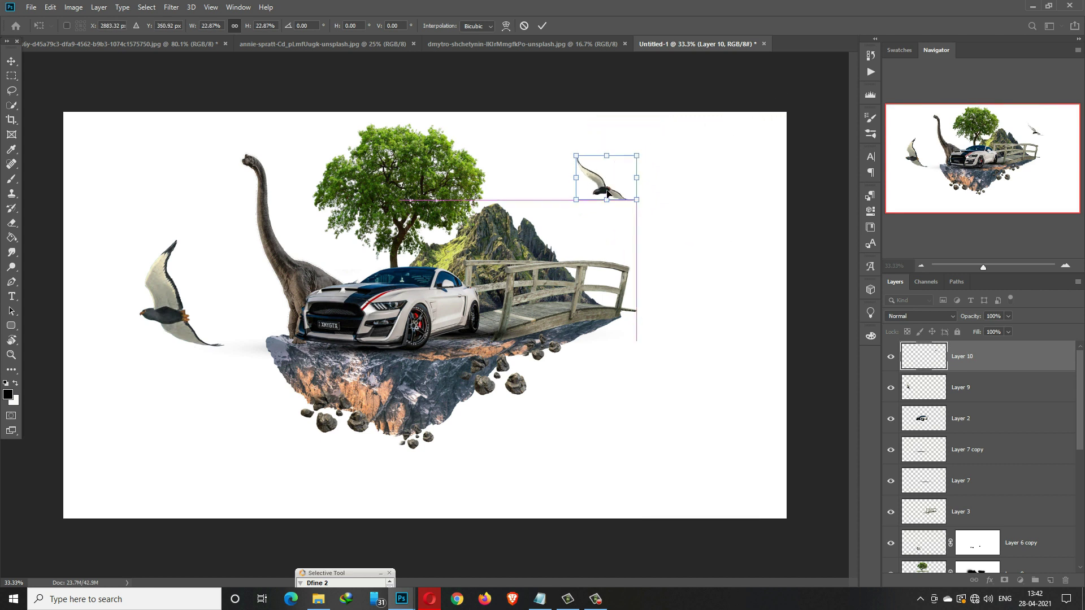
pyautogui.click(542, 26)
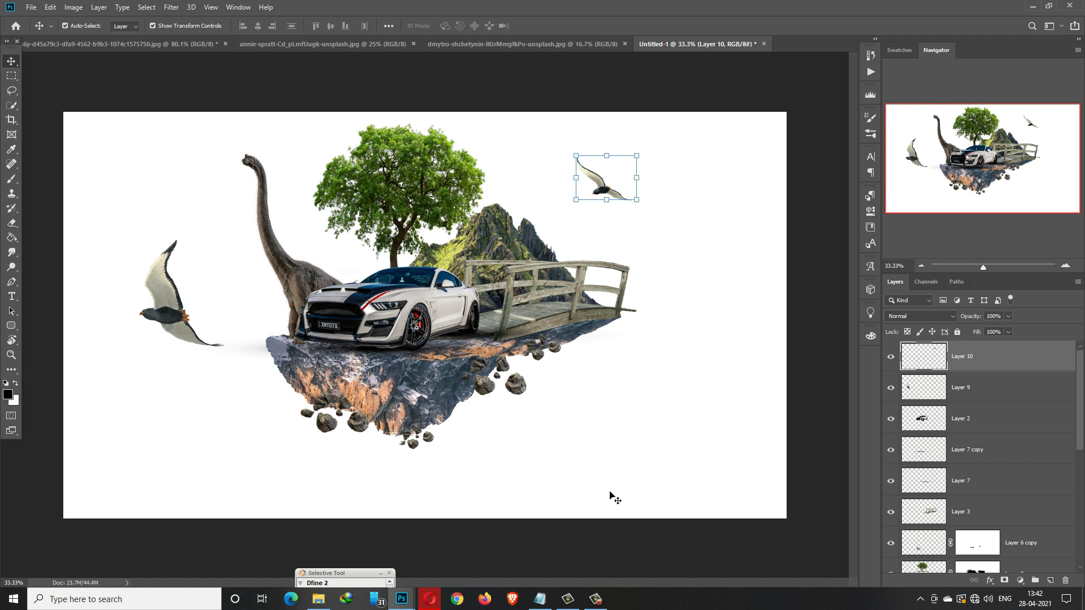
pyautogui.click(596, 599)
pyautogui.click(1038, 550)
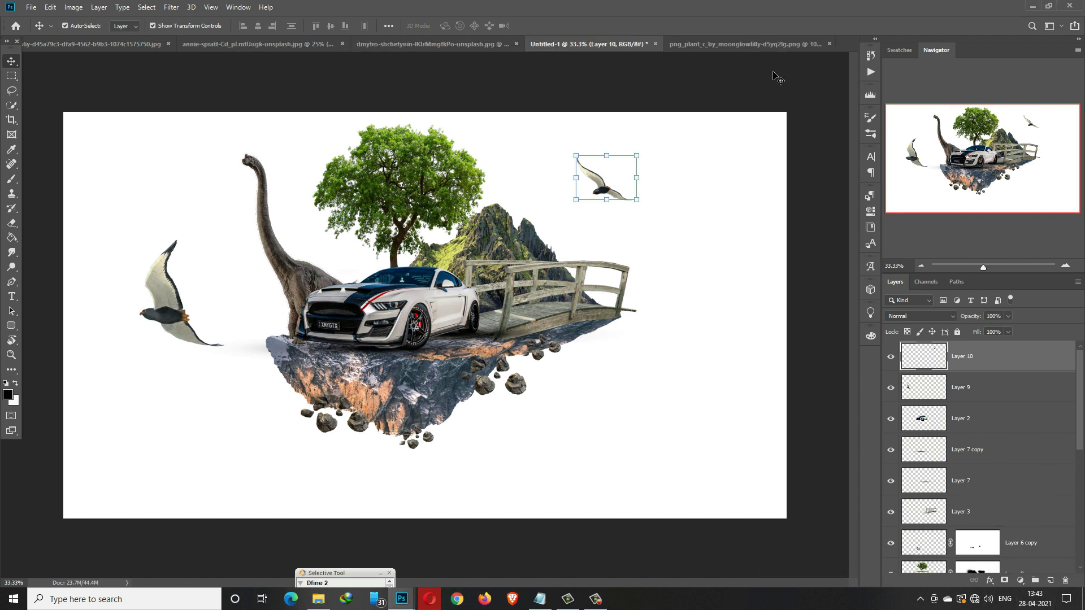
# Copy the fern from its PNG into the composite, scale it to about 60% and place it on the rock's left edge, closing off its source window.
pyautogui.moveTo(738, 43); pyautogui.dragTo(740, 86)
pyautogui.moveTo(818, 263); pyautogui.dragTo(277, 333)
pyautogui.moveTo(320, 296); pyautogui.dragTo(275, 343)
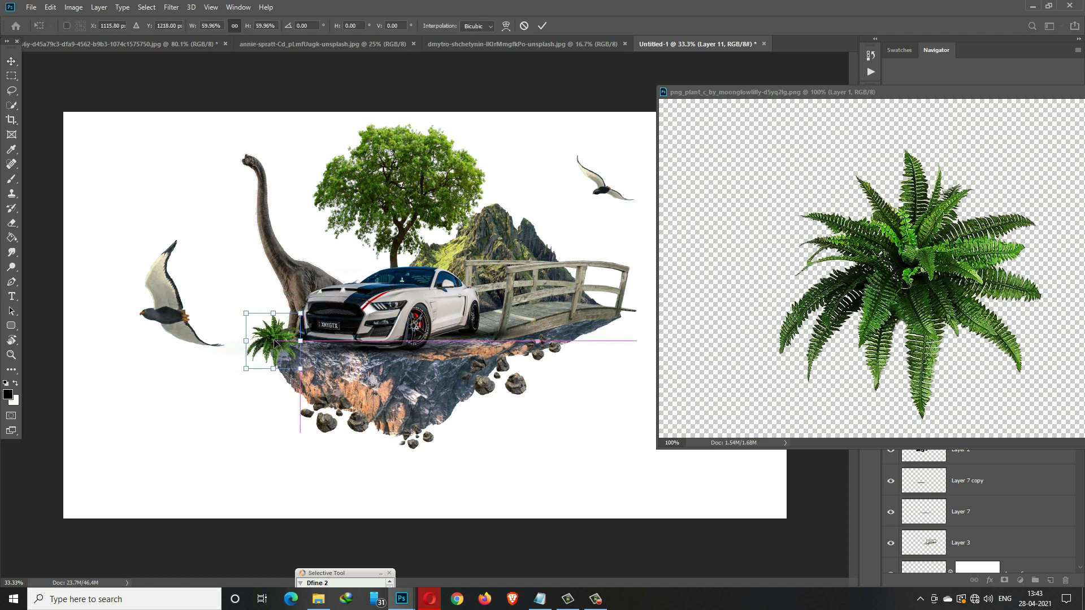
pyautogui.click(542, 25)
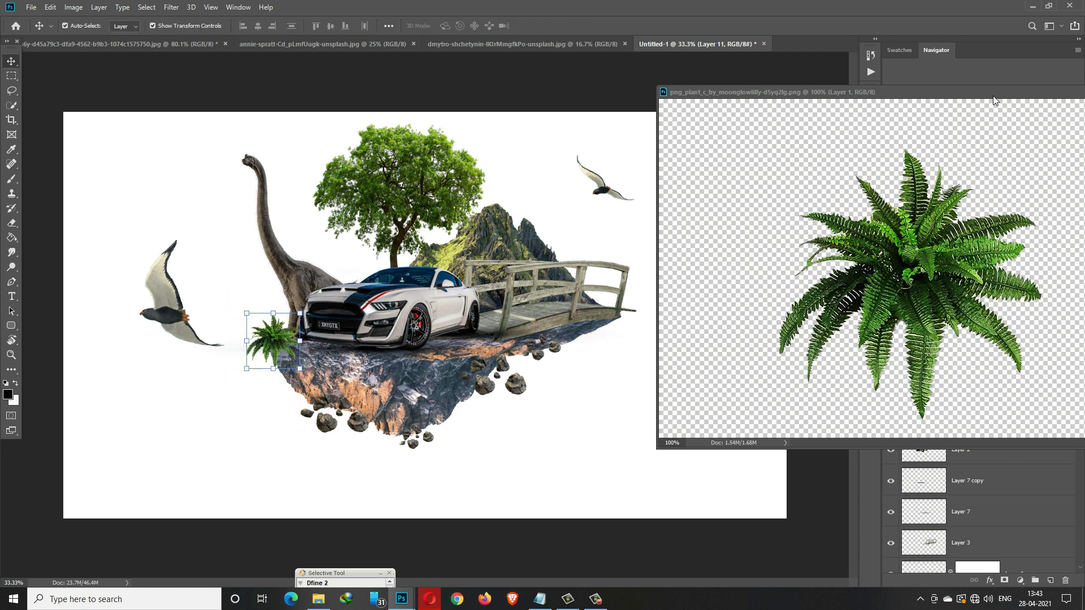
pyautogui.moveTo(992, 95); pyautogui.dragTo(613, 147)
pyautogui.click(746, 144)
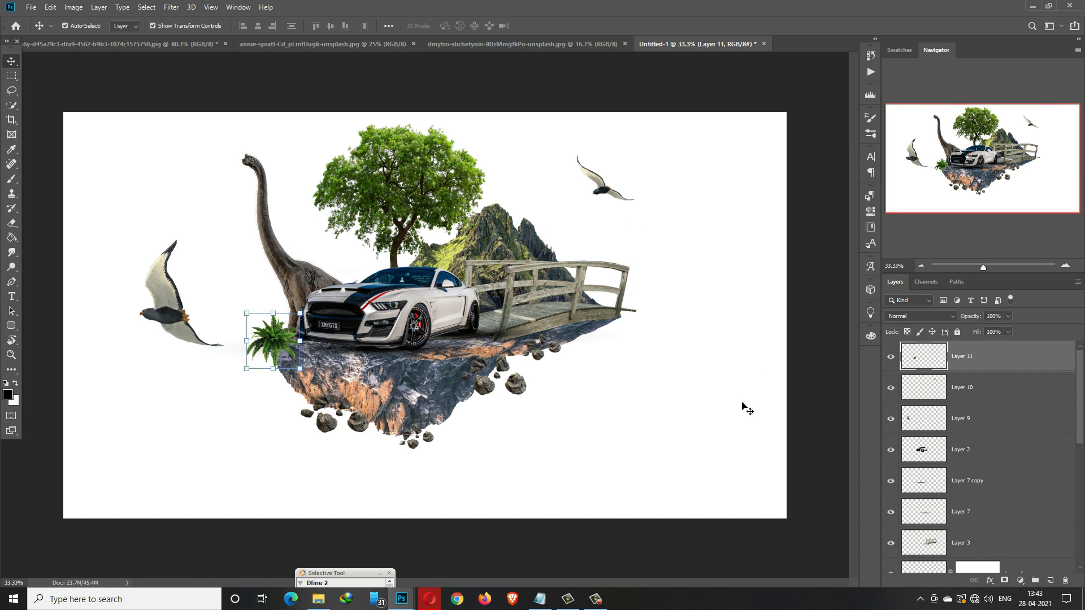
pyautogui.click(596, 599)
pyautogui.click(1037, 542)
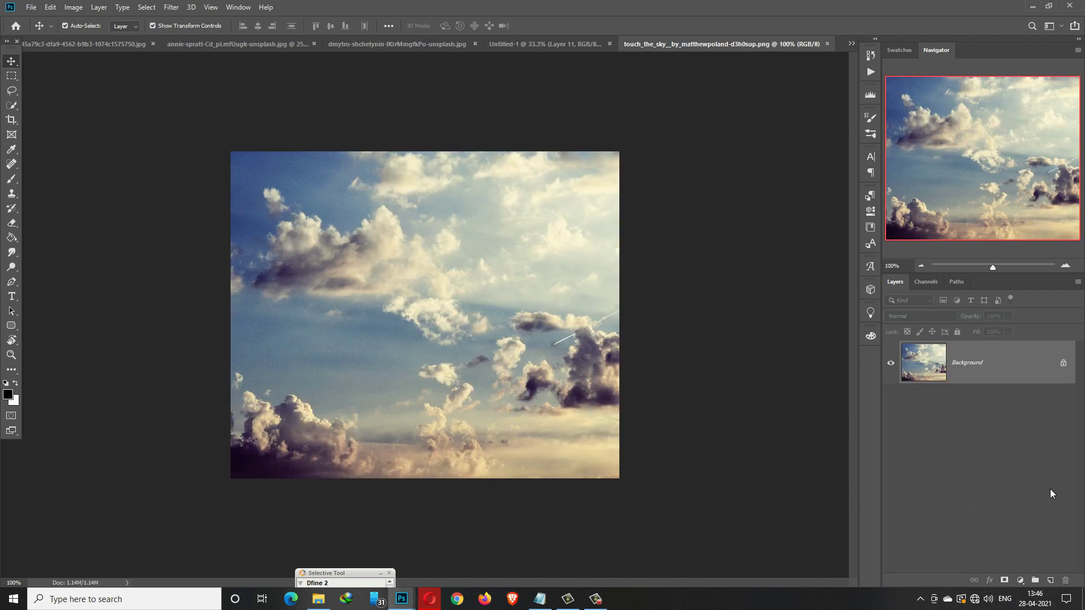
# Copy the cloudy sky image into the composite and minimize its source window.
pyautogui.moveTo(710, 45); pyautogui.dragTo(713, 100)
pyautogui.moveTo(787, 197); pyautogui.dragTo(569, 154)
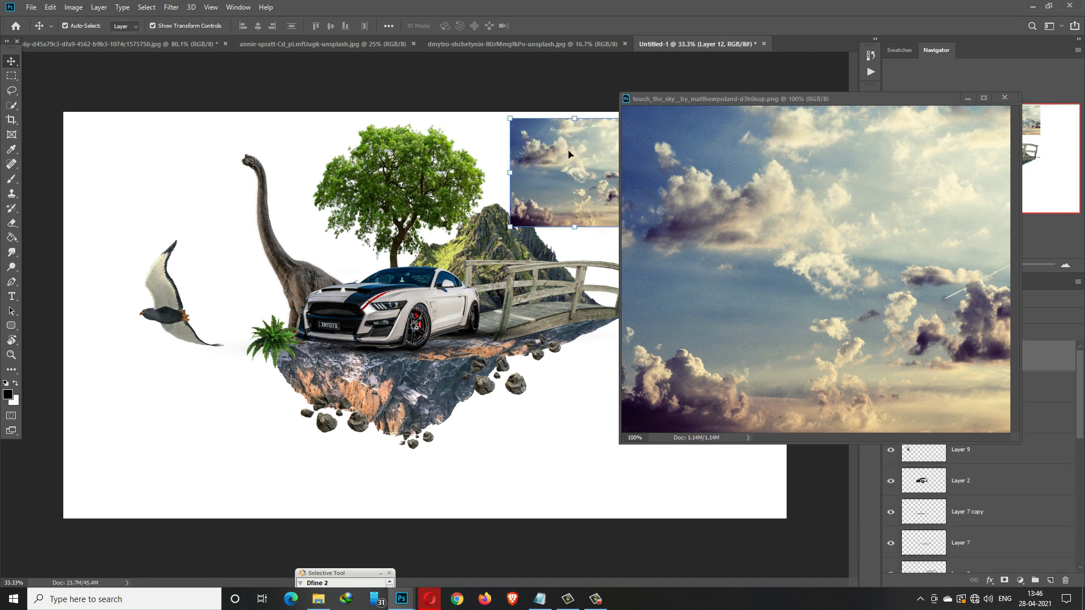
pyautogui.click(968, 98)
# Enlarge the sky image to about 563% and position it so it covers the whole canvas.
pyautogui.moveTo(643, 229); pyautogui.dragTo(1054, 560)
pyautogui.moveTo(511, 330); pyautogui.dragTo(103, 322)
pyautogui.moveTo(184, 344); pyautogui.dragTo(283, 361)
pyautogui.moveTo(305, 368); pyautogui.dragTo(313, 369)
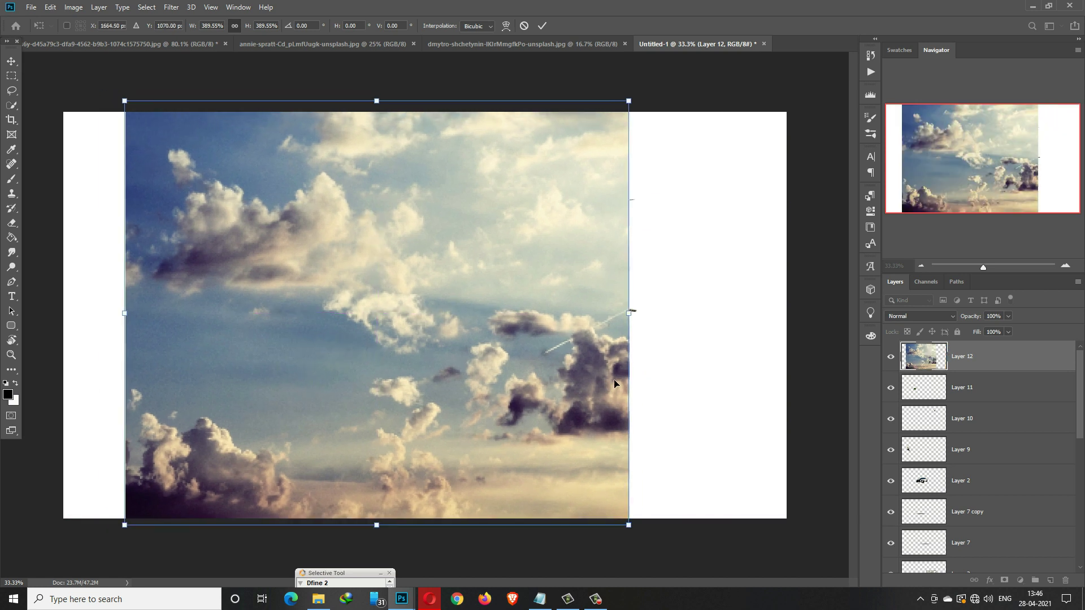
pyautogui.moveTo(636, 322); pyautogui.dragTo(787, 320)
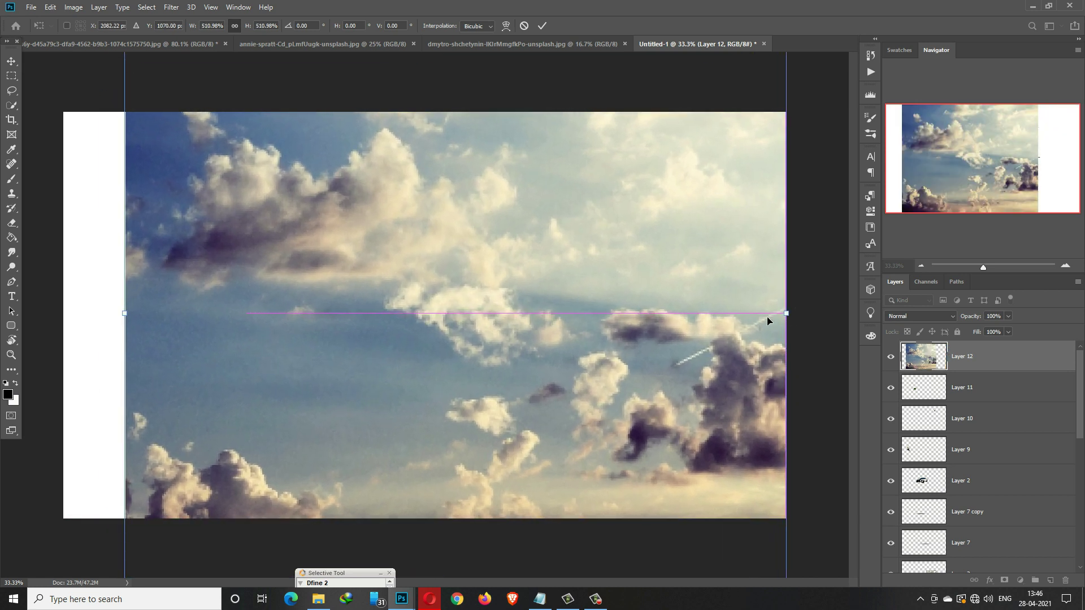
pyautogui.moveTo(125, 317); pyautogui.dragTo(60, 319)
pyautogui.moveTo(405, 286); pyautogui.dragTo(413, 276)
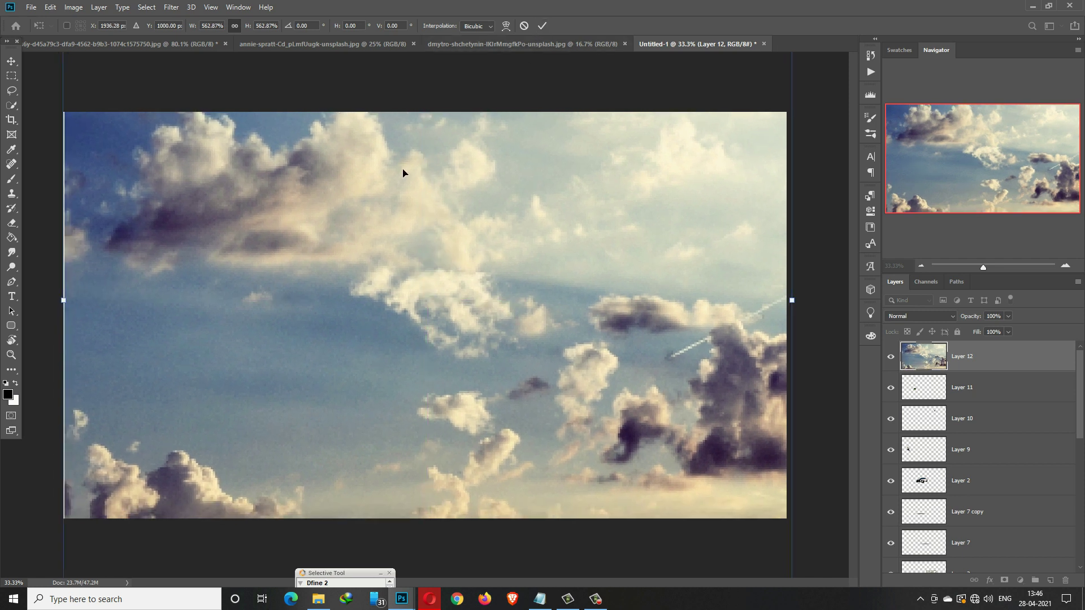
pyautogui.press('Return')
# Move the sky layer directly above the Background layer and add a layer mask to it.
pyautogui.scroll(-5, 1017, 366)
pyautogui.moveTo(1049, 582); pyautogui.dragTo(1050, 547)
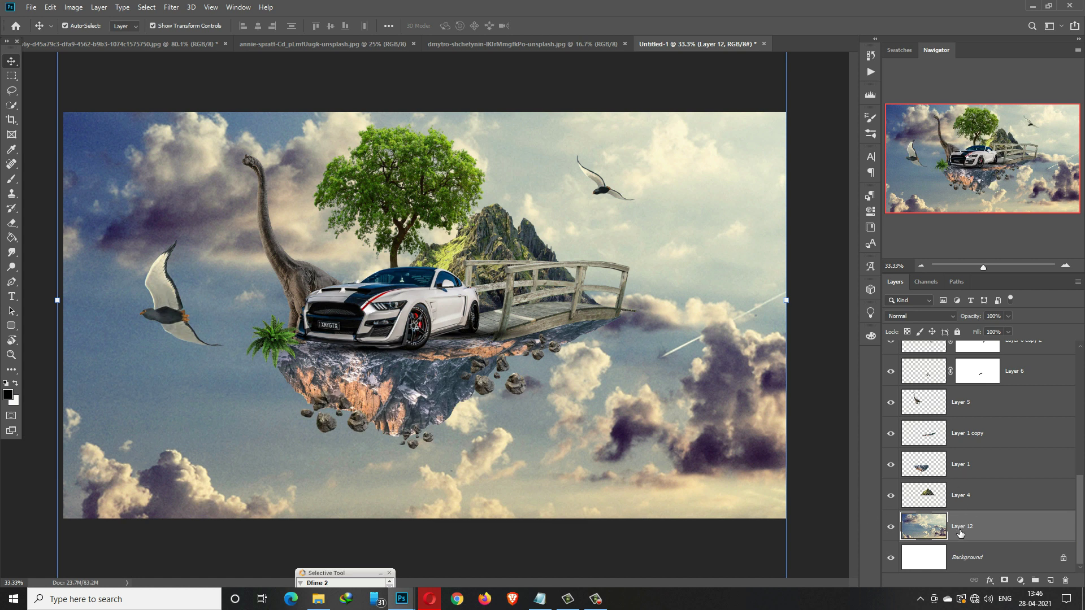
pyautogui.click(1004, 580)
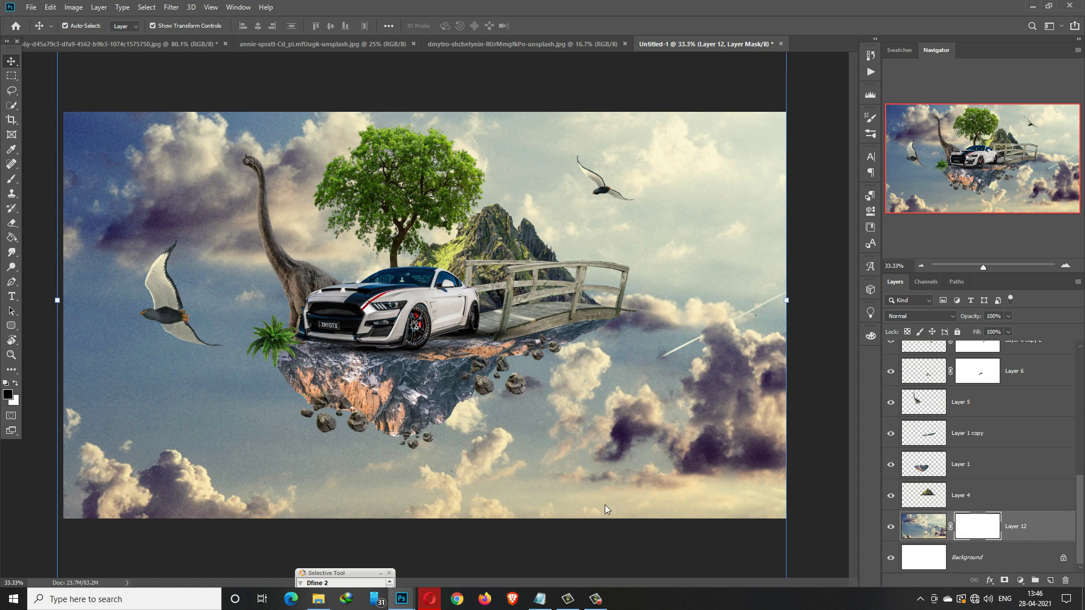
# Fade out the lower part of the sky on its layer mask with a large soft black brush, blending at 900 px and 19% opacity.
pyautogui.click(12, 179)
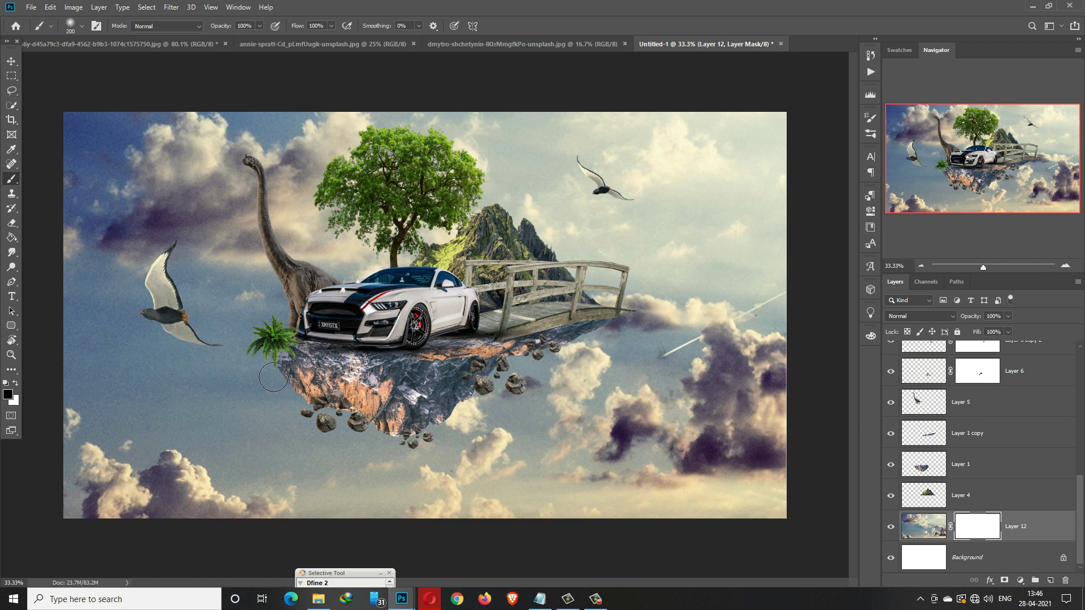
pyautogui.press(']')
pyautogui.press(']')
pyautogui.press(']')
pyautogui.press(']')
pyautogui.press(']')
pyautogui.press(']')
pyautogui.press(']')
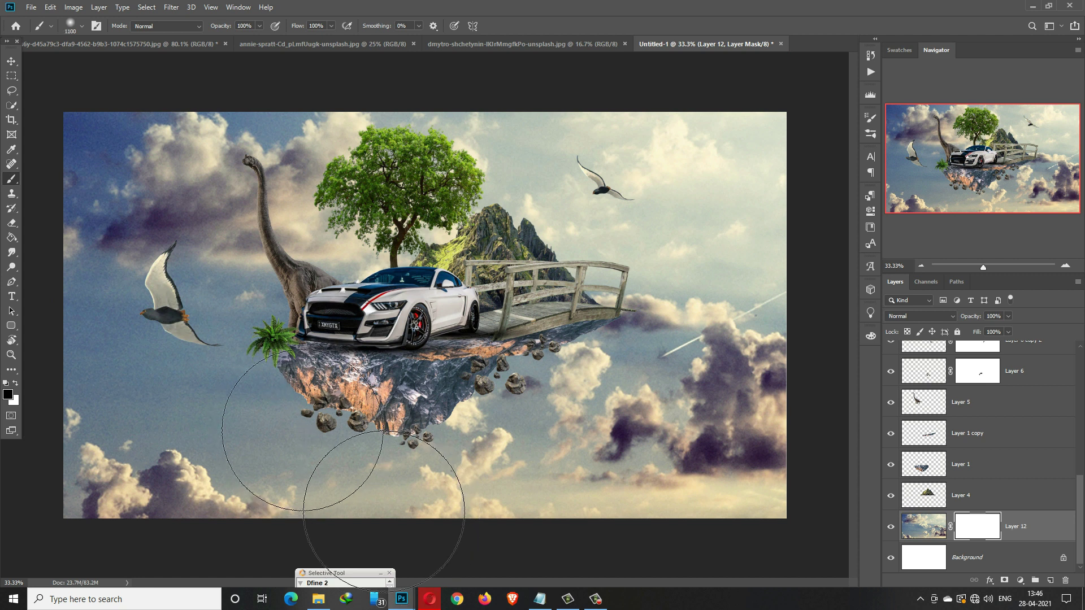
pyautogui.click(259, 26)
pyautogui.moveTo(261, 37); pyautogui.dragTo(227, 39)
pyautogui.moveTo(230, 514)
pyautogui.mouseDown()
pyautogui.moveTo(248, 539)
pyautogui.moveTo(287, 526)
pyautogui.moveTo(197, 523)
pyautogui.moveTo(199, 500)
pyautogui.moveTo(168, 491)
pyautogui.moveTo(205, 490)
pyautogui.moveTo(199, 537)
pyautogui.moveTo(134, 541)
pyautogui.moveTo(308, 565)
pyautogui.moveTo(452, 560)
pyautogui.moveTo(236, 565)
pyautogui.moveTo(590, 570)
pyautogui.moveTo(476, 517)
pyautogui.moveTo(579, 522)
pyautogui.moveTo(515, 495)
pyautogui.moveTo(629, 480)
pyautogui.moveTo(685, 495)
pyautogui.moveTo(651, 502)
pyautogui.moveTo(640, 461)
pyautogui.moveTo(701, 478)
pyautogui.moveTo(800, 451)
pyautogui.moveTo(858, 459)
pyautogui.moveTo(798, 455)
pyautogui.moveTo(823, 467)
pyautogui.moveTo(765, 517)
pyautogui.moveTo(861, 540)
pyautogui.moveTo(640, 548)
pyautogui.moveTo(379, 483)
pyautogui.moveTo(291, 504)
pyautogui.mouseUp()
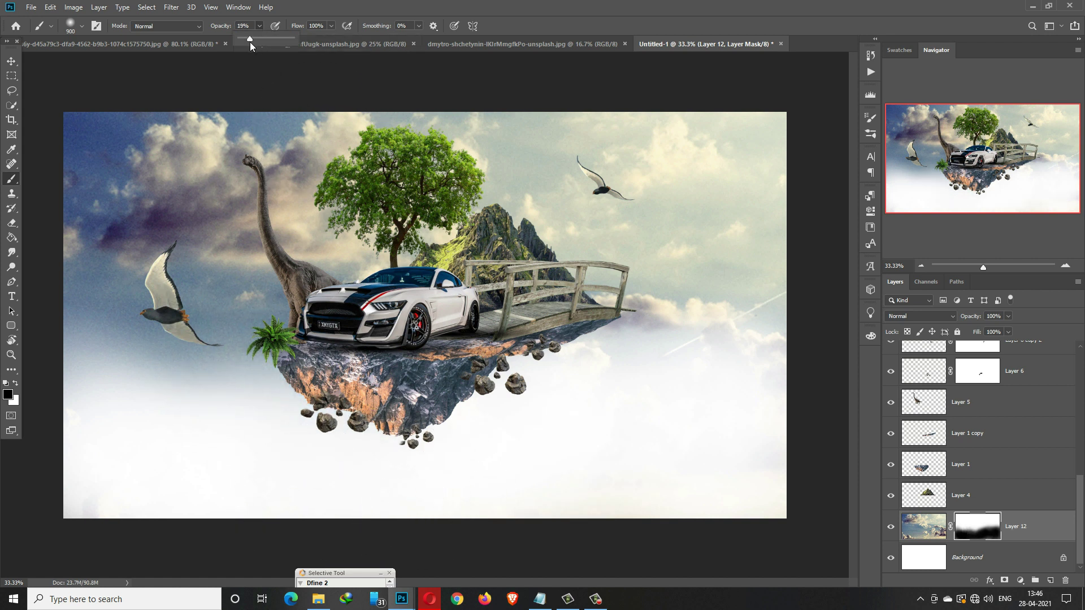
pyautogui.moveTo(237, 430)
pyautogui.mouseDown()
pyautogui.moveTo(153, 405)
pyautogui.moveTo(252, 439)
pyautogui.moveTo(325, 420)
pyautogui.moveTo(388, 460)
pyautogui.moveTo(424, 407)
pyautogui.moveTo(761, 421)
pyautogui.moveTo(828, 442)
pyautogui.moveTo(622, 465)
pyautogui.moveTo(324, 456)
pyautogui.moveTo(189, 412)
pyautogui.moveTo(376, 443)
pyautogui.moveTo(418, 426)
pyautogui.moveTo(181, 351)
pyautogui.mouseUp()
pyautogui.click(9, 62)
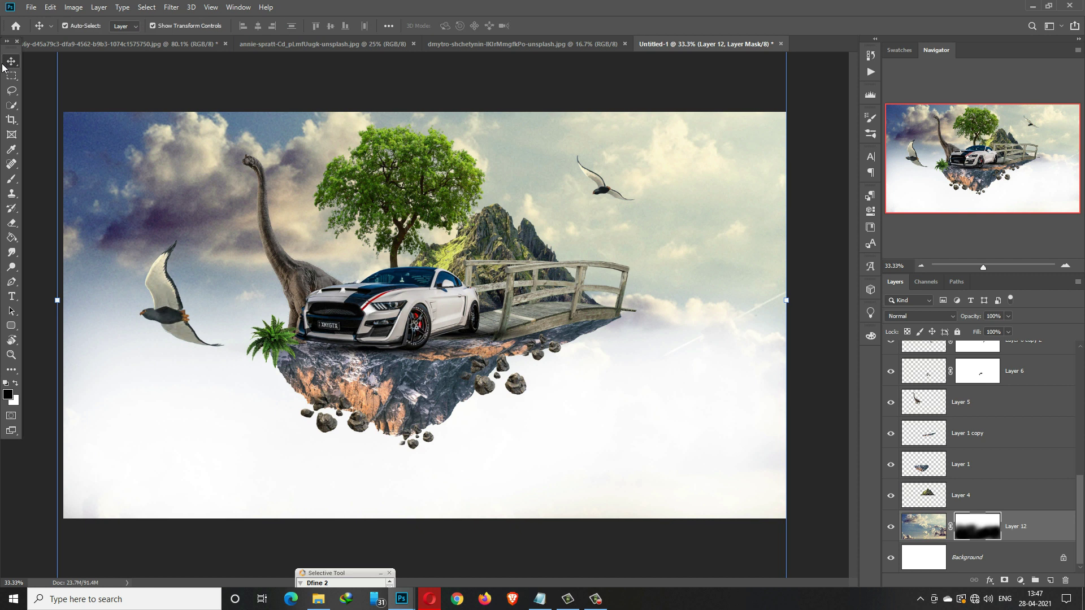
# Add a layer mask to the bridge layer, Layer 3.
pyautogui.scroll(5, 1021, 473)
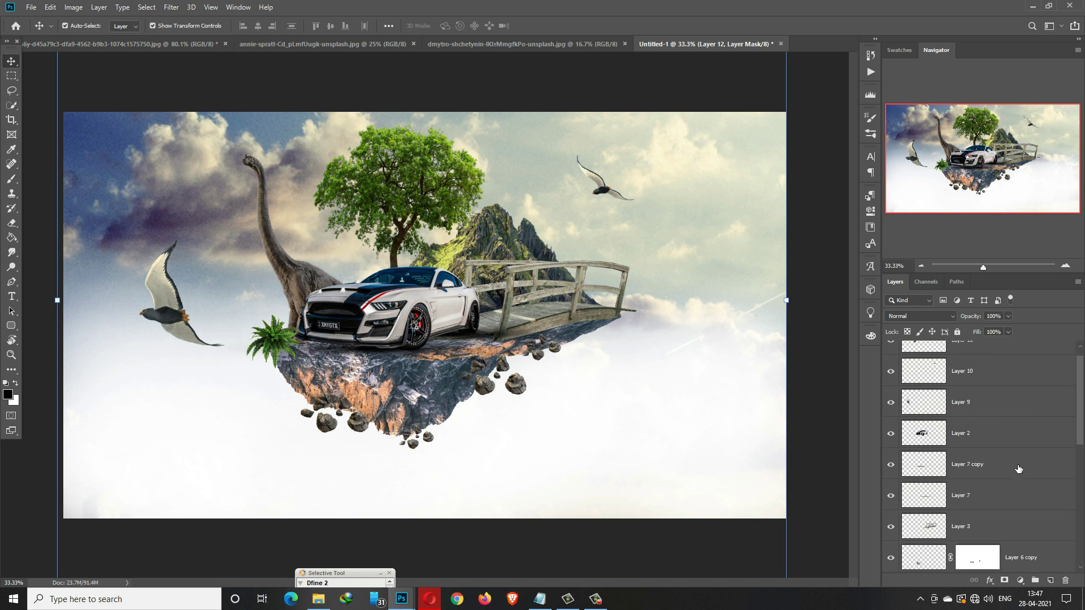
pyautogui.click(992, 351)
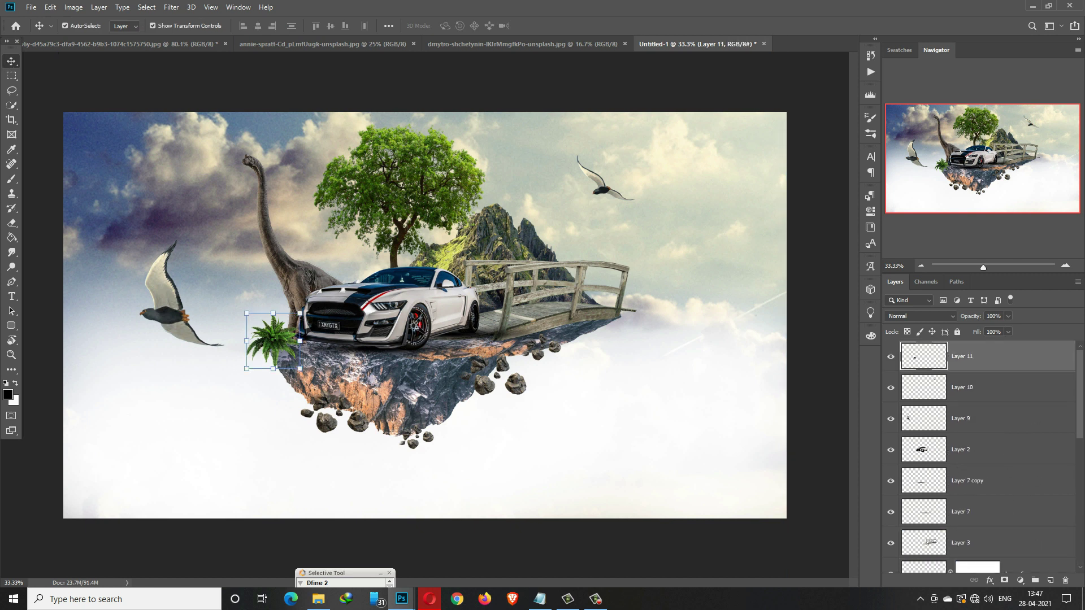
pyautogui.click(960, 539)
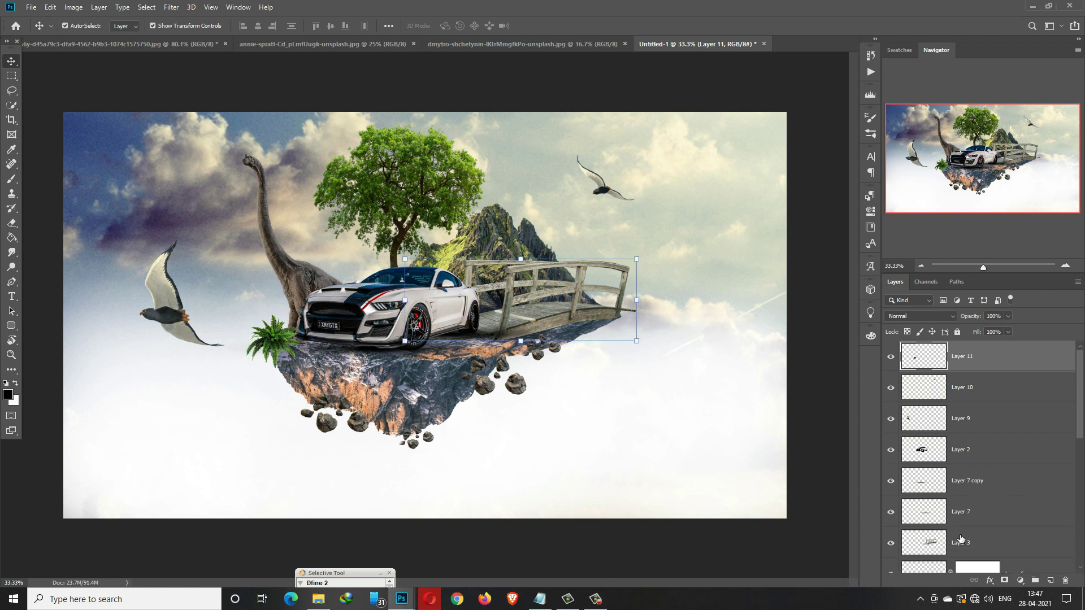
pyautogui.click(1003, 580)
# Blend the bridge's lower edge into the rock on its mask with a 100 px soft black brush at 19% opacity.
pyautogui.click(11, 178)
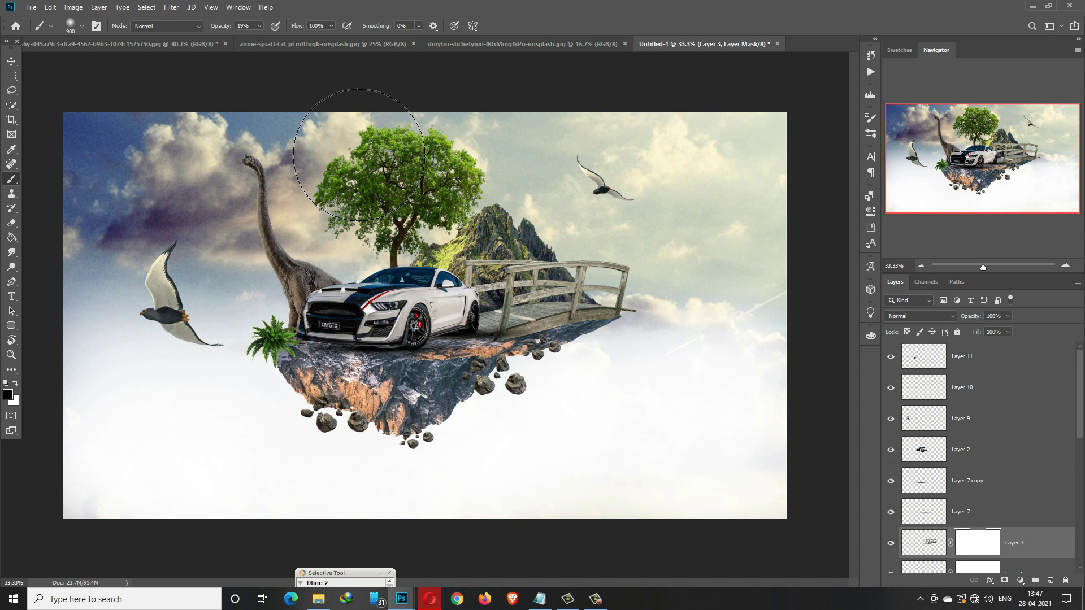
pyautogui.press('[')
pyautogui.press('[')
pyautogui.press('[')
pyautogui.press('[')
pyautogui.press('[')
pyautogui.press('[')
pyautogui.press('[')
pyautogui.press('[')
pyautogui.press('[')
pyautogui.press('[')
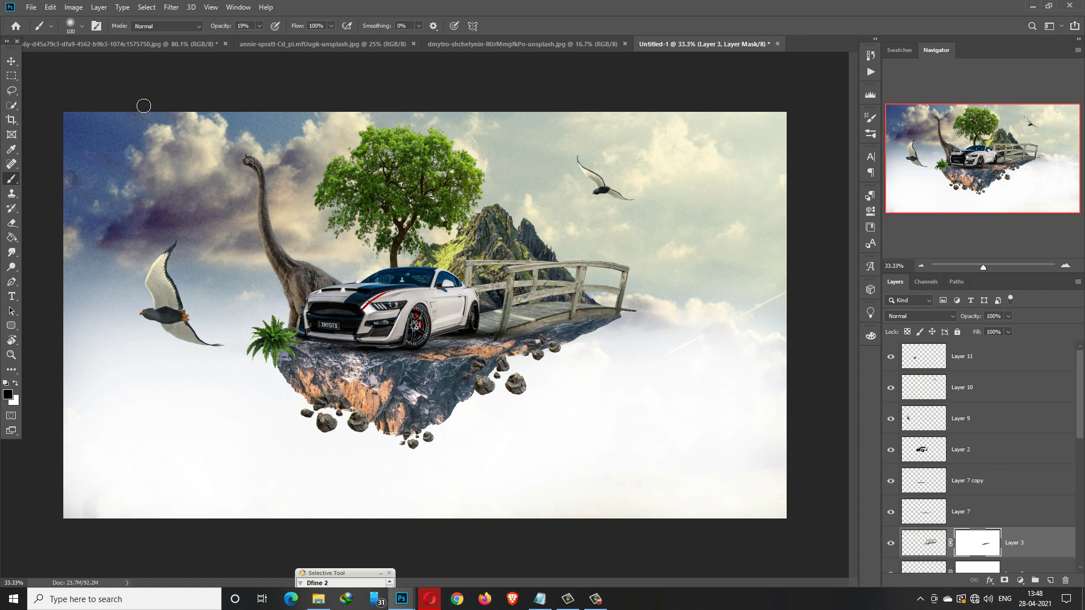
pyautogui.click(8, 62)
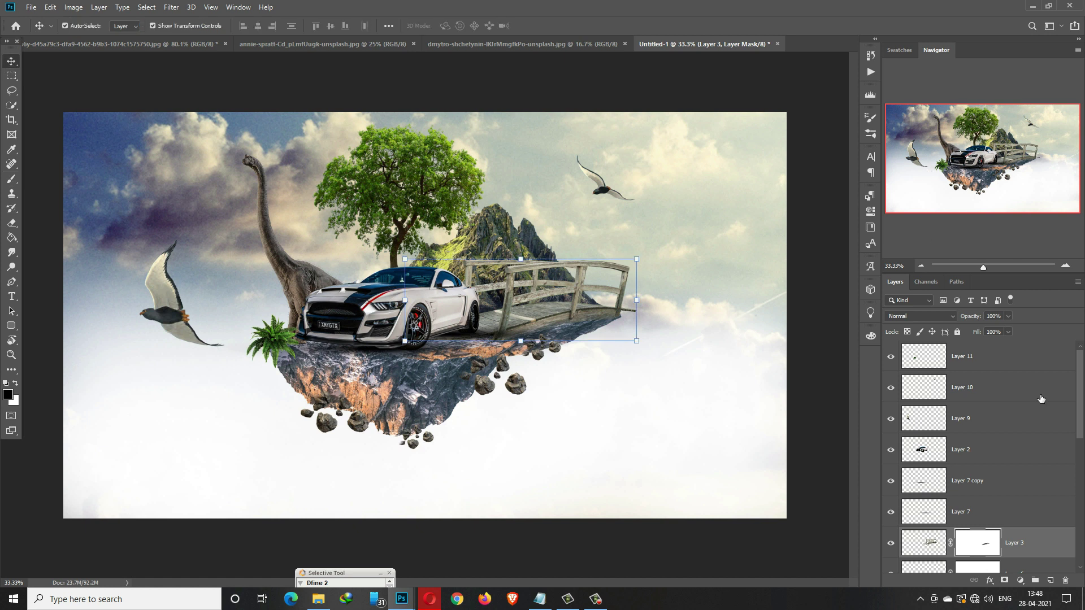
# Create a new layer above the fern layer and choose the Cl8 brush from Cloud Brushes with white as the foreground colour.
pyautogui.click(1026, 373)
pyautogui.click(1053, 580)
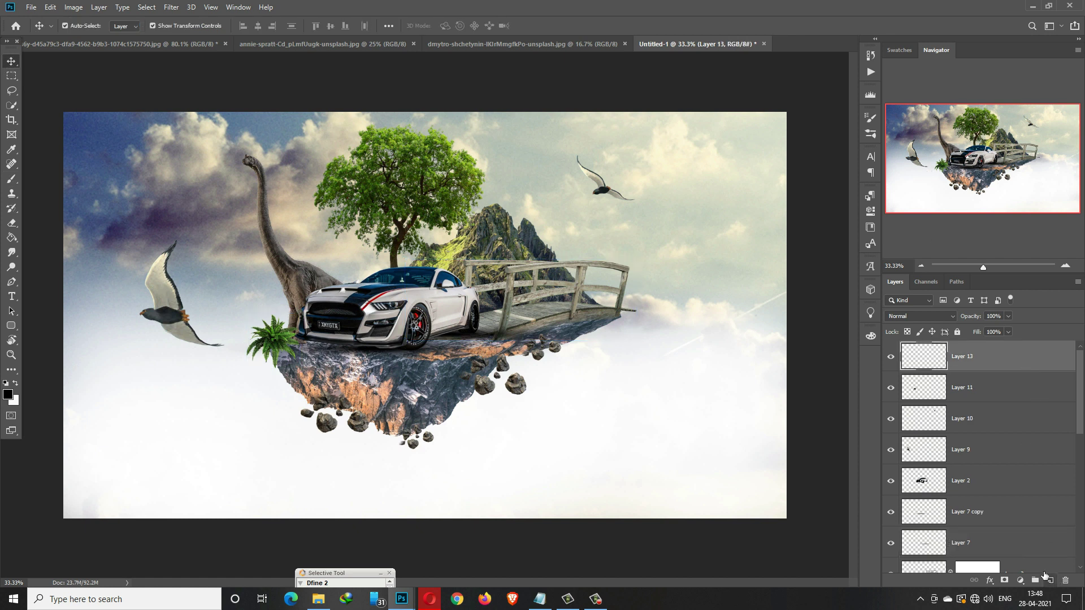
pyautogui.click(12, 179)
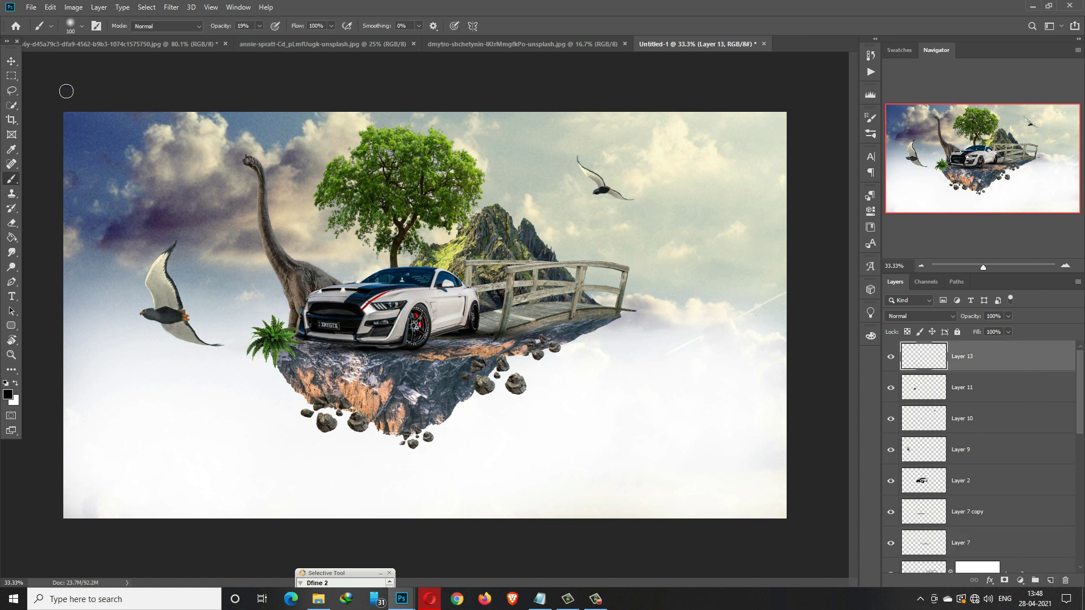
pyautogui.click(72, 25)
pyautogui.click(21, 231)
pyautogui.scroll(-10, 122, 351)
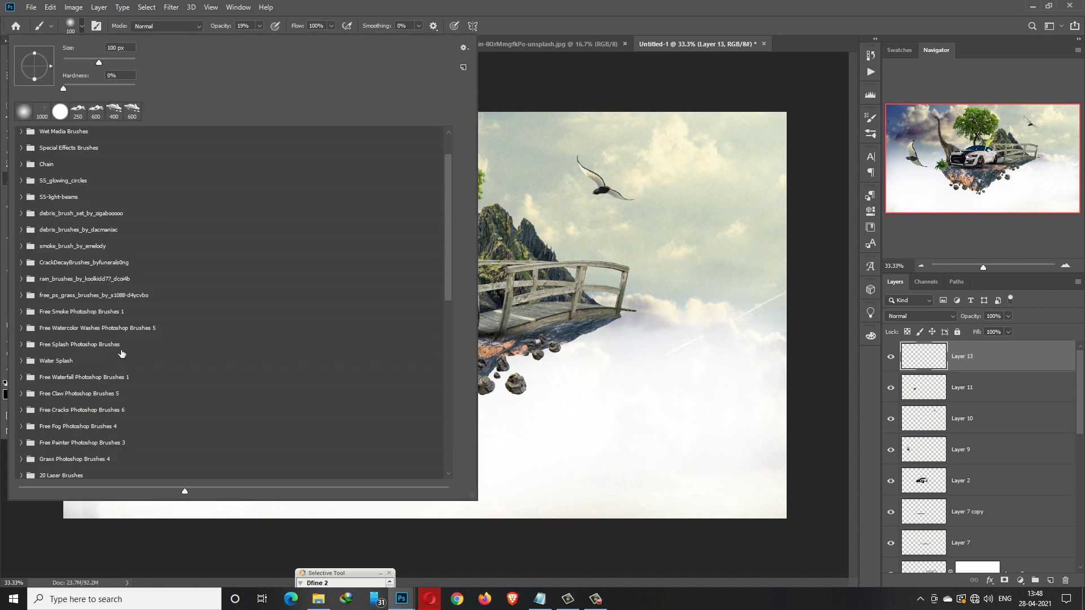
pyautogui.scroll(-6, 122, 352)
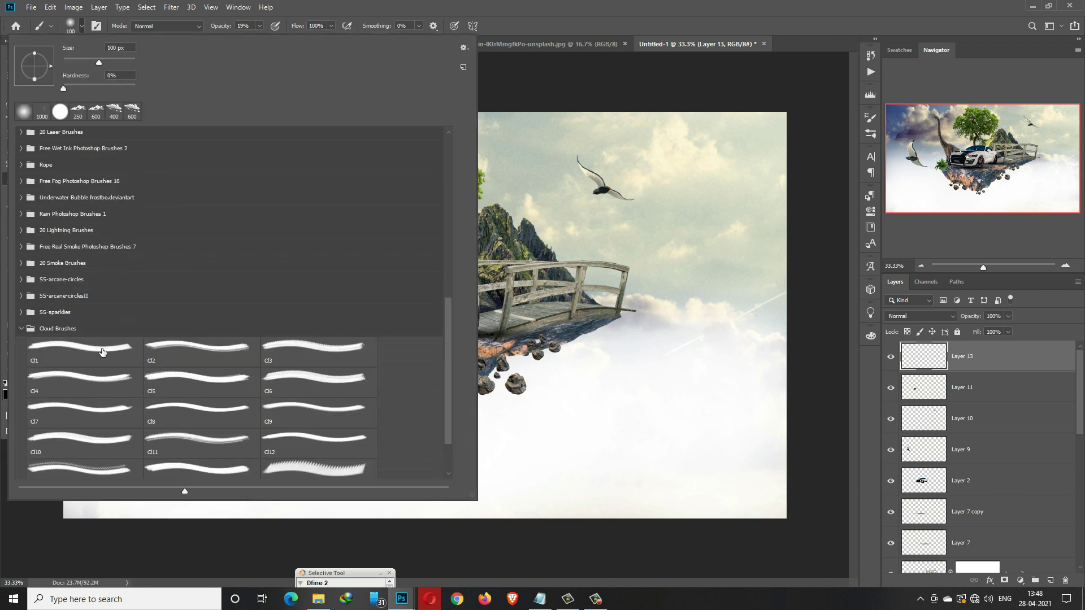
pyautogui.click(120, 340)
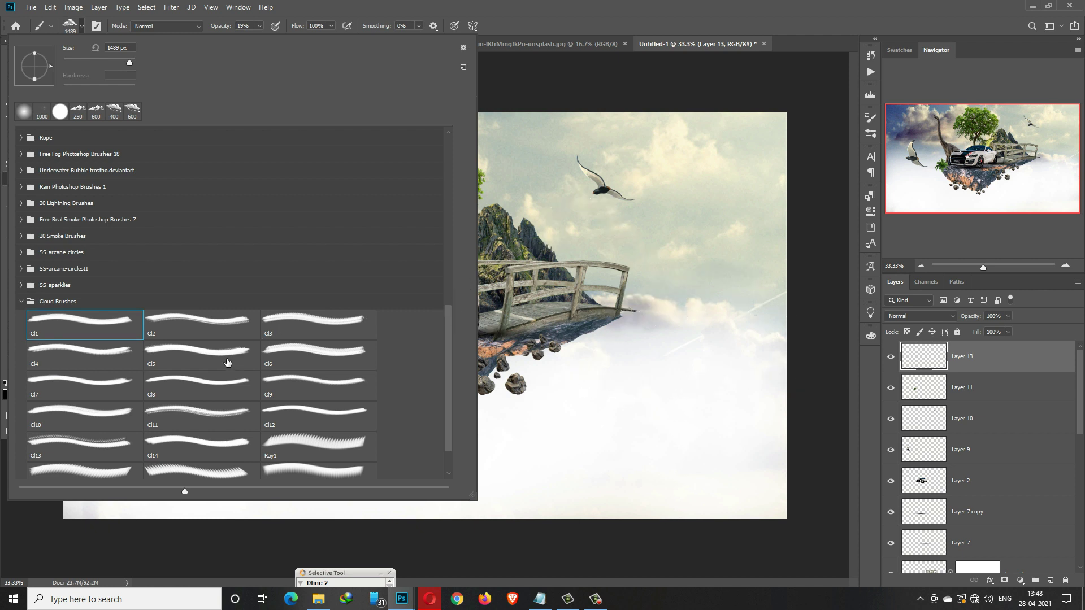
pyautogui.click(220, 394)
pyautogui.click(658, 4)
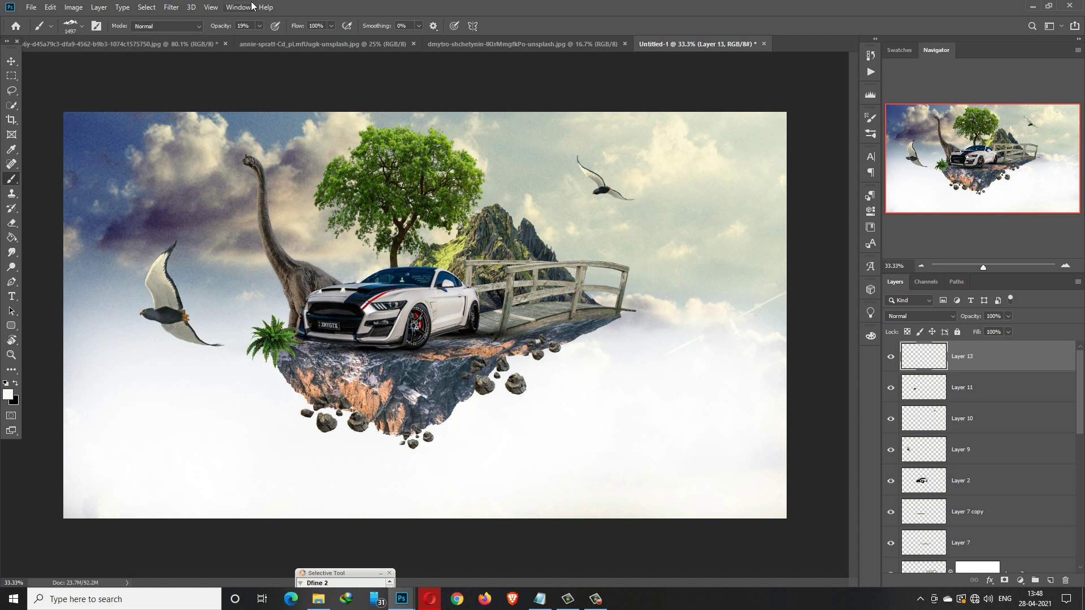
# Stamp a white cloud between the tree and the upper-right bird at 100% brush opacity and 600 px.
pyautogui.moveTo(260, 39); pyautogui.dragTo(301, 38)
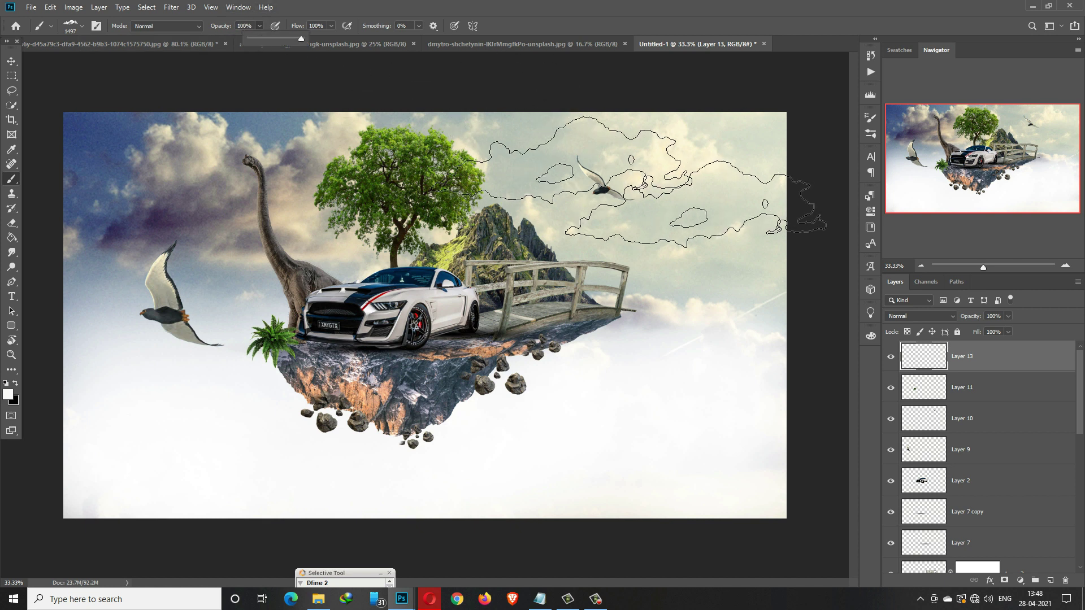
pyautogui.press('[')
pyautogui.press('[')
pyautogui.press('[')
pyautogui.press('[')
pyautogui.press('[')
pyautogui.press('[')
pyautogui.press('[')
pyautogui.press('[')
pyautogui.press('[')
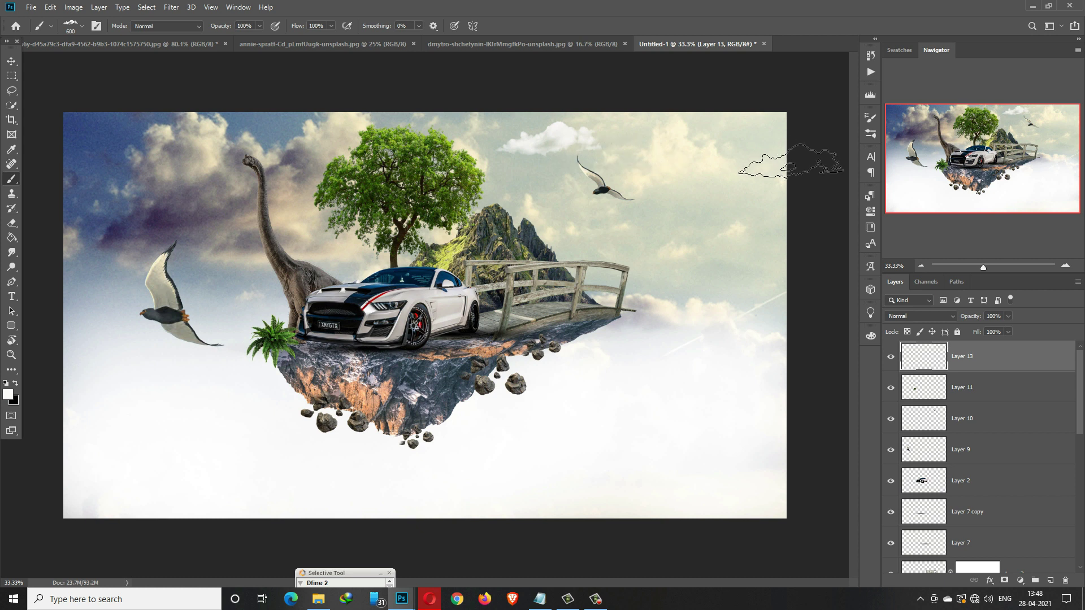
# Stamp two 400 px clouds beside the tree's left side and a smaller 200 px cloud at the mountain's peak.
pyautogui.press('[')
pyautogui.press('[')
pyautogui.press('[')
pyautogui.click(312, 153)
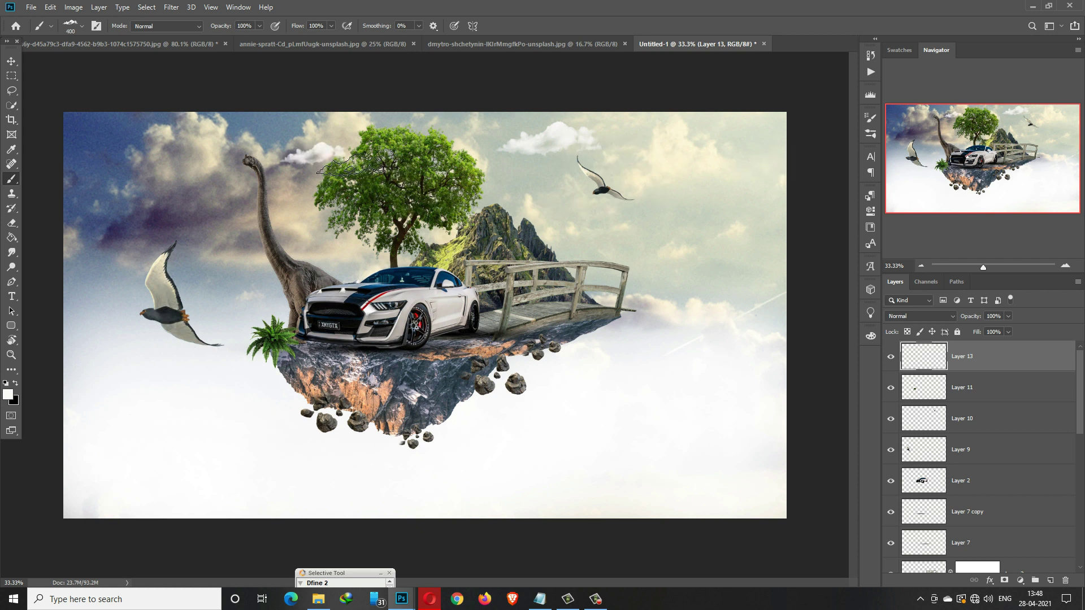
pyautogui.press(']')
pyautogui.click(314, 228)
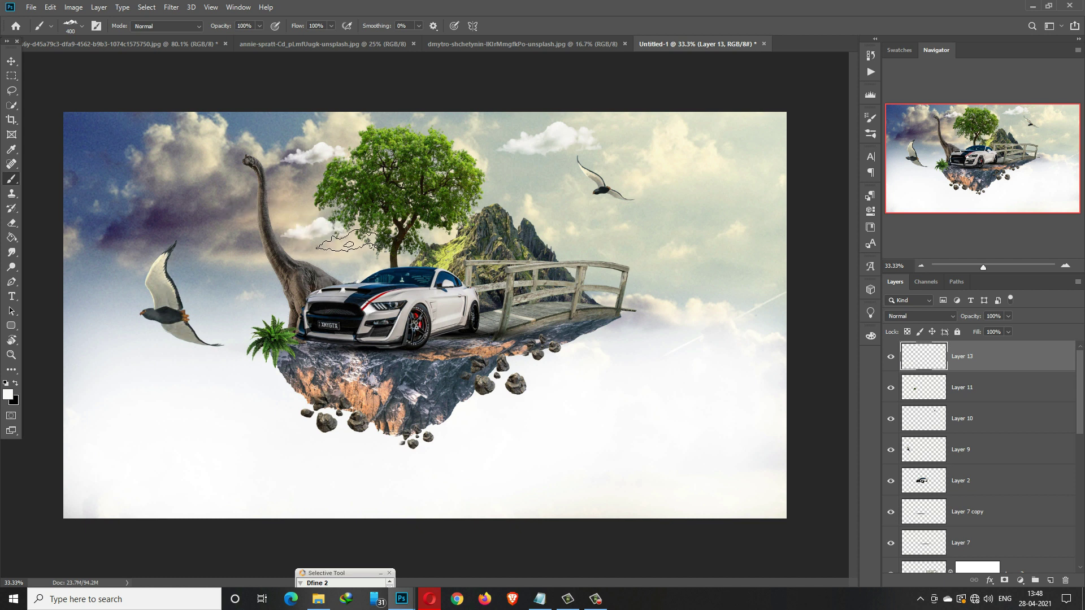
pyautogui.press('[')
pyautogui.press('[')
pyautogui.click(500, 203)
pyautogui.click(11, 61)
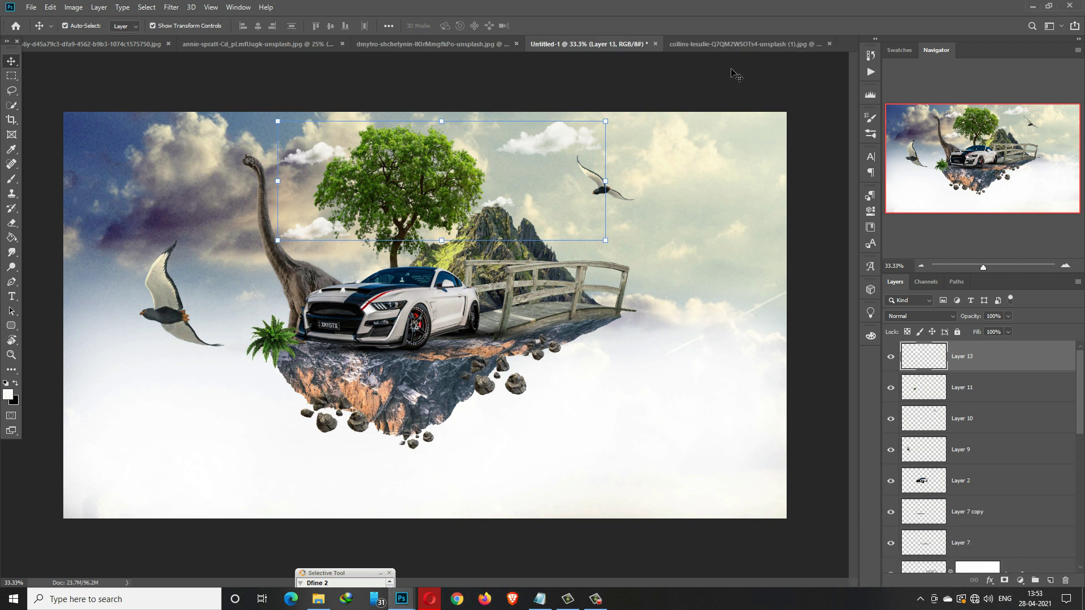
# Lasso the main waterfall in its source photo, copy it into the composite and minimize the source window.
pyautogui.moveTo(716, 43); pyautogui.dragTo(716, 75)
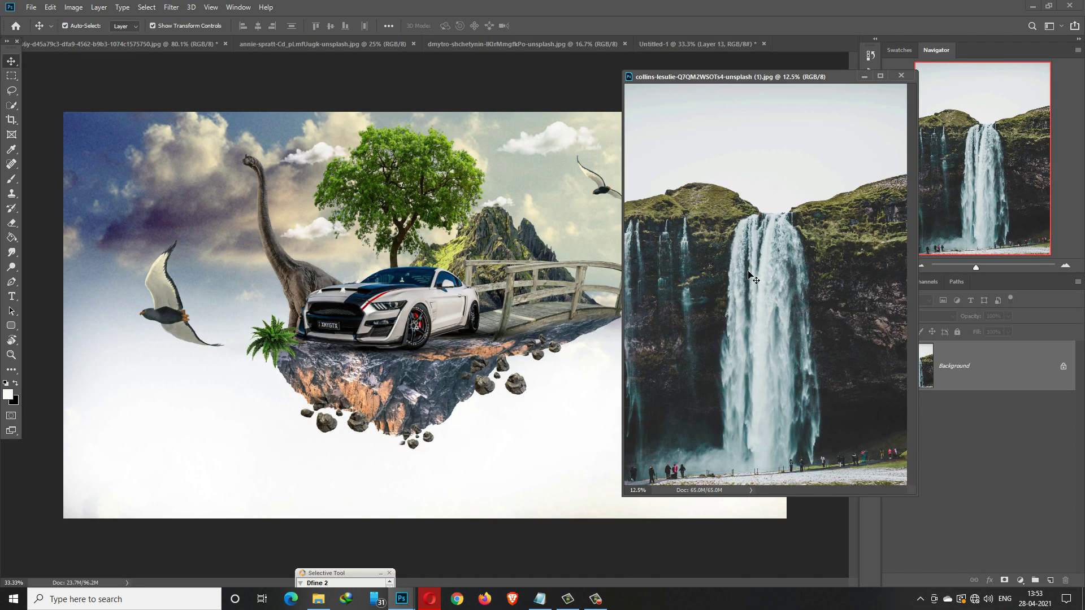
pyautogui.click(12, 90)
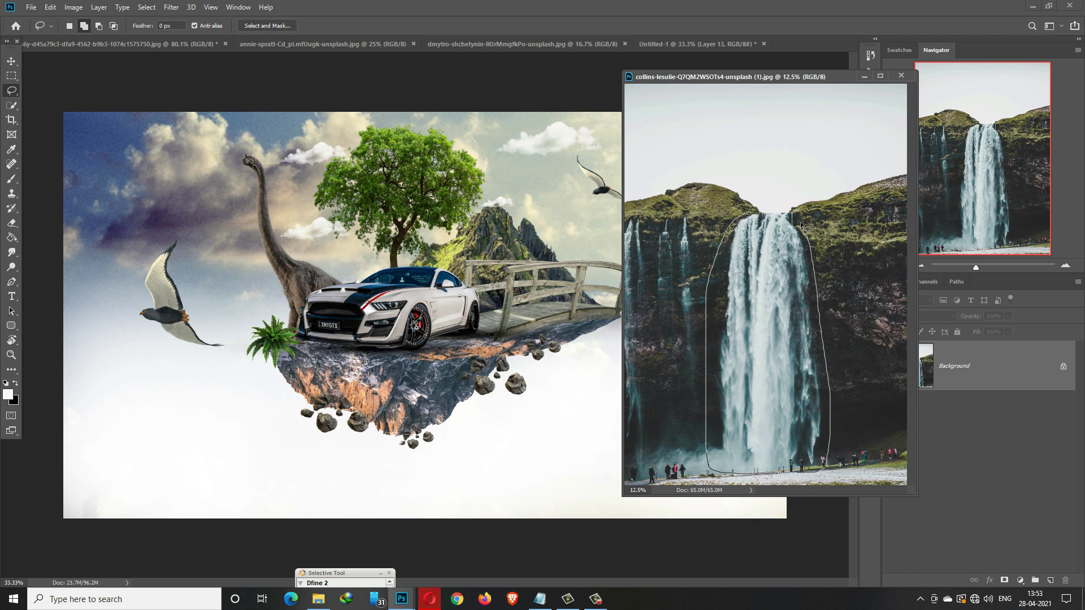
pyautogui.moveTo(752, 216); pyautogui.dragTo(752, 215)
pyautogui.press('v')
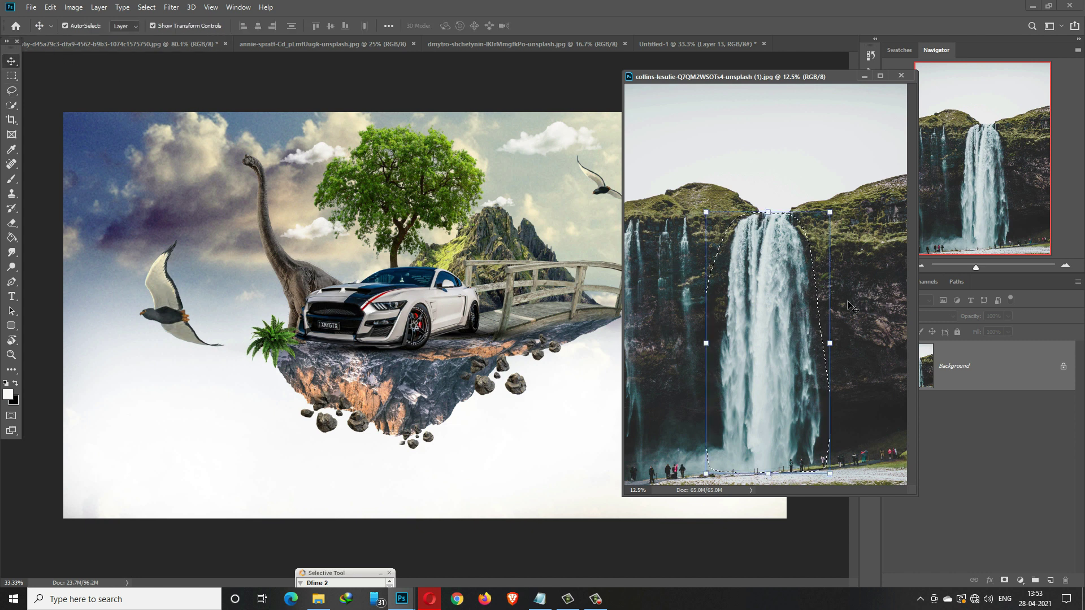
pyautogui.moveTo(770, 277)
pyautogui.mouseDown()
pyautogui.moveTo(565, 317)
pyautogui.moveTo(459, 350)
pyautogui.mouseUp()
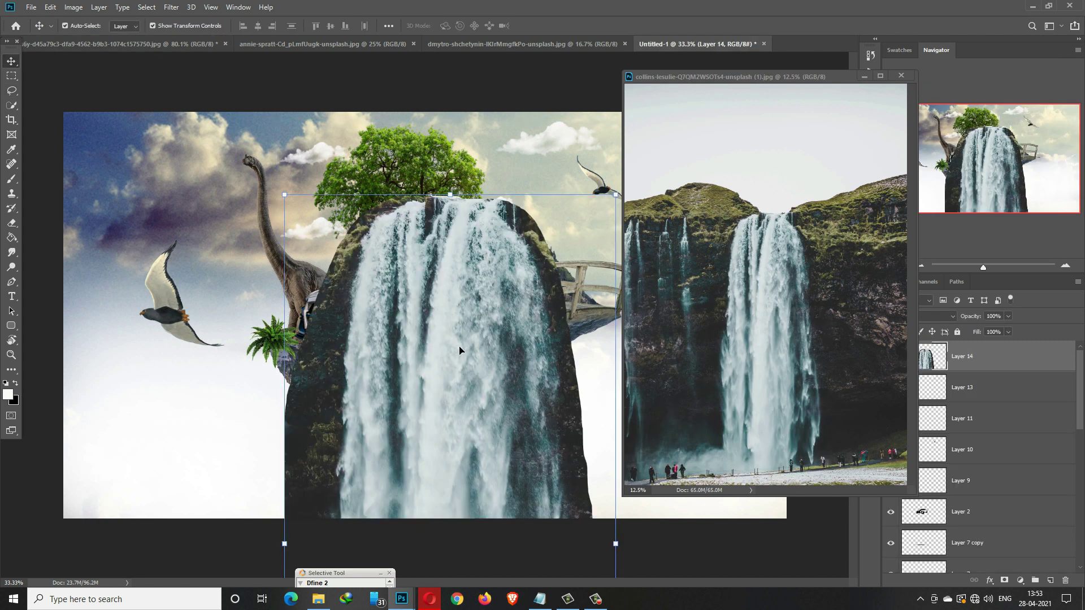
pyautogui.click(864, 75)
# Scale the waterfall to about 20% and place it over the rock's front, falling from beneath the car's rear wheel.
pyautogui.moveTo(615, 195); pyautogui.dragTo(464, 512)
pyautogui.moveTo(391, 520); pyautogui.dragTo(507, 399)
pyautogui.moveTo(480, 459); pyautogui.dragTo(413, 397)
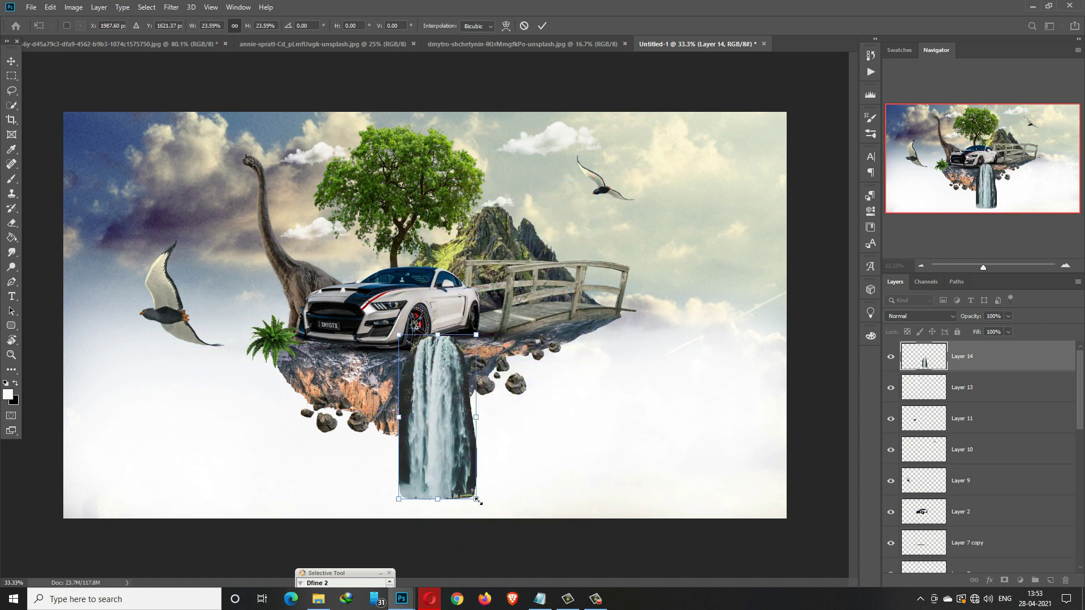
pyautogui.moveTo(475, 499); pyautogui.dragTo(464, 475)
pyautogui.moveTo(443, 403); pyautogui.dragTo(436, 402)
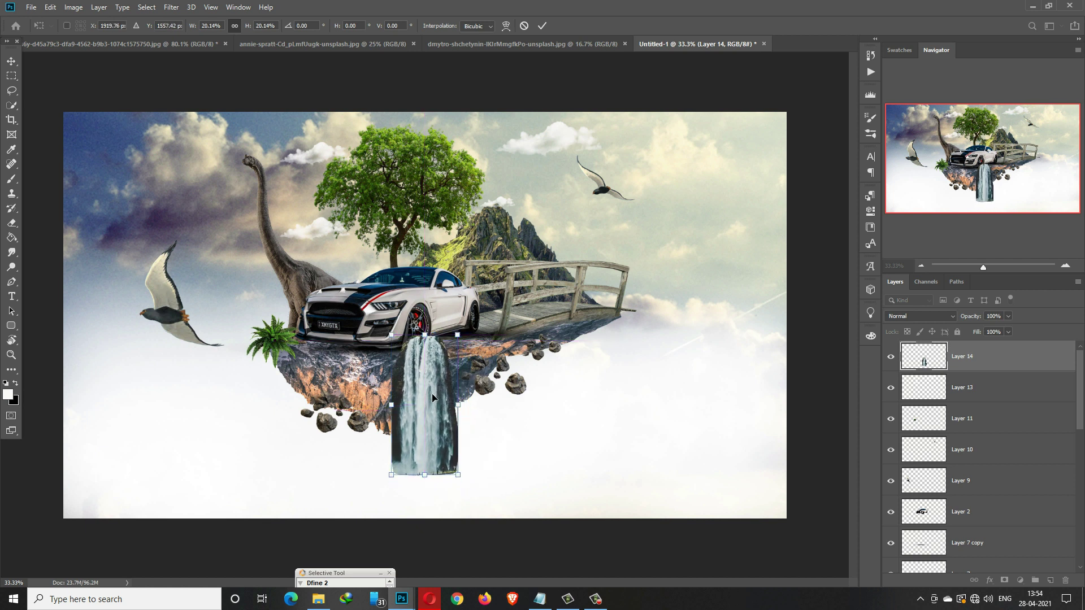
pyautogui.click(542, 25)
# Move the waterfall layer directly below the car layer, Layer 2, and add a layer mask to it.
pyautogui.moveTo(1000, 361); pyautogui.dragTo(1003, 518)
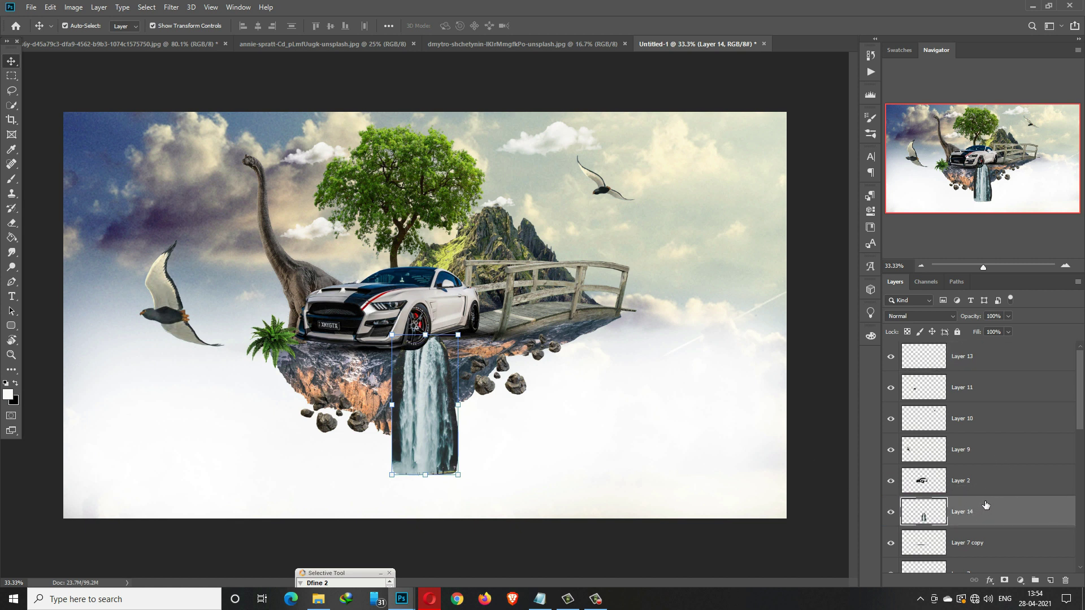
pyautogui.click(1006, 580)
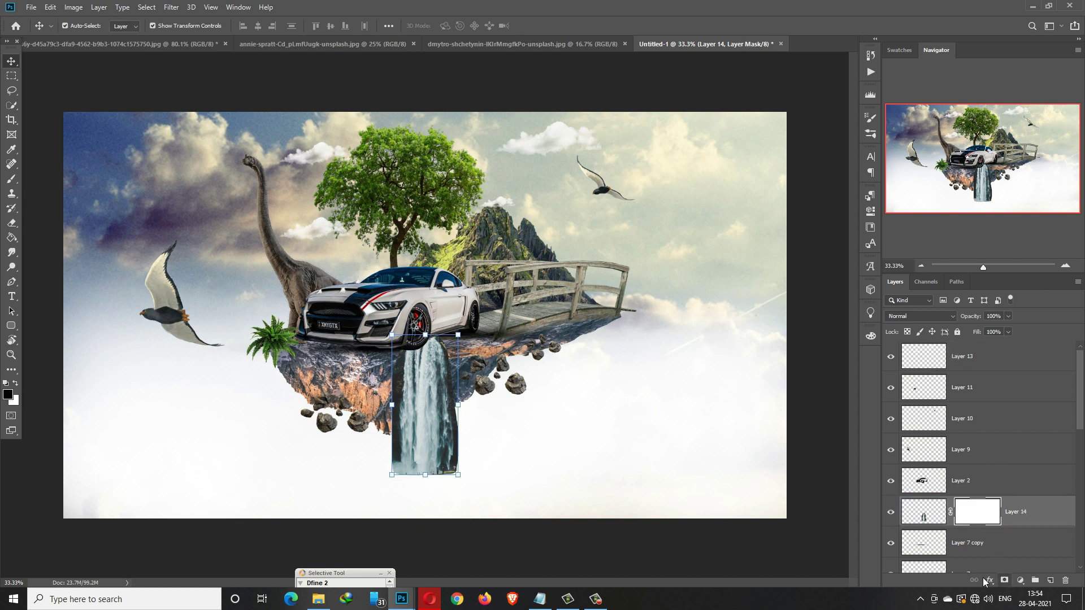
# Mask away the dark cliff along both sides of the waterfall with a 200 px soft round black brush at 100% opacity.
pyautogui.click(11, 180)
pyautogui.click(82, 26)
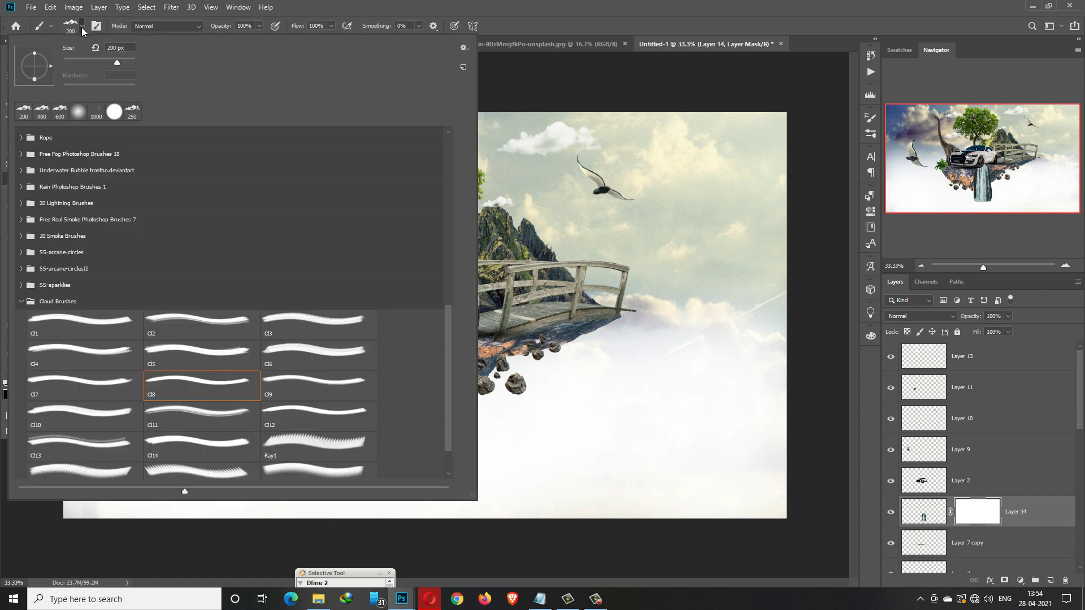
pyautogui.click(78, 112)
pyautogui.click(566, 5)
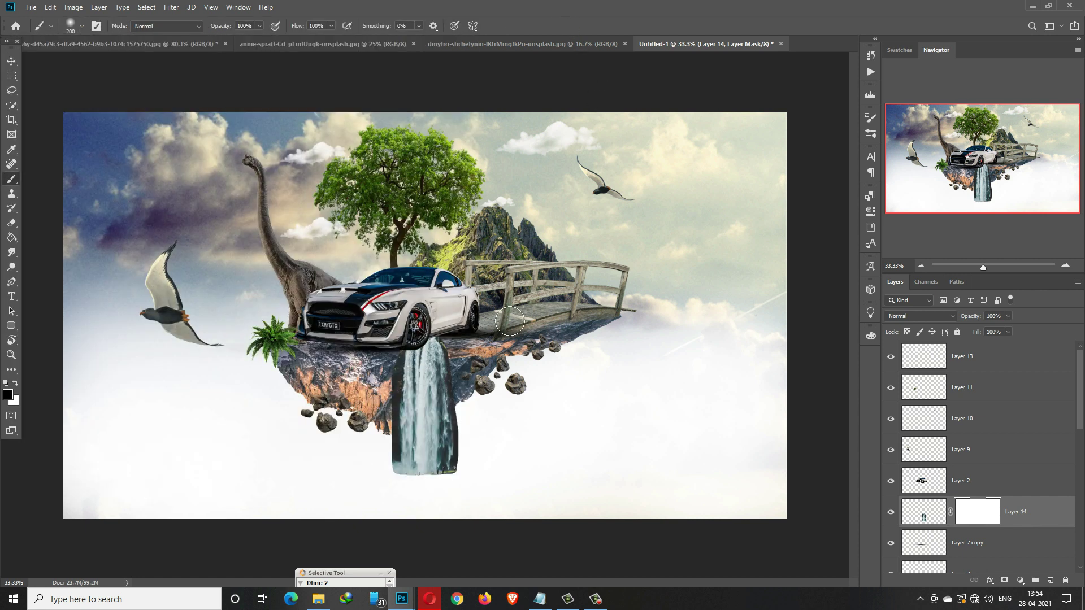
pyautogui.moveTo(404, 345)
pyautogui.mouseDown()
pyautogui.moveTo(389, 391)
pyautogui.moveTo(400, 362)
pyautogui.moveTo(407, 498)
pyautogui.mouseUp()
pyautogui.moveTo(419, 440); pyautogui.dragTo(412, 444)
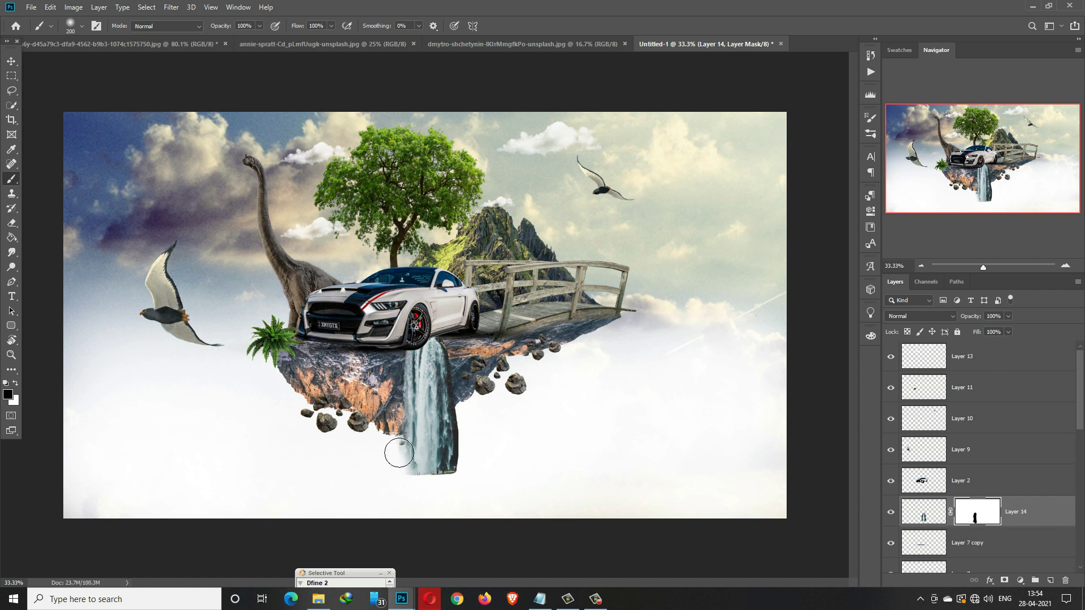
pyautogui.moveTo(486, 333); pyautogui.dragTo(458, 338)
pyautogui.moveTo(480, 416)
pyautogui.mouseDown()
pyautogui.moveTo(490, 461)
pyautogui.moveTo(488, 402)
pyautogui.moveTo(470, 396)
pyautogui.moveTo(482, 491)
pyautogui.moveTo(428, 504)
pyautogui.mouseUp()
# Soften the waterfall's edges and lower end on its mask with the brush at 31% opacity.
pyautogui.click(259, 26)
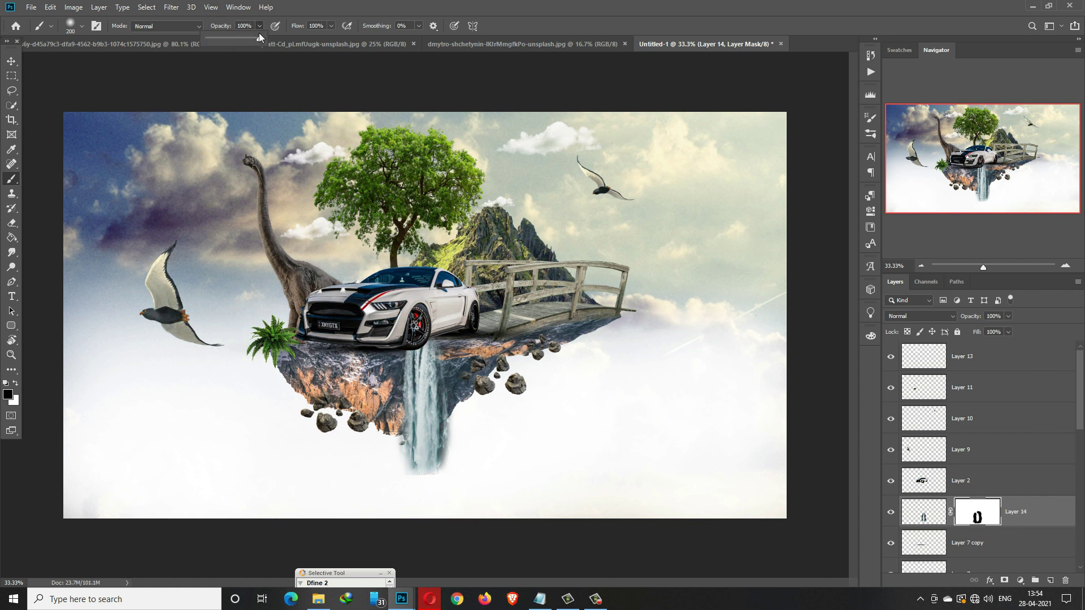
pyautogui.moveTo(456, 396)
pyautogui.mouseDown()
pyautogui.moveTo(451, 340)
pyautogui.moveTo(463, 367)
pyautogui.moveTo(450, 526)
pyautogui.moveTo(450, 511)
pyautogui.moveTo(429, 503)
pyautogui.moveTo(456, 499)
pyautogui.moveTo(469, 437)
pyautogui.mouseUp()
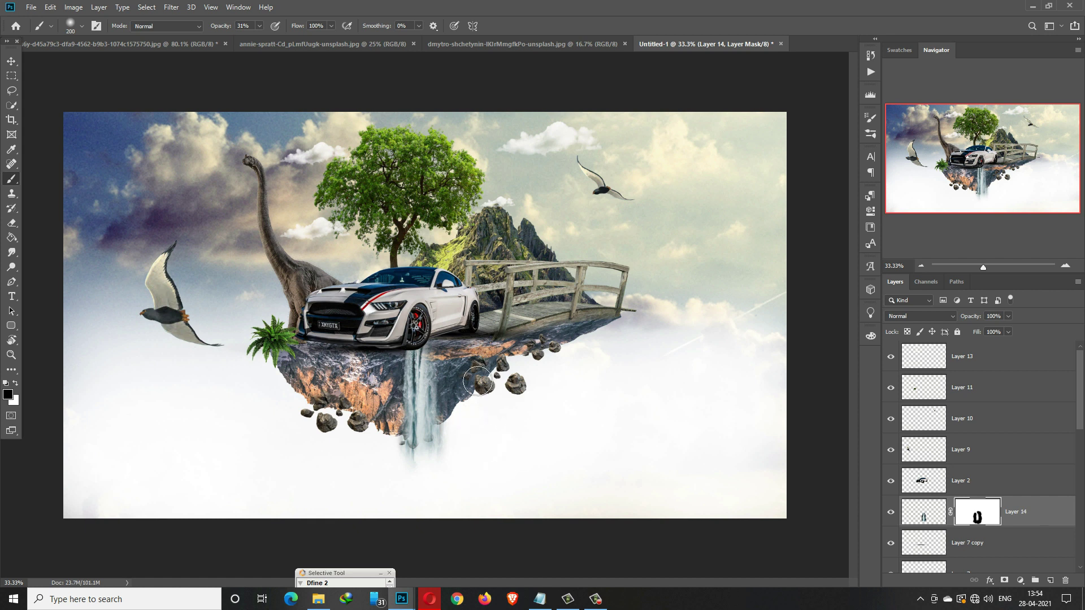
pyautogui.press('v')
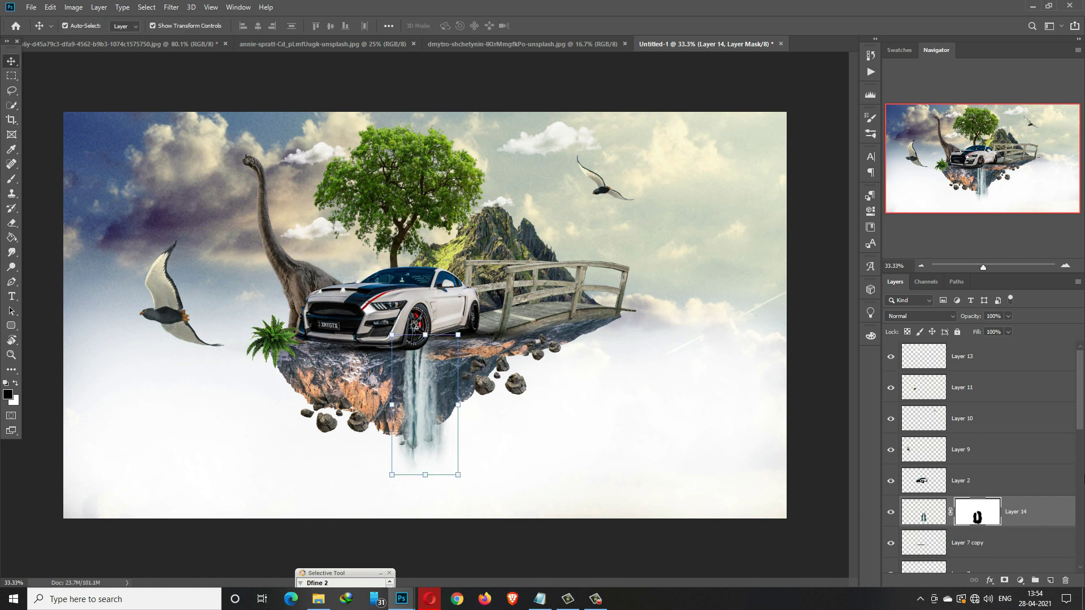
# Duplicate the waterfall layer, scale the copy down slightly and place it at the rock's edge beneath the fern.
pyautogui.rightClick(1038, 508)
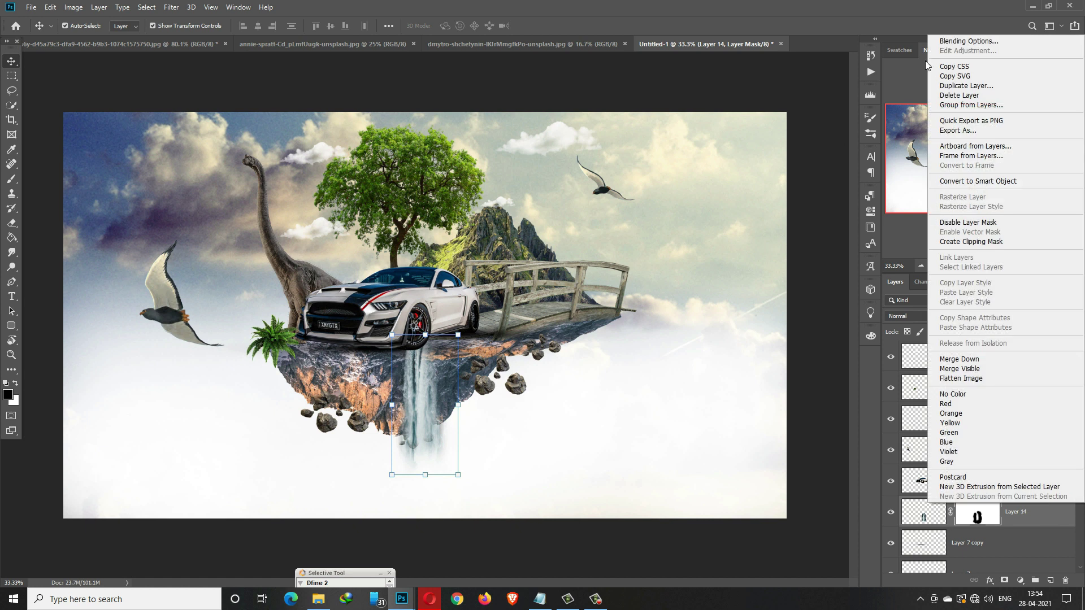
pyautogui.click(966, 86)
pyautogui.click(636, 165)
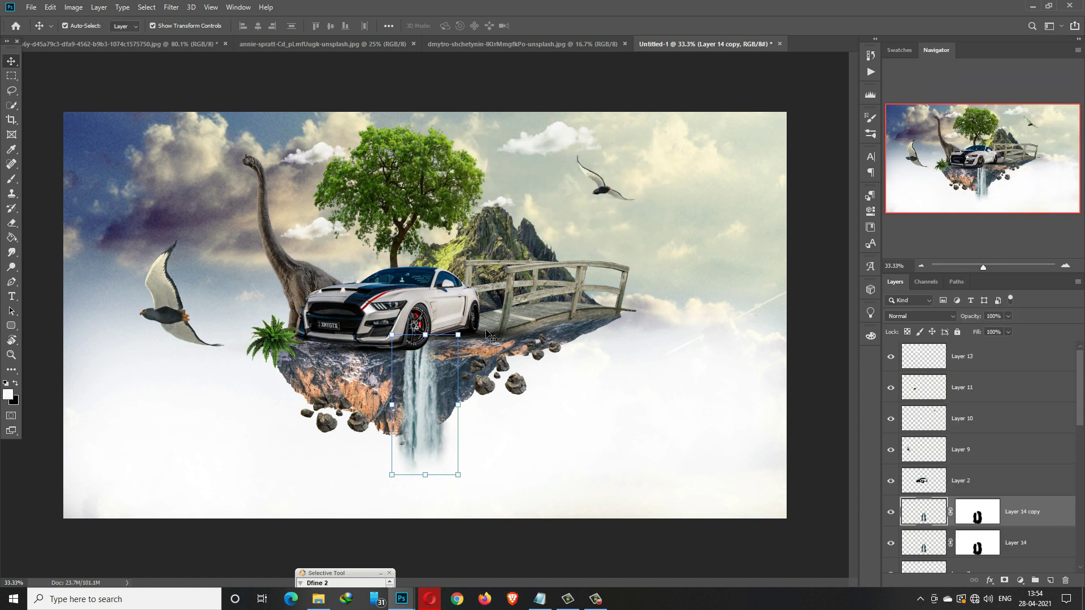
pyautogui.moveTo(462, 343); pyautogui.dragTo(293, 370)
pyautogui.moveTo(293, 365); pyautogui.dragTo(291, 365)
pyautogui.press('Return')
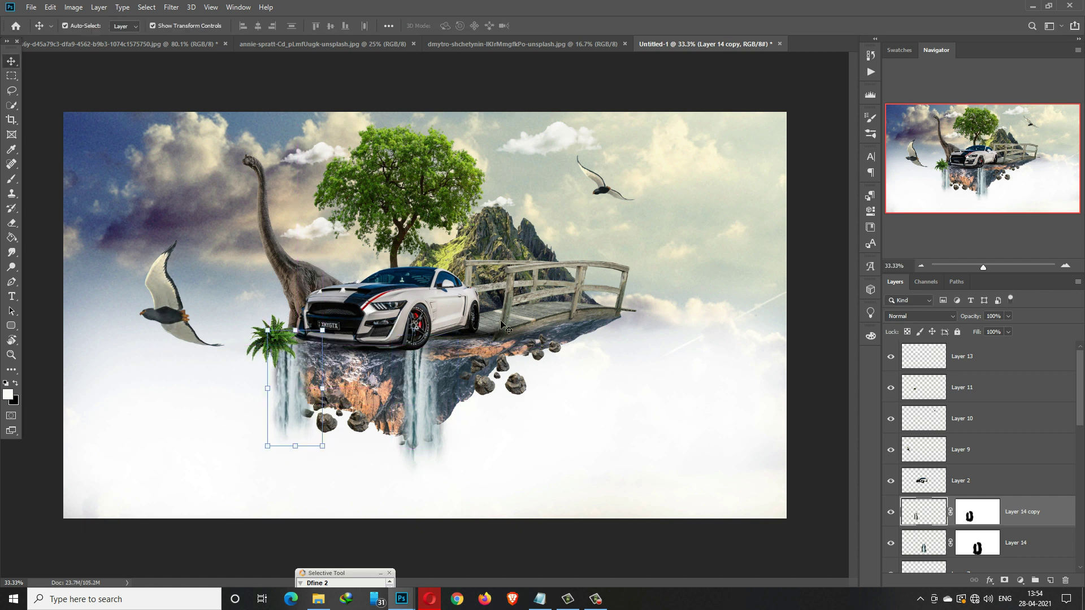
# Fade the duplicated waterfall's edge and lower end on its layer mask with the 200 px soft black brush at 31% opacity.
pyautogui.press('x')
pyautogui.click(989, 514)
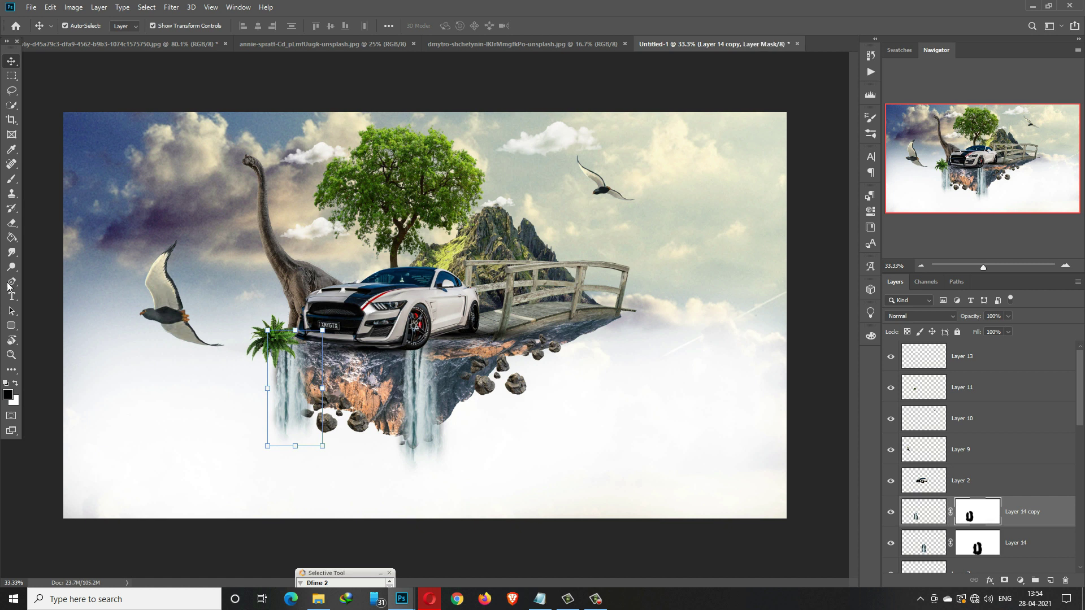
pyautogui.press('b')
pyautogui.moveTo(304, 439)
pyautogui.mouseDown()
pyautogui.moveTo(296, 448)
pyautogui.moveTo(320, 438)
pyautogui.moveTo(310, 426)
pyautogui.moveTo(309, 437)
pyautogui.mouseUp()
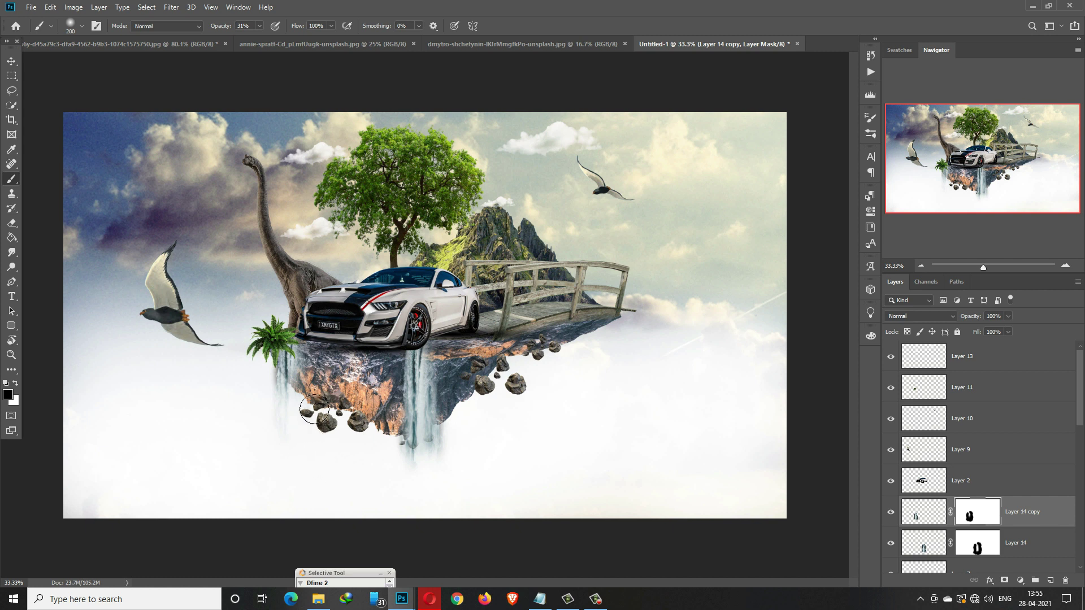
pyautogui.press('v')
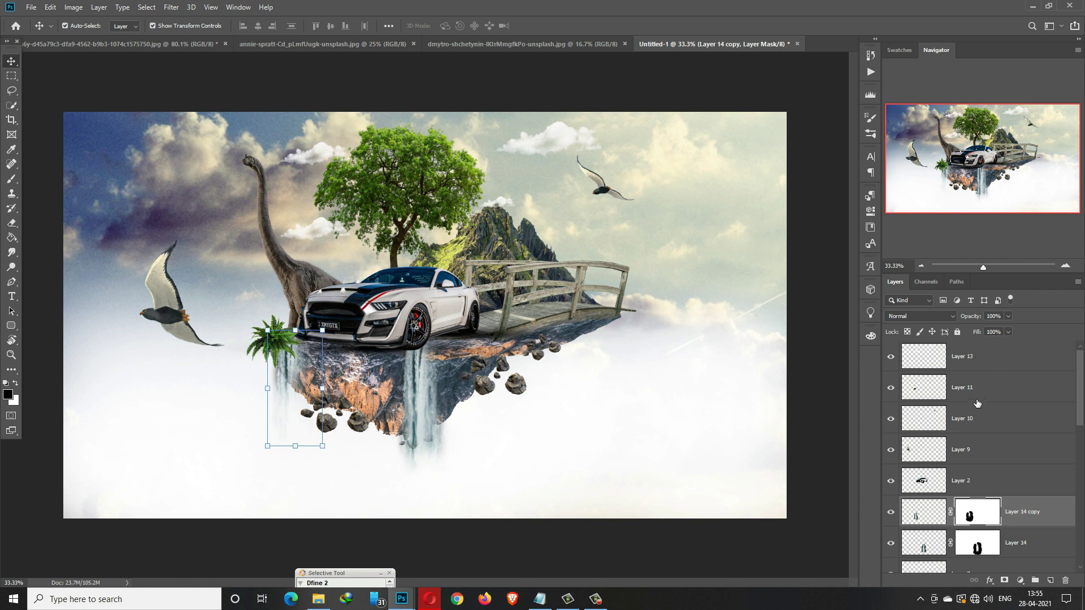
# Stamp all visible layers into a new layer above Layer 13 and convert it to a smart object.
pyautogui.click(1009, 362)
pyautogui.press('x')
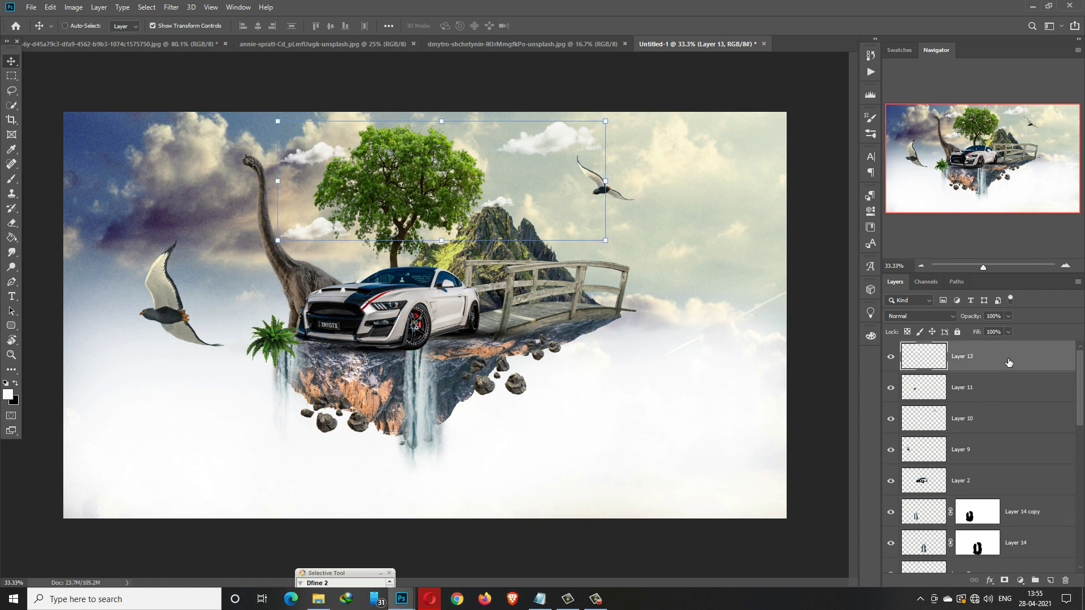
pyautogui.hotkey('ctrl', 'alt', 'shift', 'e')
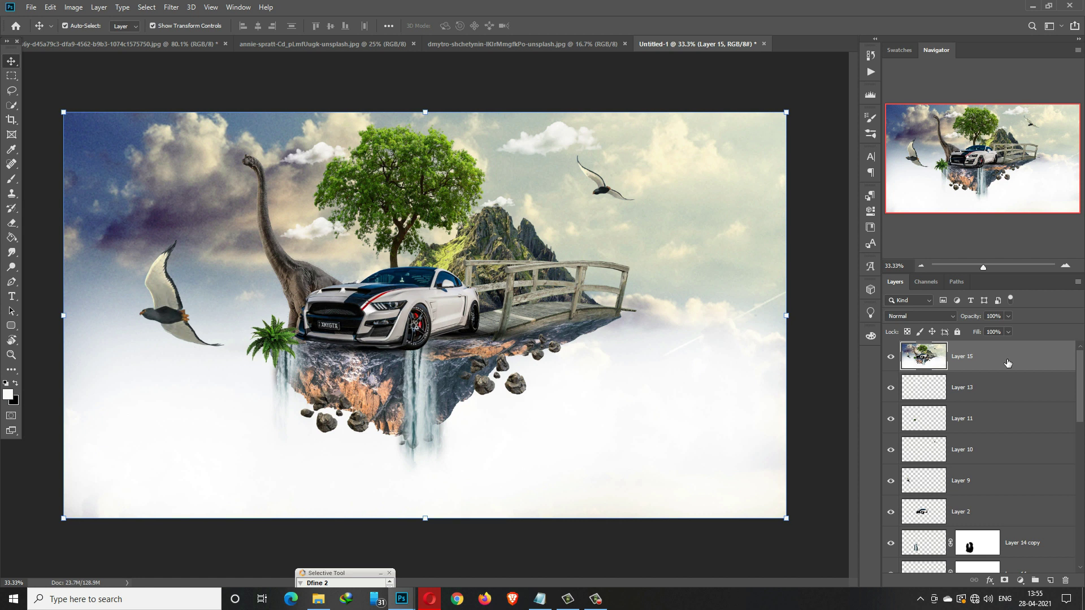
pyautogui.rightClick(1002, 357)
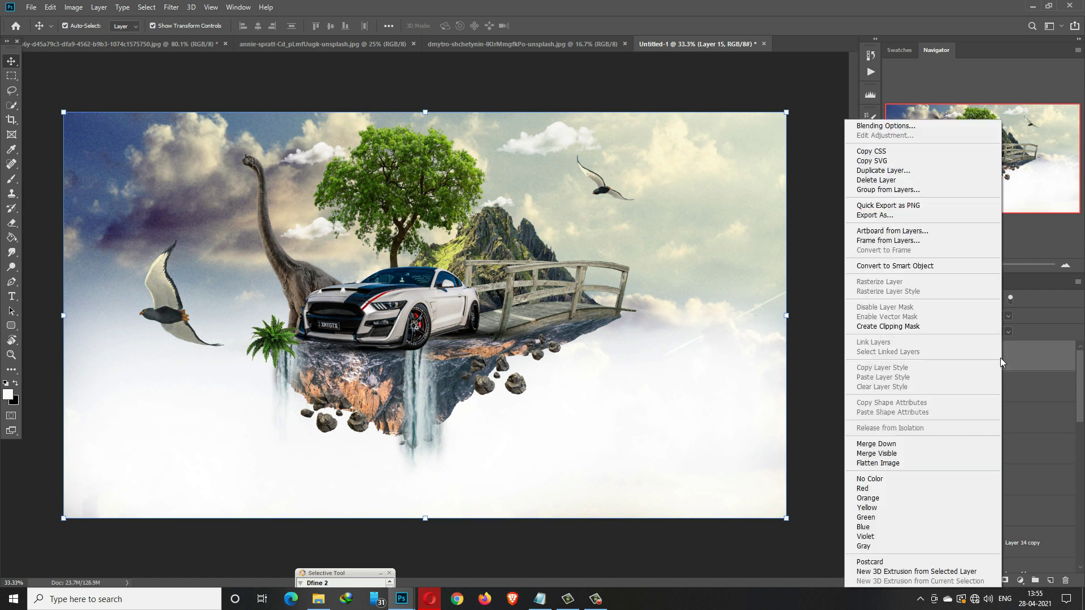
pyautogui.click(890, 266)
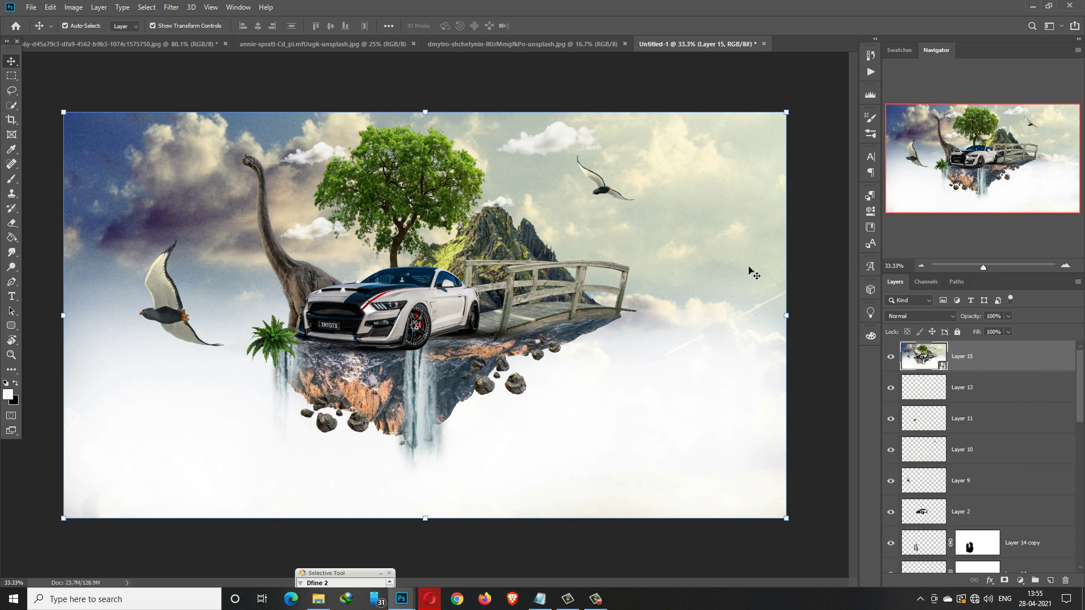
# Open the Camera Raw filter on the stamped smart object and set the sharpening amount to 72.
pyautogui.click(170, 8)
pyautogui.click(192, 73)
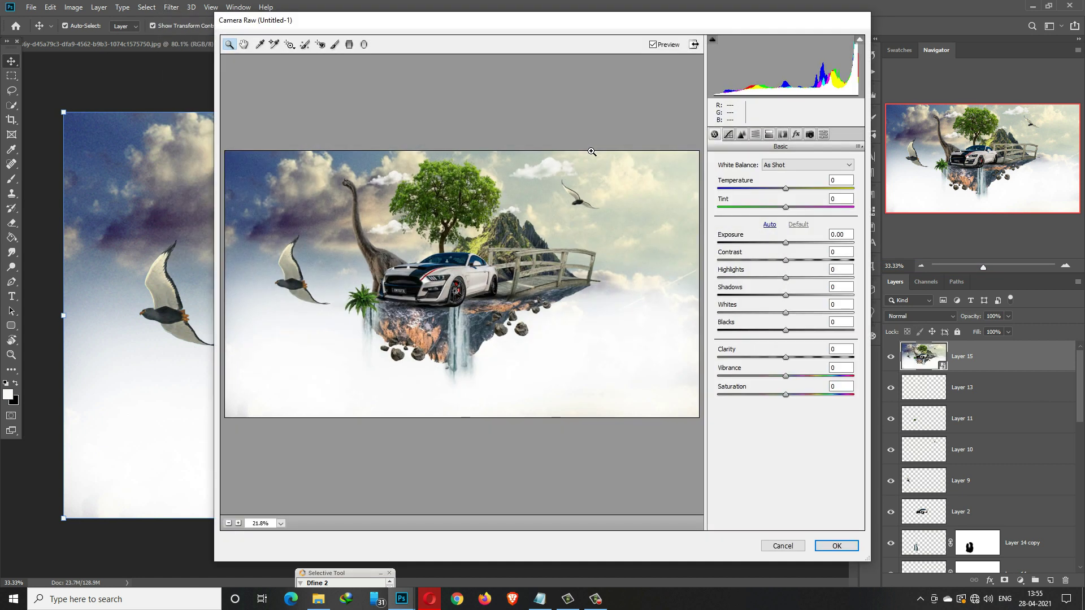
pyautogui.click(786, 243)
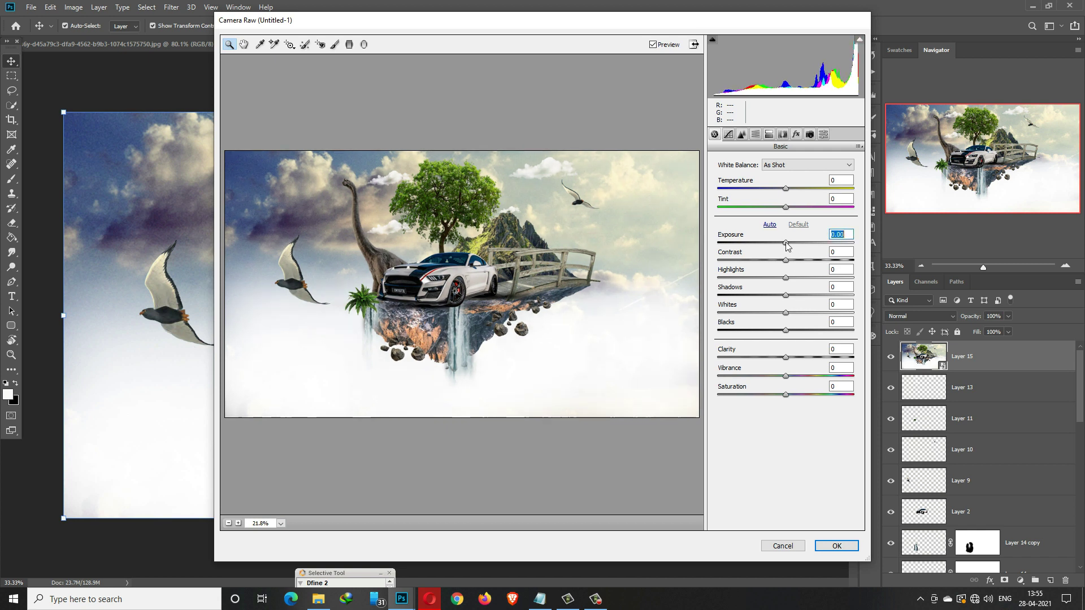
pyautogui.click(741, 134)
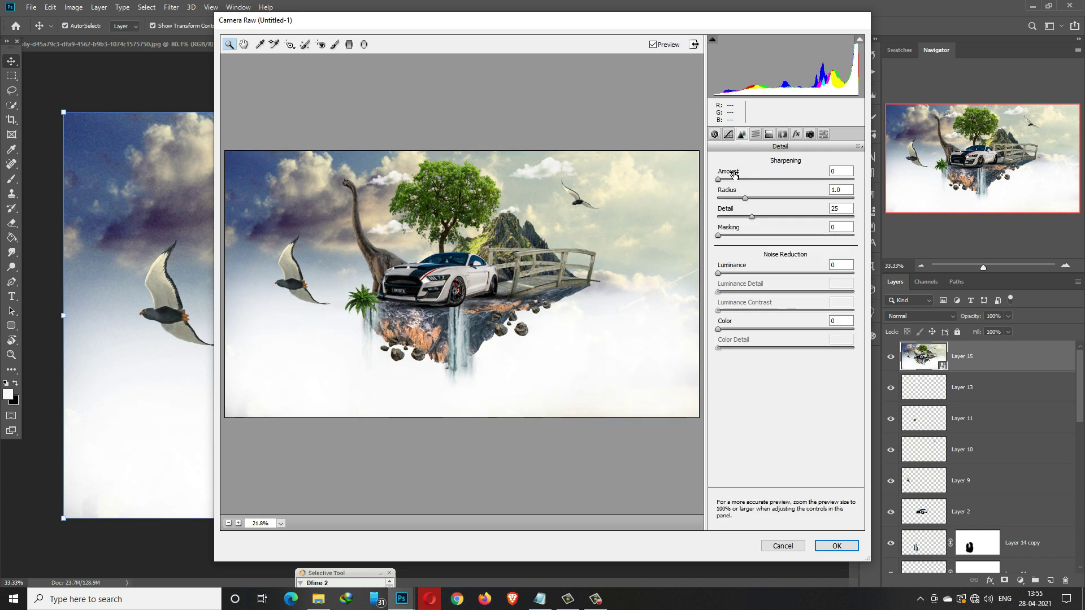
pyautogui.click(783, 179)
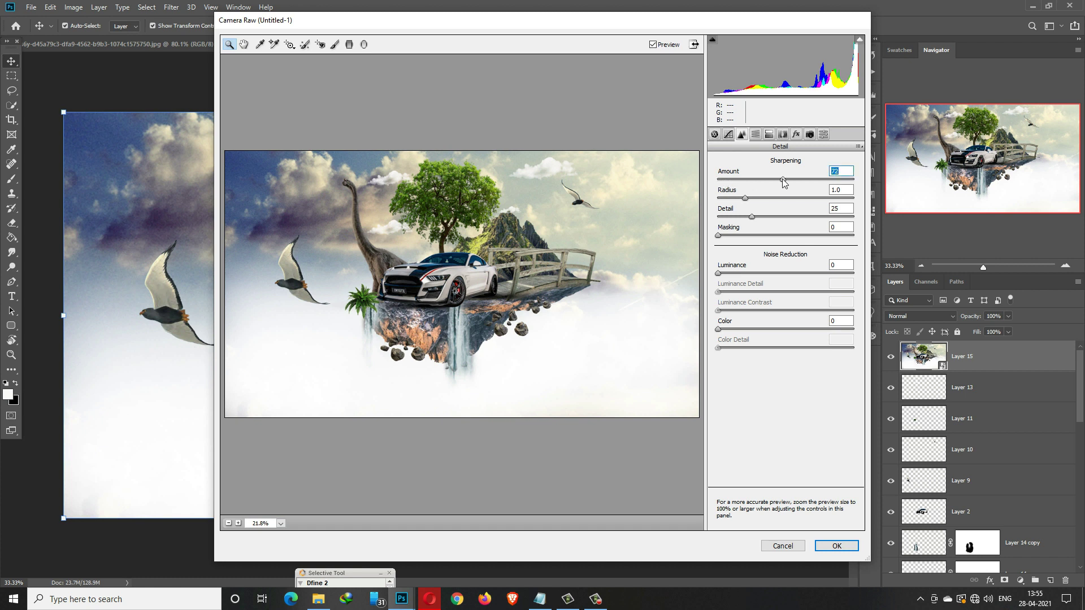
# Set split toning to highlights hue 44, shadows hue 51 and shadows saturation 22, and apply the Camera Raw filter.
pyautogui.click(795, 134)
pyautogui.click(782, 135)
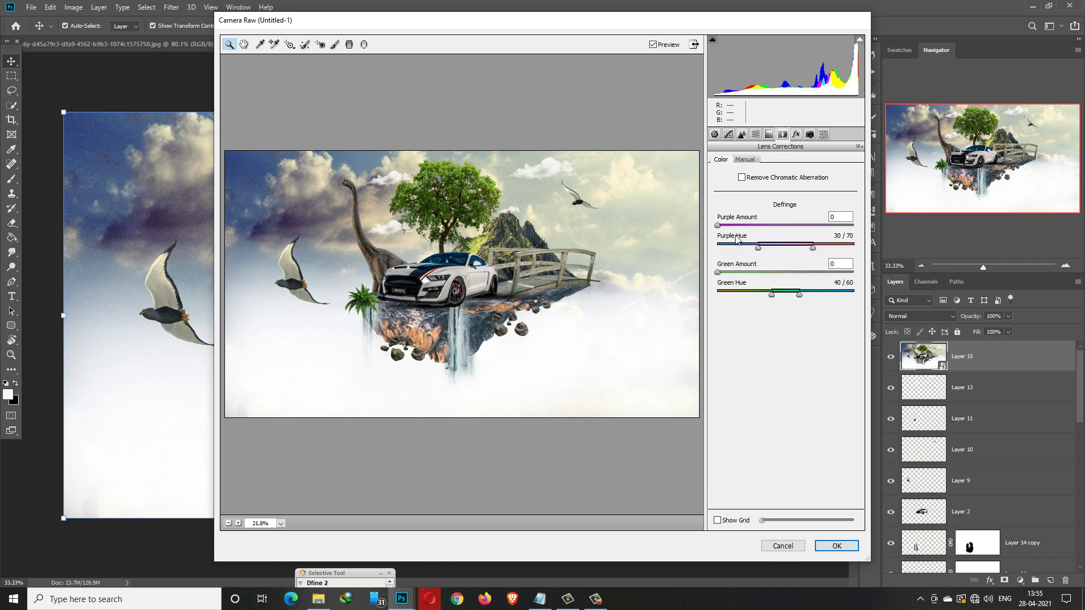
pyautogui.click(768, 134)
pyautogui.moveTo(718, 179); pyautogui.dragTo(737, 182)
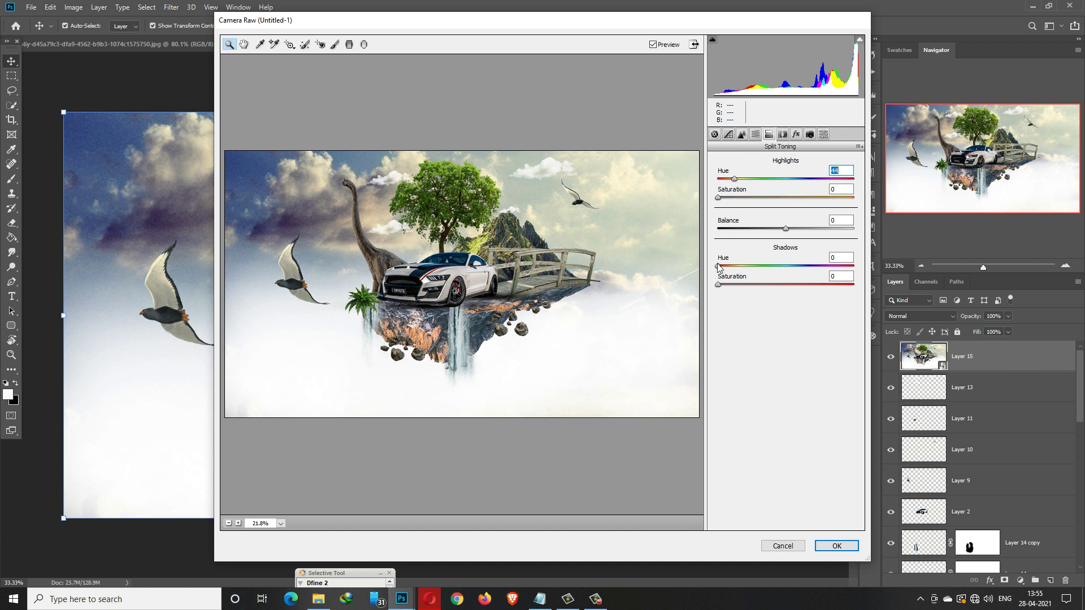
pyautogui.moveTo(719, 266)
pyautogui.mouseDown()
pyautogui.moveTo(737, 266)
pyautogui.moveTo(747, 285)
pyautogui.moveTo(737, 267)
pyautogui.mouseUp()
pyautogui.click(740, 266)
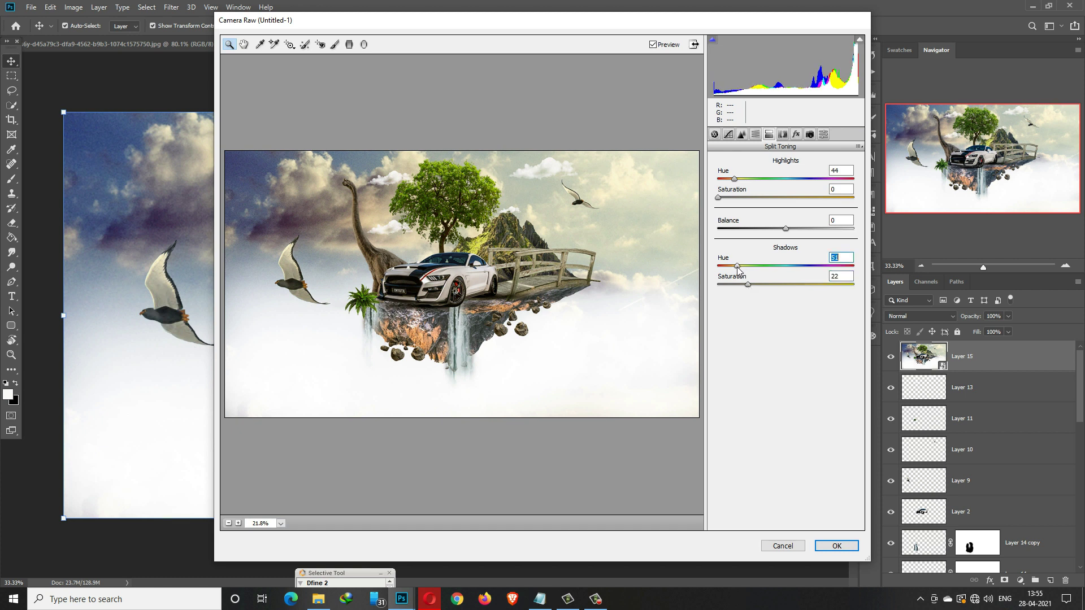
pyautogui.click(835, 546)
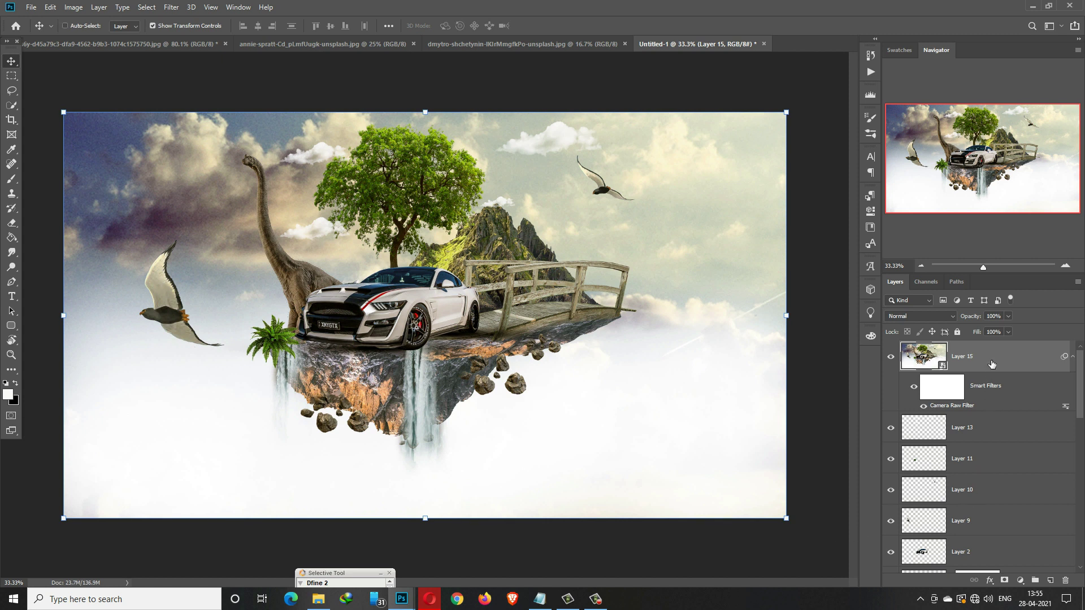
# Stamp all visible layers into another new layer above the filtered smart object.
pyautogui.hotkey('ctrl', 'shift', 'alt', 'e')
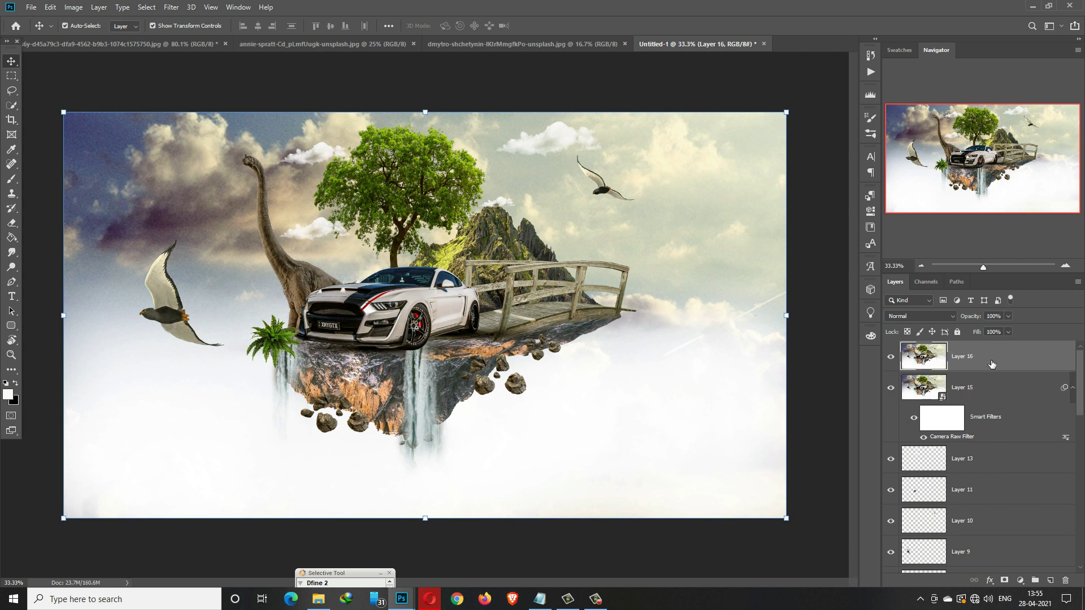